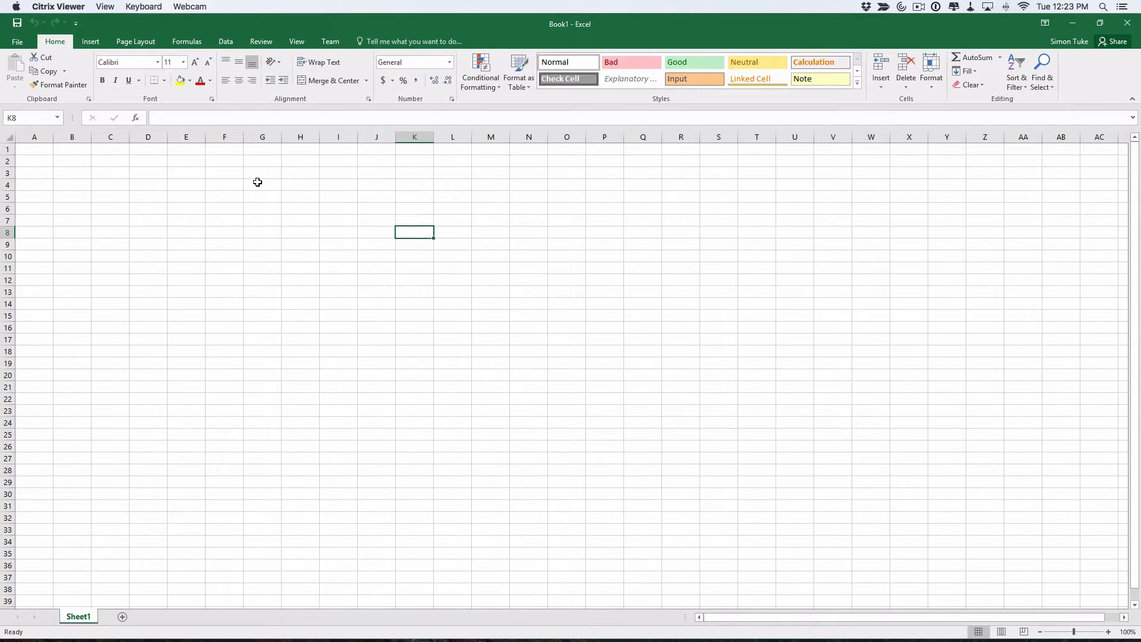
- Start inserting the BINOM.DIST function from the Statistical category in cell A1
{"action": "left_click", "coordinate": [41, 150]}
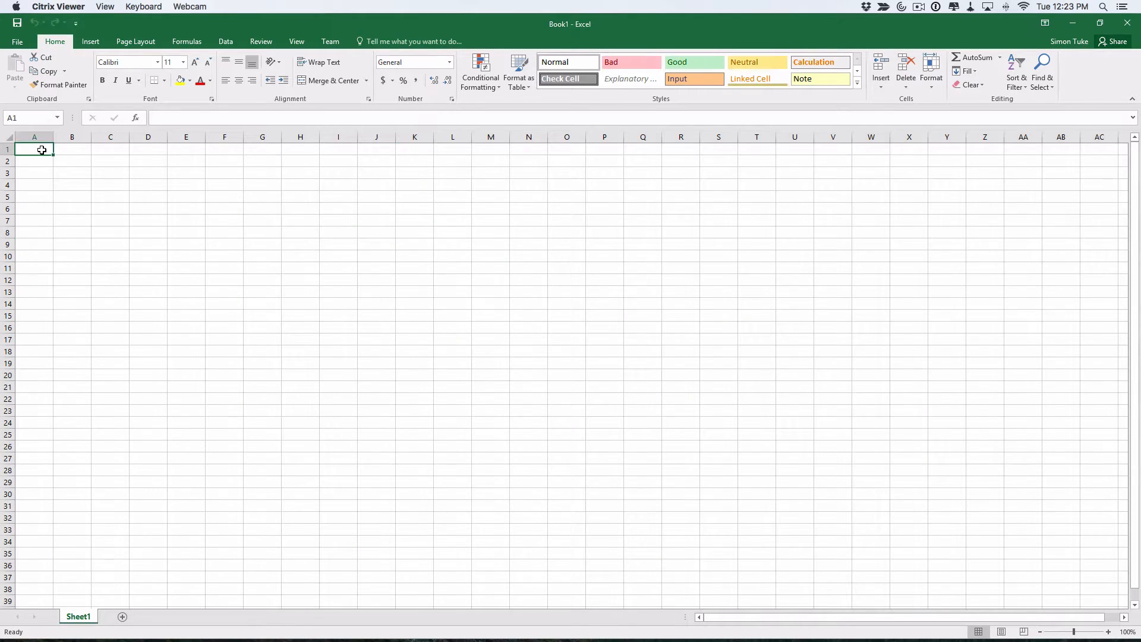
{"action": "left_click", "coordinate": [136, 118]}
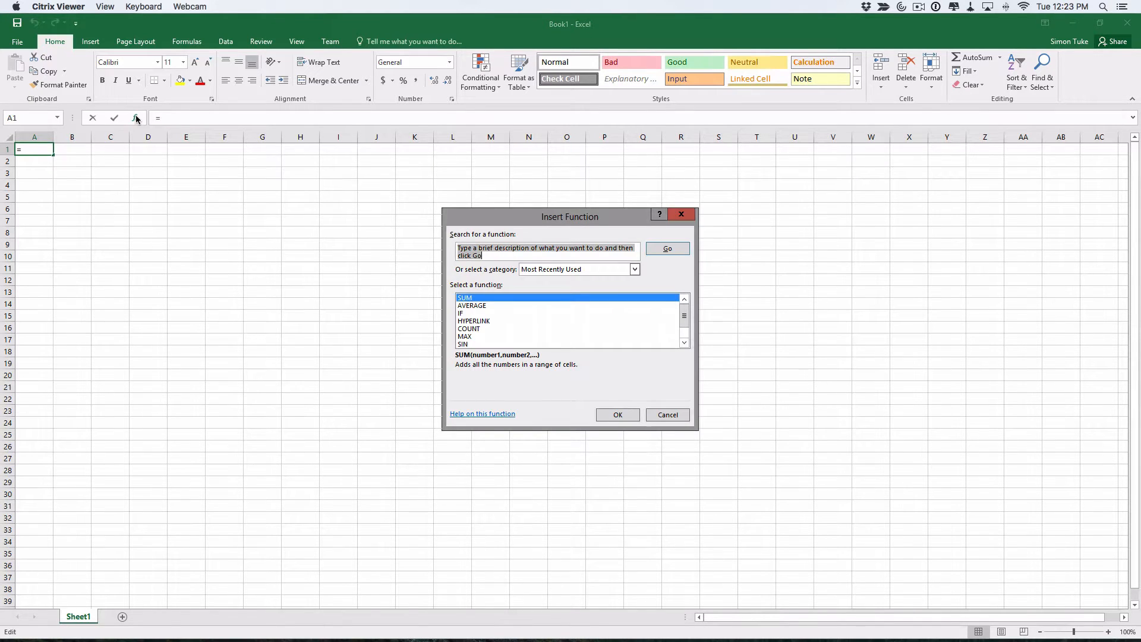
{"action": "left_click_drag", "start_coordinate": [483, 216], "coordinate": [448, 182]}
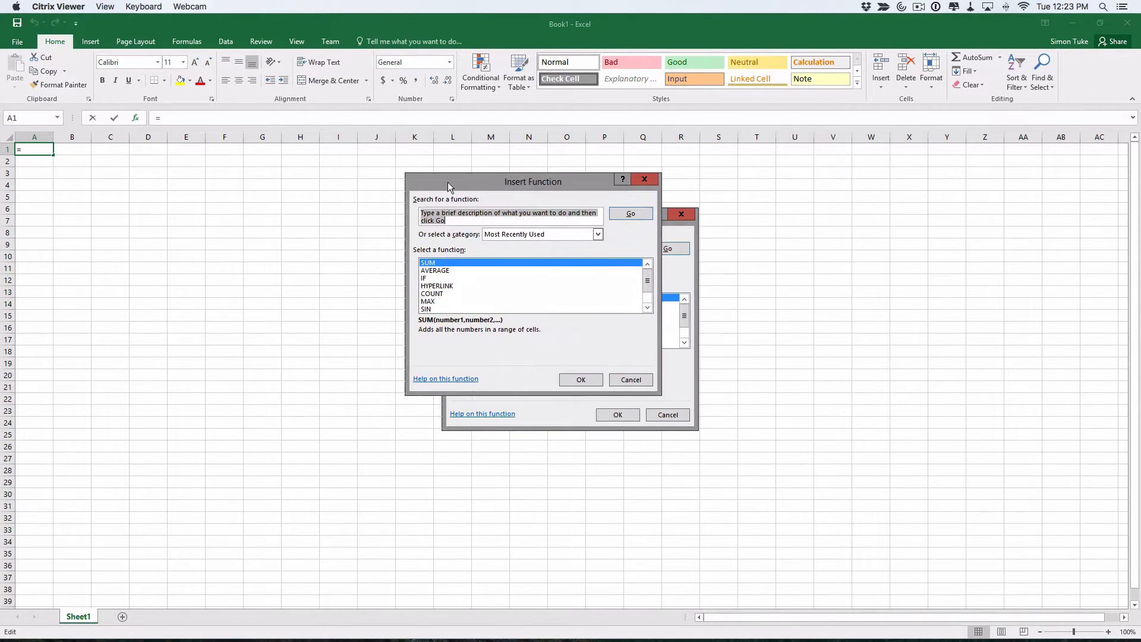
{"action": "left_click", "coordinate": [597, 236]}
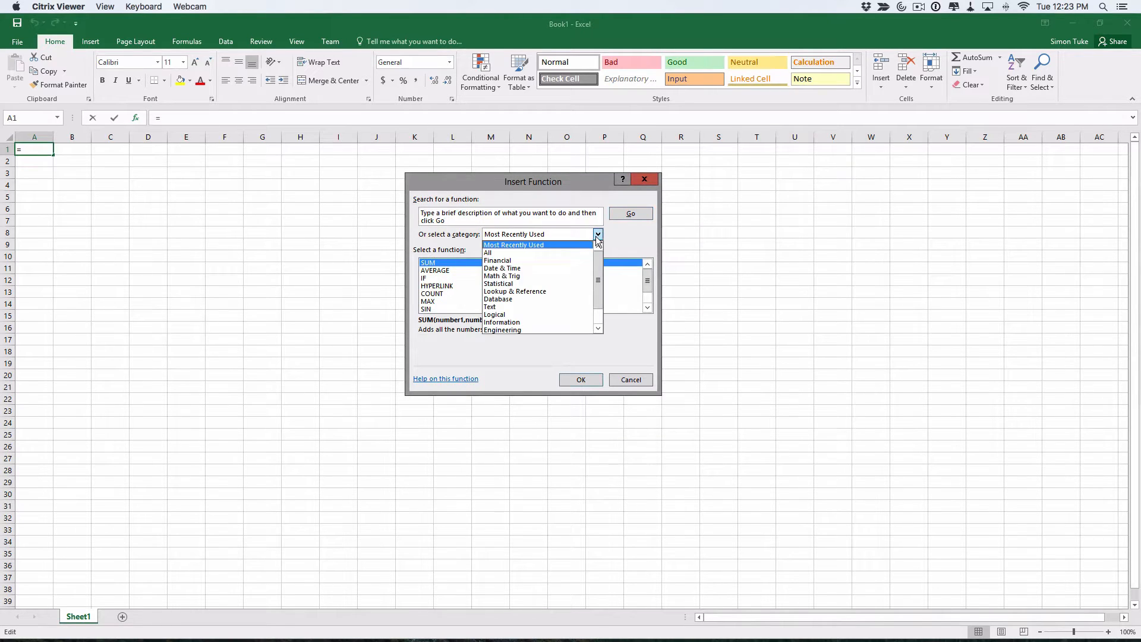
{"action": "left_click", "coordinate": [504, 284]}
{"action": "scroll", "coordinate": [487, 280], "scroll_direction": "down", "scroll_amount": 3}
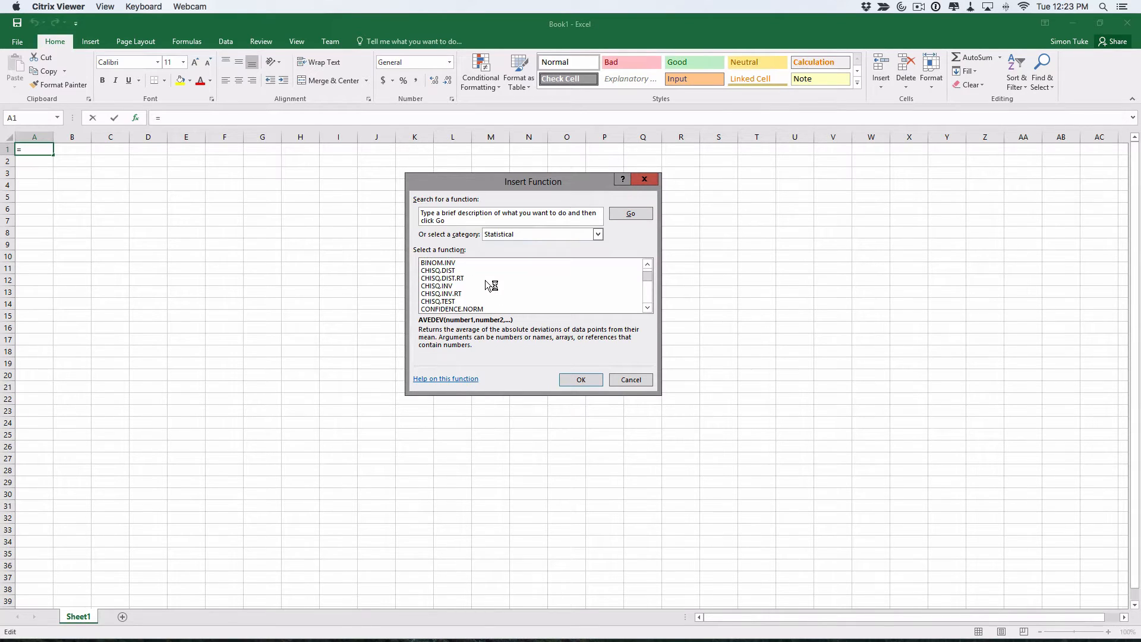
{"action": "scroll", "coordinate": [485, 280], "scroll_direction": "up", "scroll_amount": 1}
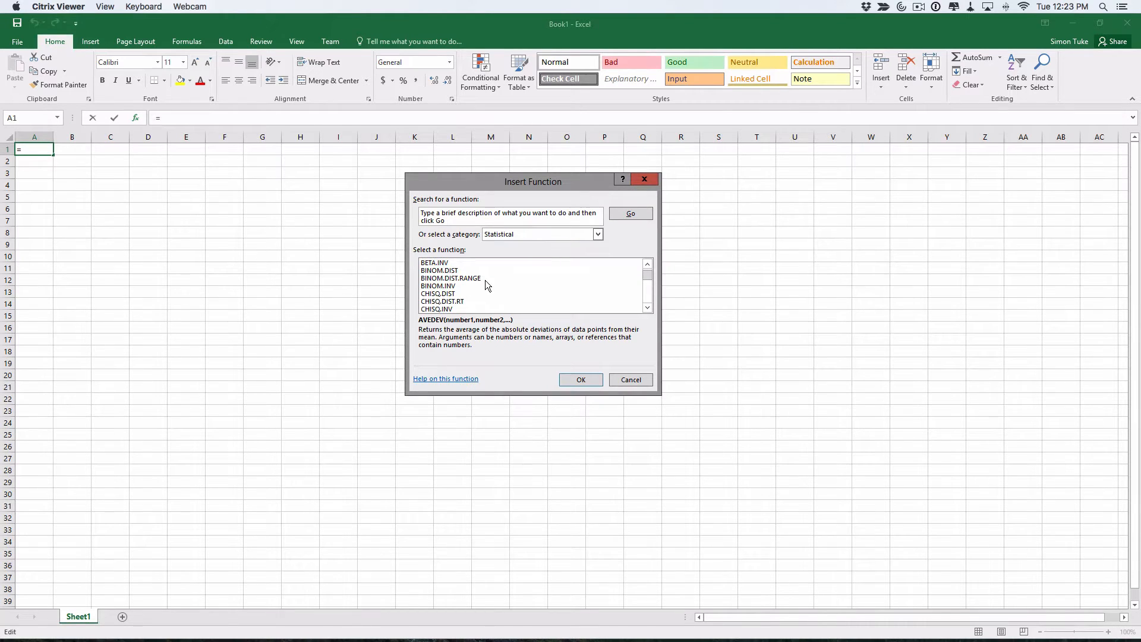
{"action": "left_click", "coordinate": [441, 270]}
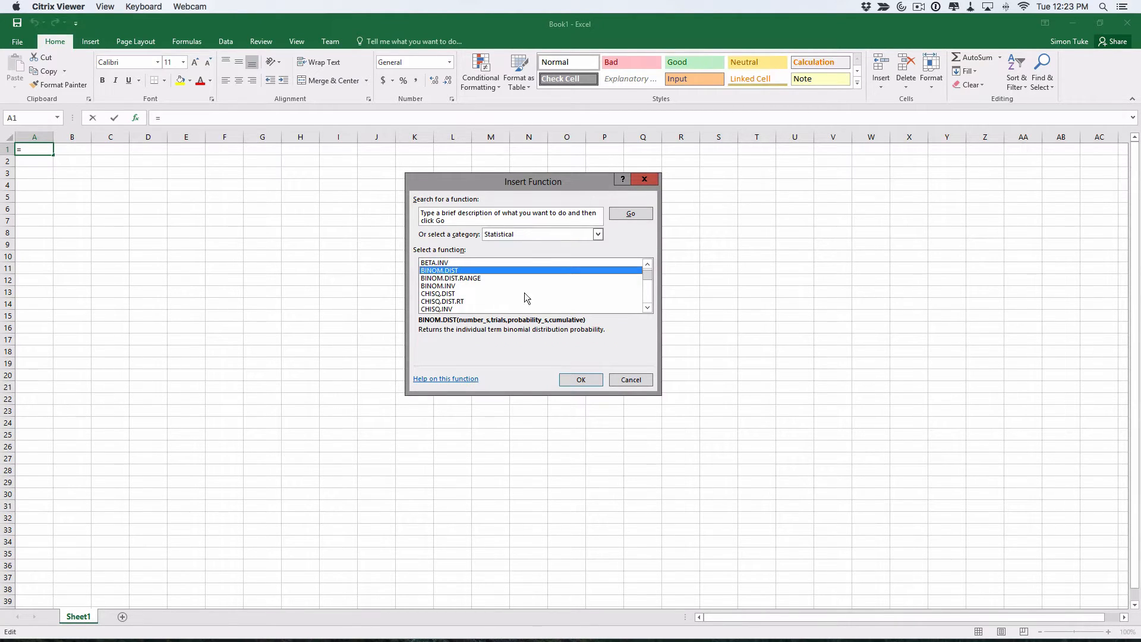
{"action": "left_click", "coordinate": [582, 380]}
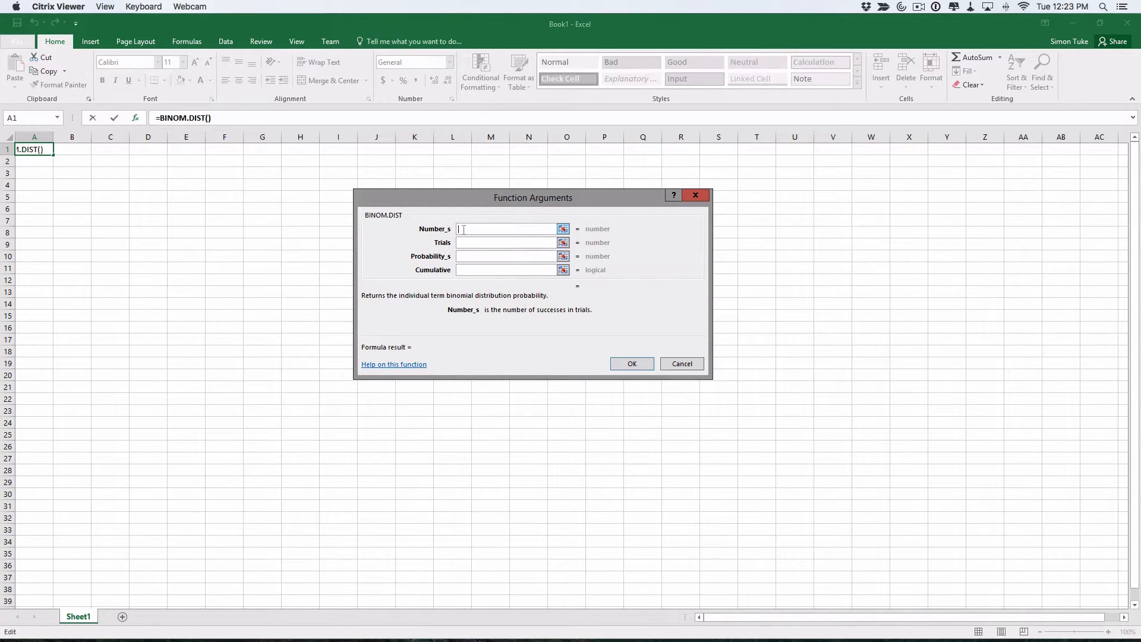
- Check the descriptions of the Trials, Probability_s and Cumulative arguments of BINOM.DIST
{"action": "left_click", "coordinate": [462, 244]}
{"action": "left_click", "coordinate": [462, 256]}
{"action": "left_click", "coordinate": [462, 270]}
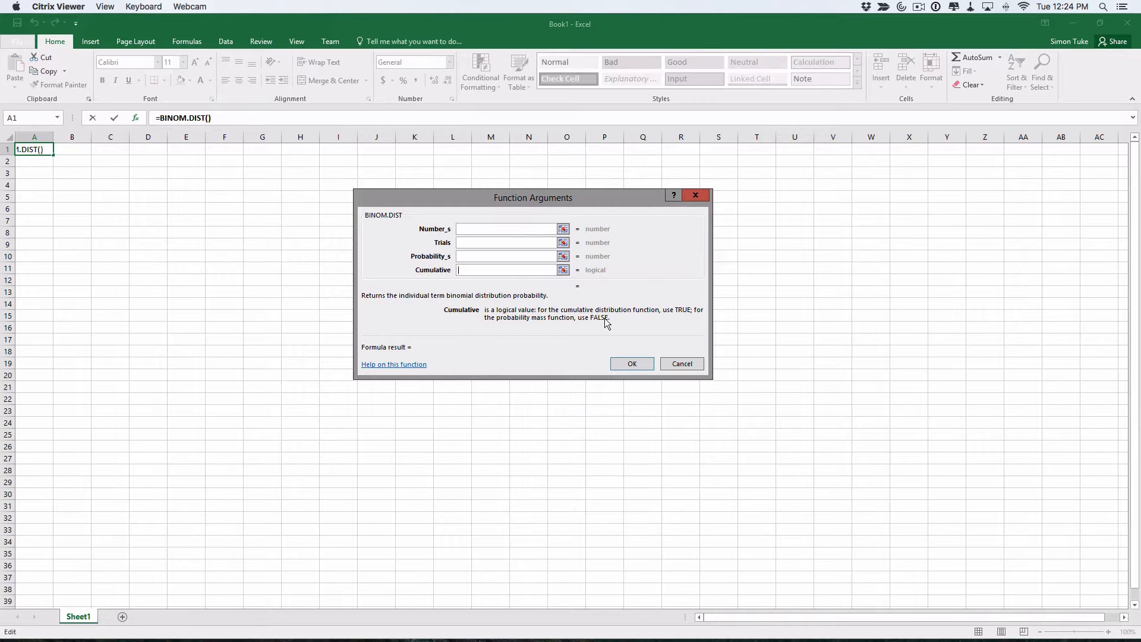
- Switch to SPIP6.pdf in Preview and read the binomial instructions, the cumulative figure and the coin-toss question
{"action": "key", "text": "super+Tab"}
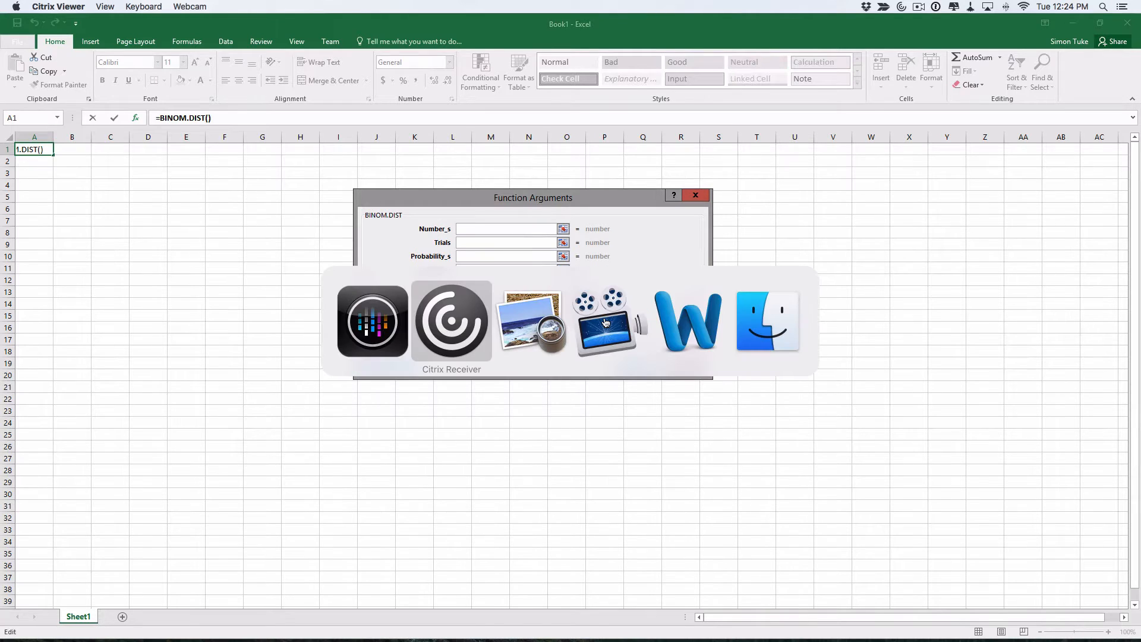
{"action": "key", "text": "super+Tab"}
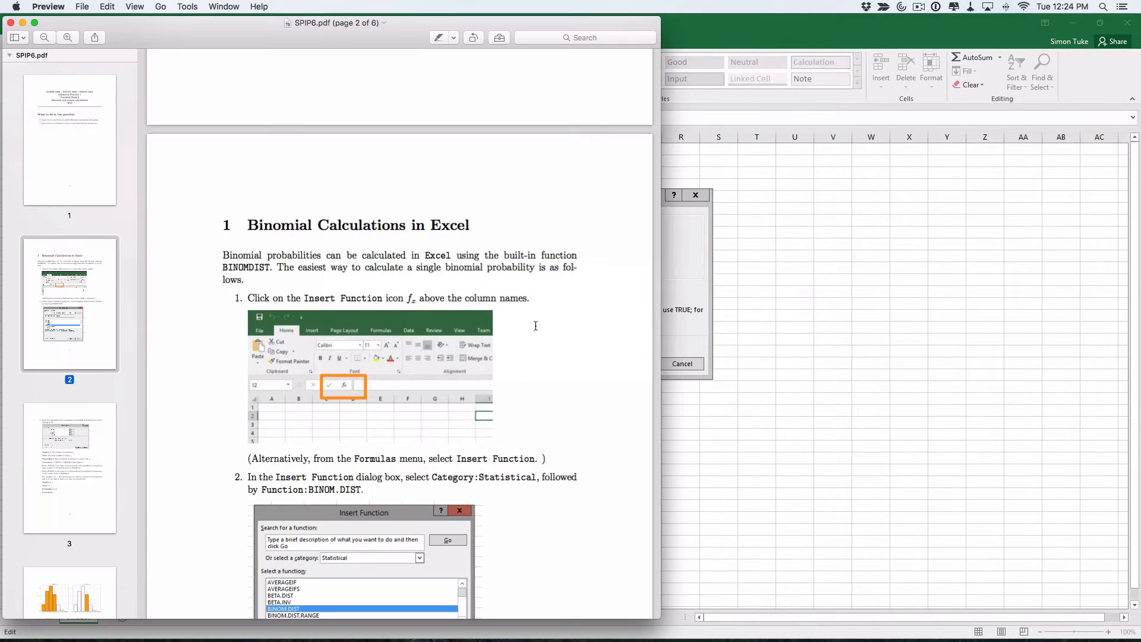
{"action": "scroll", "coordinate": [451, 342], "scroll_direction": "down", "scroll_amount": 2}
{"action": "scroll", "coordinate": [452, 342], "scroll_direction": "down", "scroll_amount": 15}
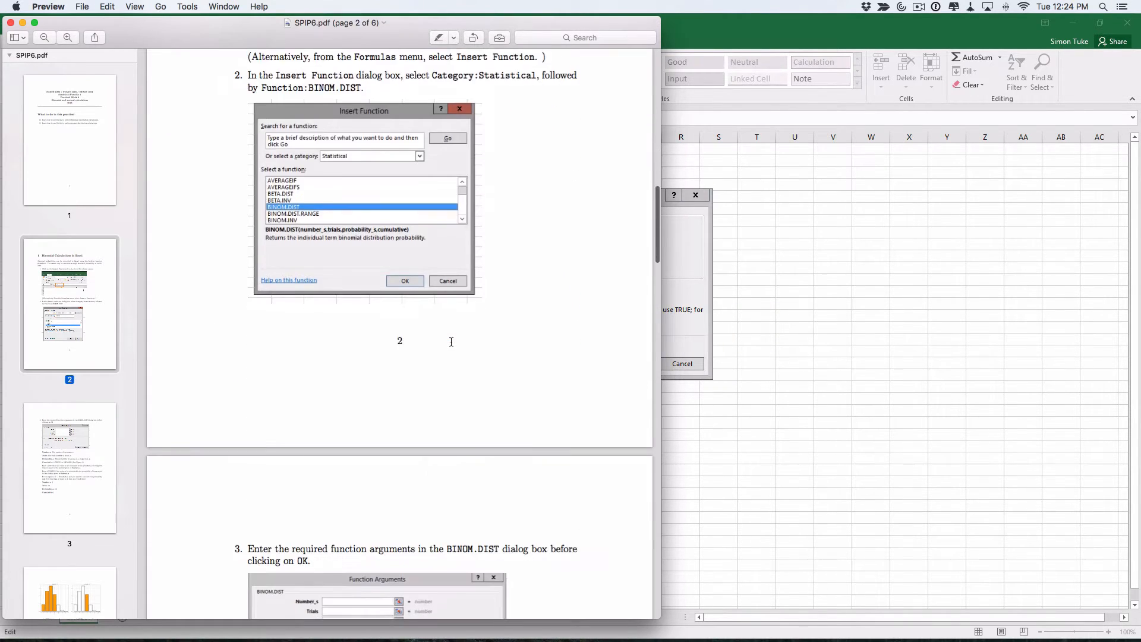
{"action": "scroll", "coordinate": [451, 342], "scroll_direction": "down", "scroll_amount": 15}
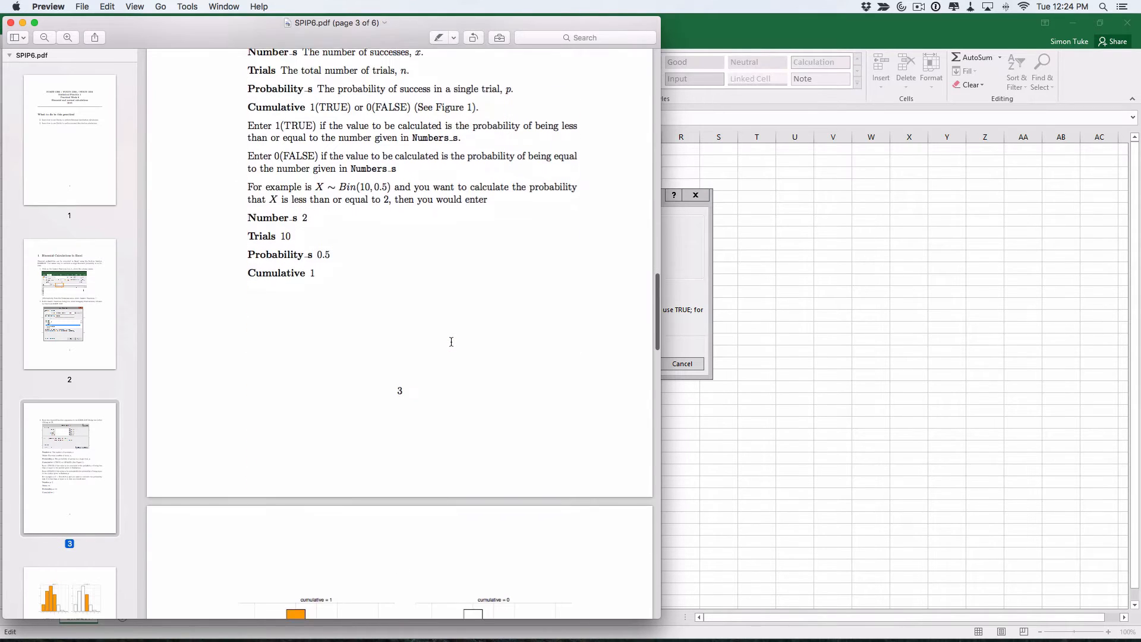
{"action": "scroll", "coordinate": [452, 342], "scroll_direction": "down", "scroll_amount": 5}
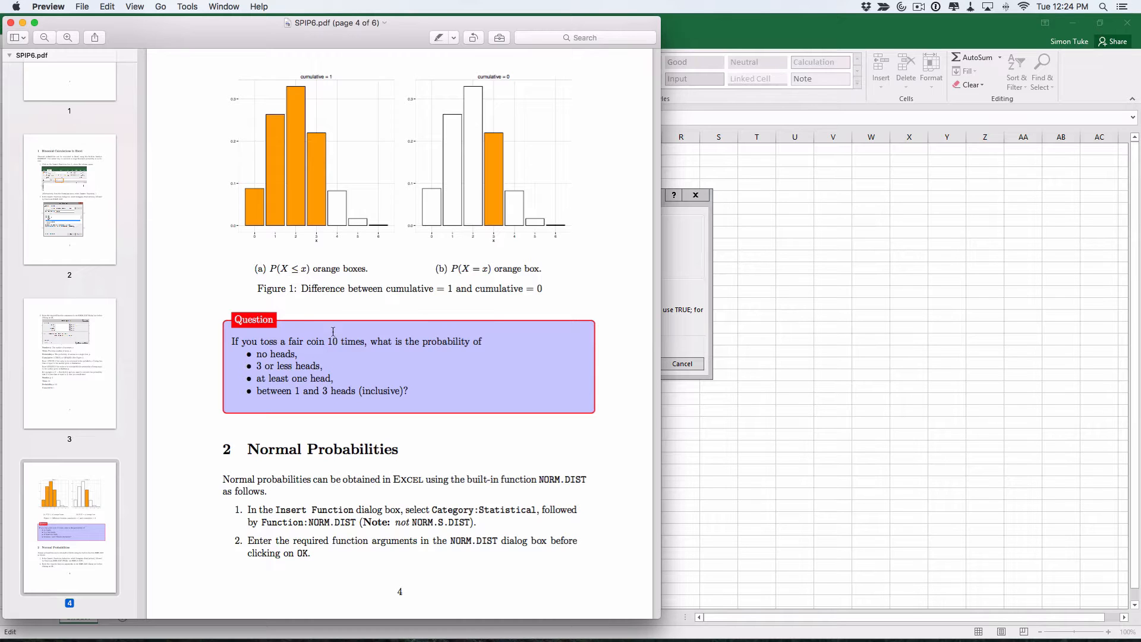
{"action": "scroll", "coordinate": [308, 260], "scroll_direction": "up", "scroll_amount": 3}
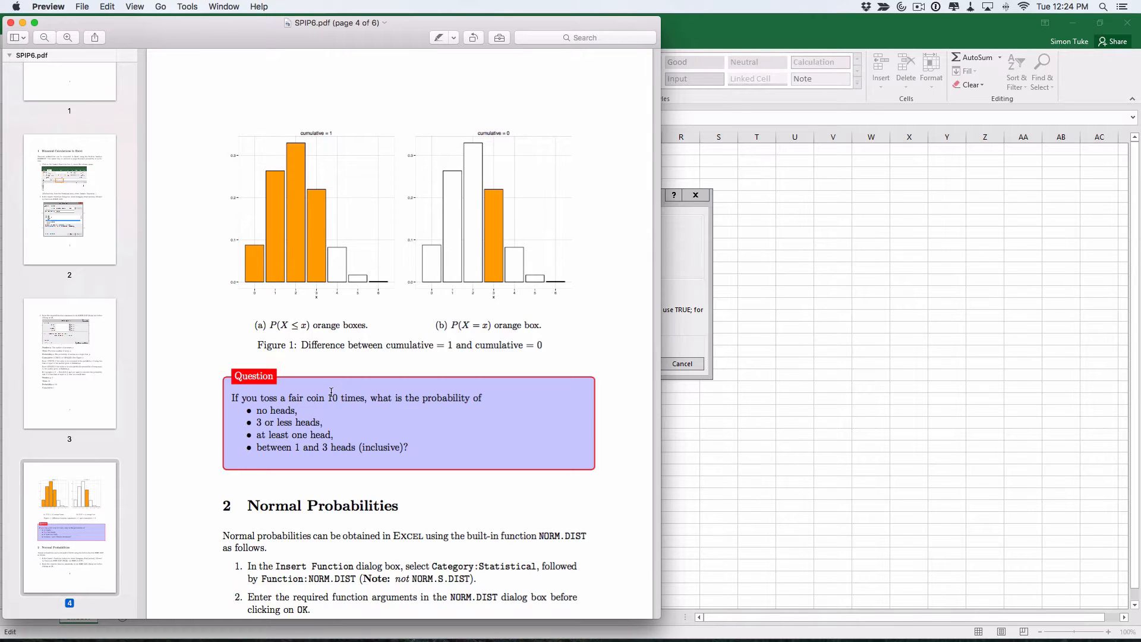
- Switch to Word and write "Let X be the number of heads when toss a fair coin 10 times."
{"action": "key", "text": "super+Tab"}
{"action": "key", "text": "super+Tab"}
{"action": "key", "text": "super+Tab"}
{"action": "key", "text": "super+Tab"}
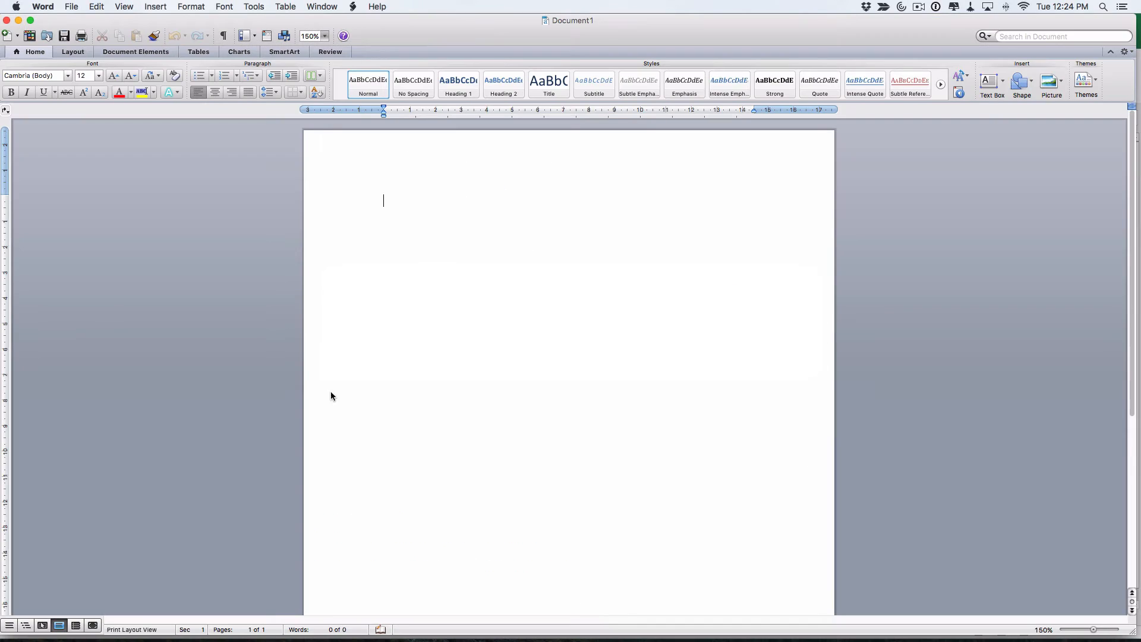
{"action": "type", "text": "Let X be the number of"}
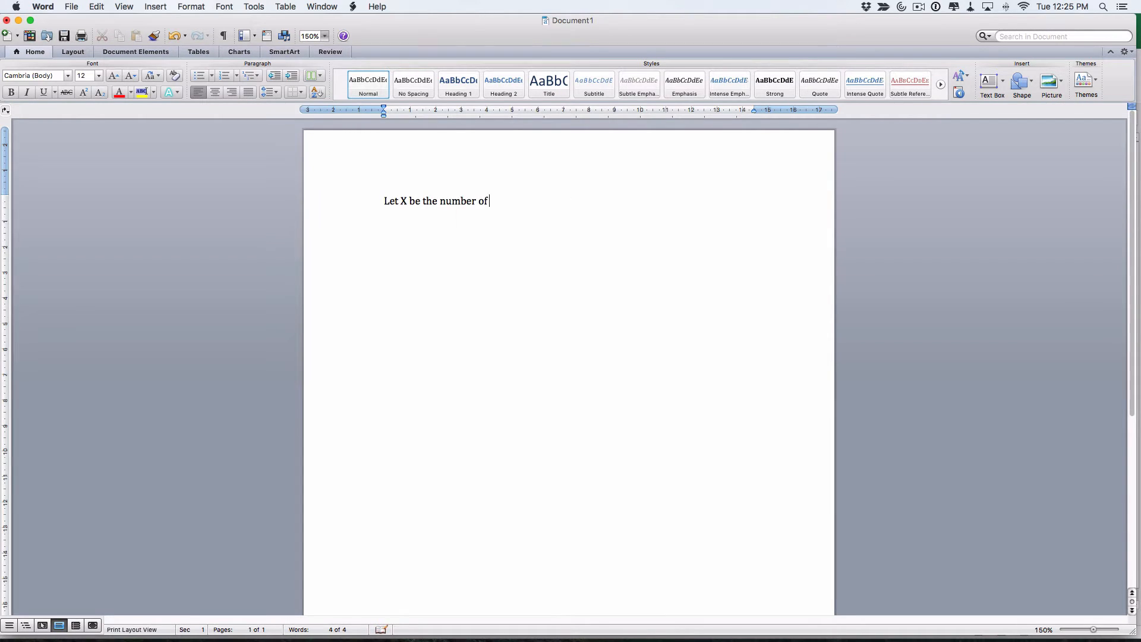
{"action": "key", "text": "super+Tab"}
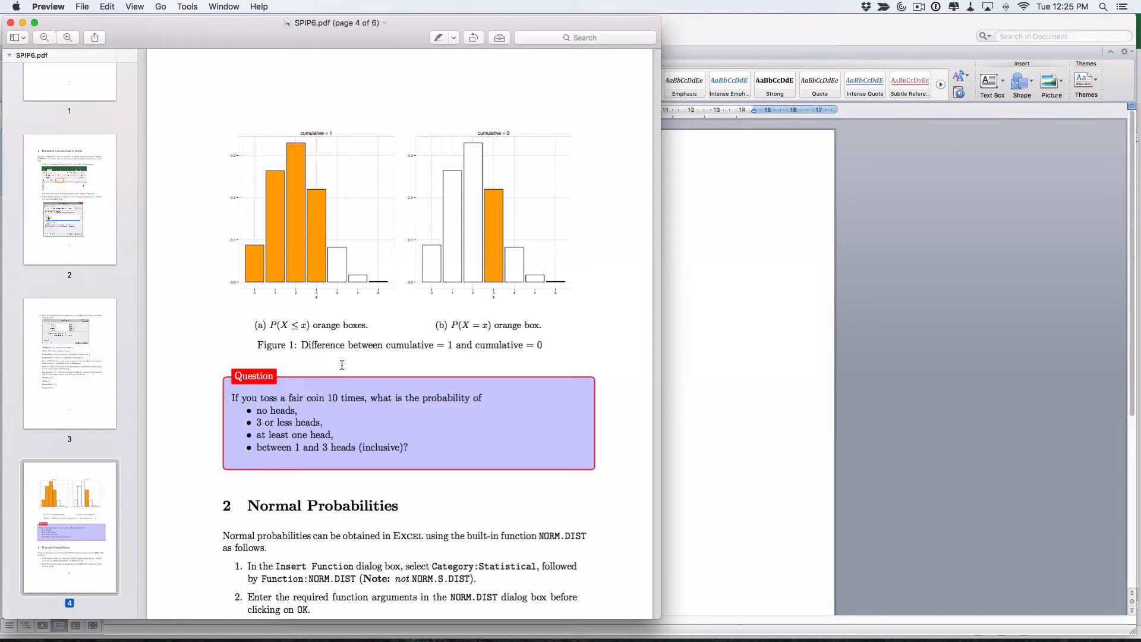
{"action": "key", "text": "super+Tab"}
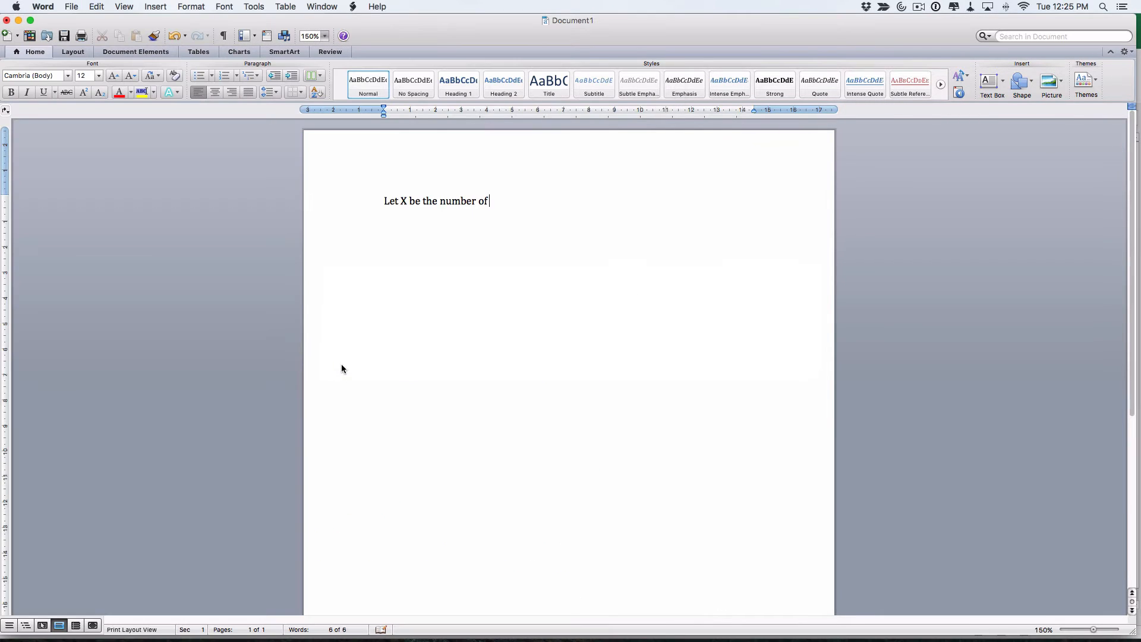
{"action": "type", "text": "heads when toss a fair con"}
{"action": "key", "text": "BackSpace"}
{"action": "type", "text": "in"}
{"action": "key", "text": "BackSpace"}
{"action": "key", "text": "BackSpace"}
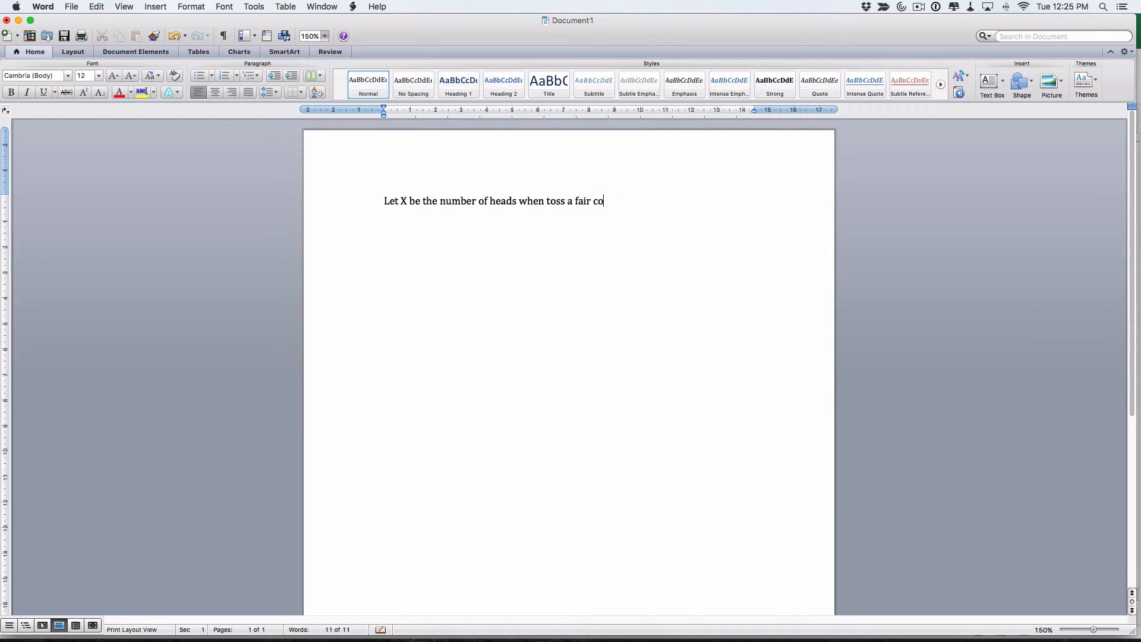
{"action": "type", "text": "in 10 times."}
- Insert the equation X ~ Bin(10, 0.5) below the sentence and start a new line after it
{"action": "key", "text": "ctrl+equal"}
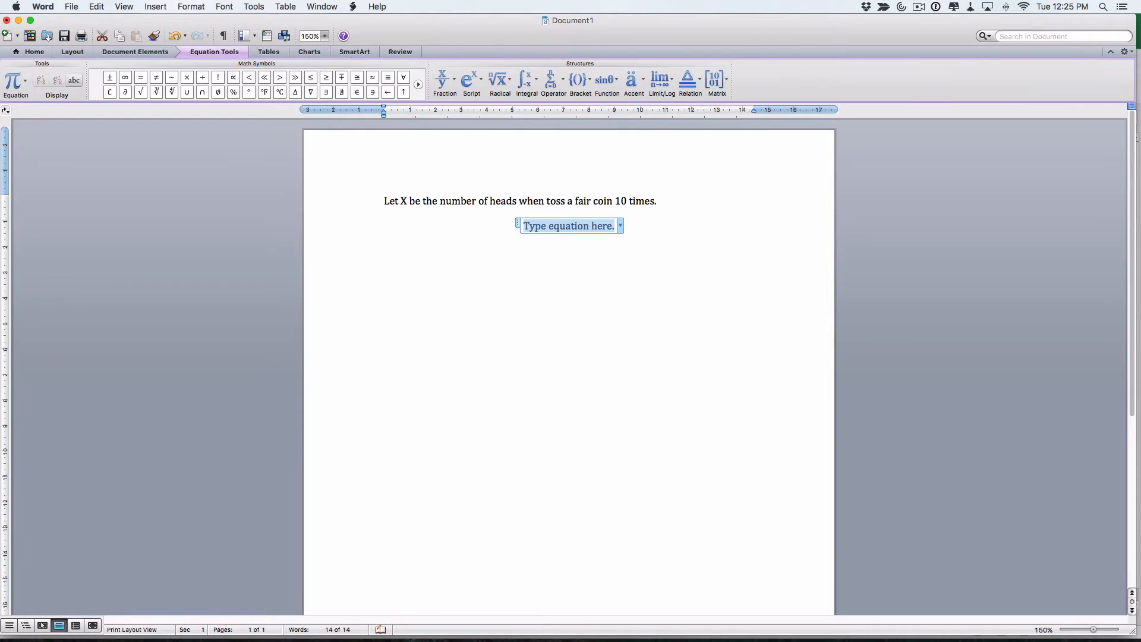
{"action": "type", "text": "X~"}
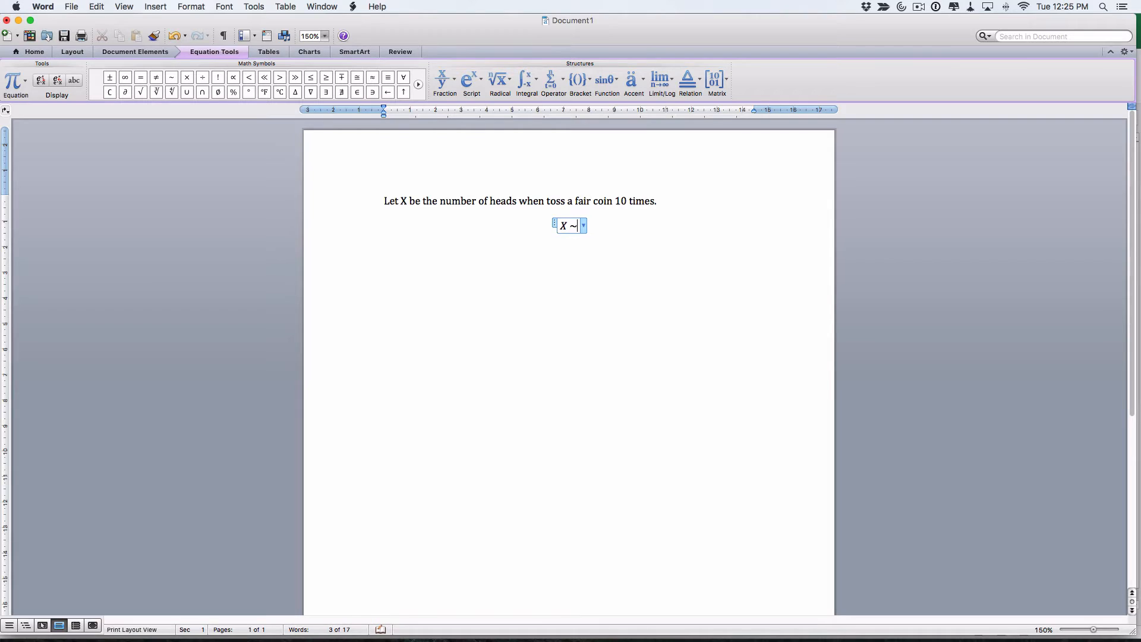
{"action": "type", "text": "Bin(10,"}
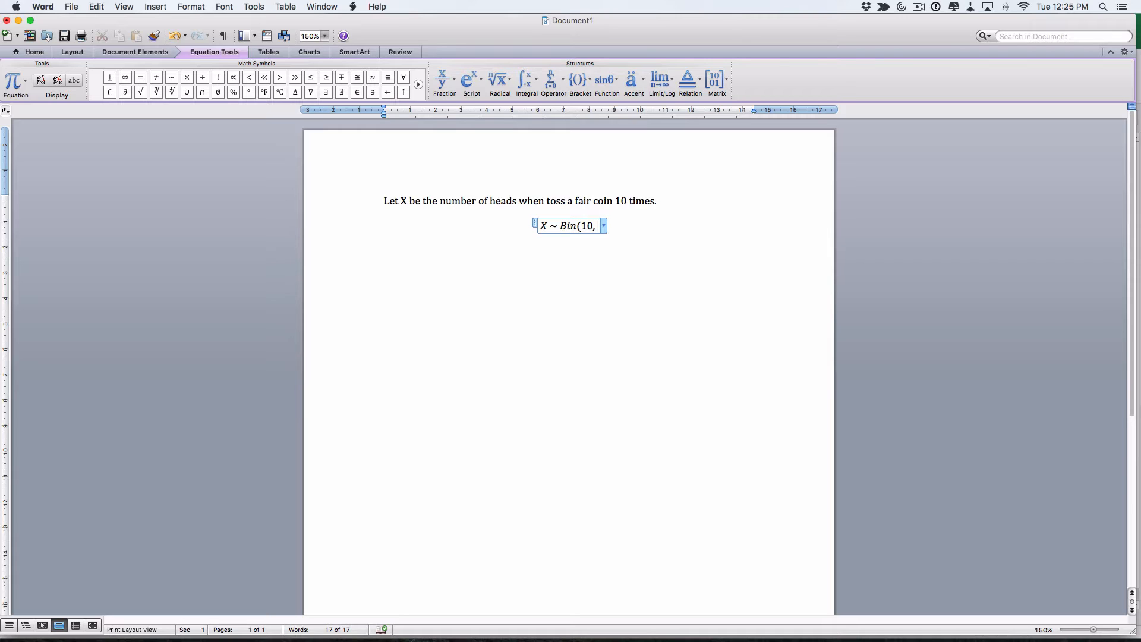
{"action": "type", "text": "0.5"}
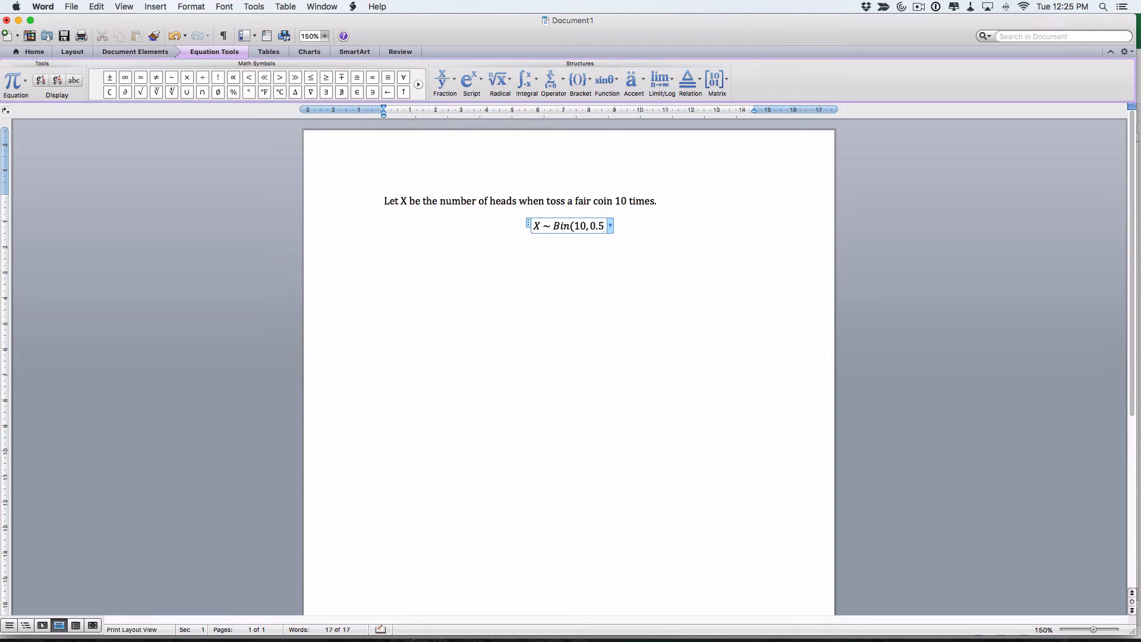
{"action": "type", "text": ")"}
{"action": "key", "text": "Return"}
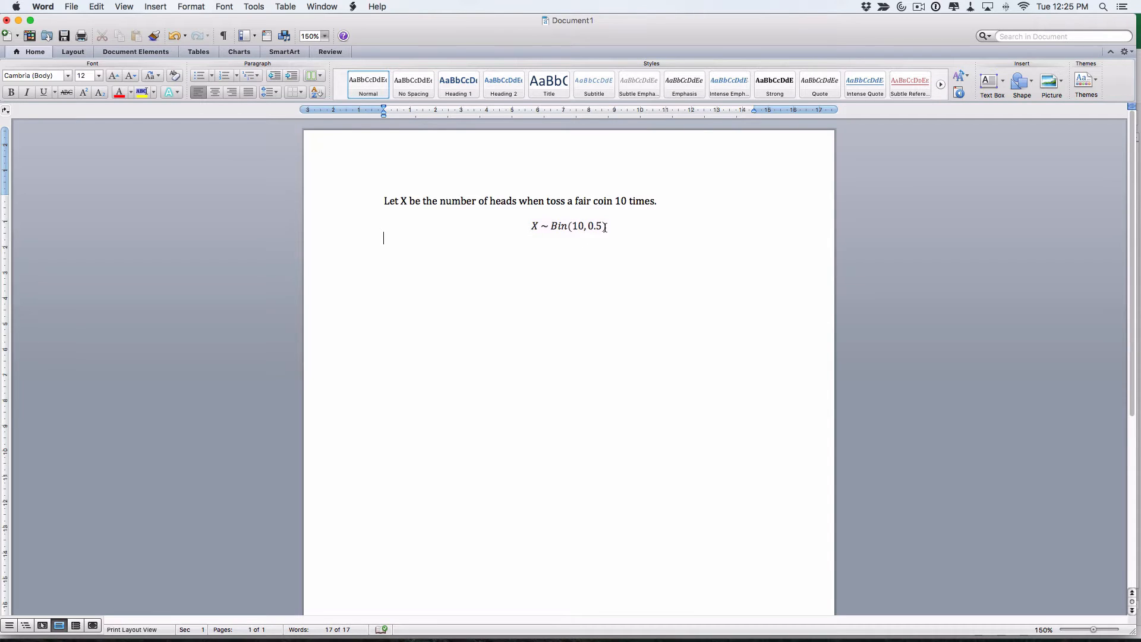
- Switch to Excel and check the Probability_s and Trials argument descriptions of BINOM.DIST
{"action": "key", "text": "super+Tab"}
{"action": "key", "text": "super+Tab"}
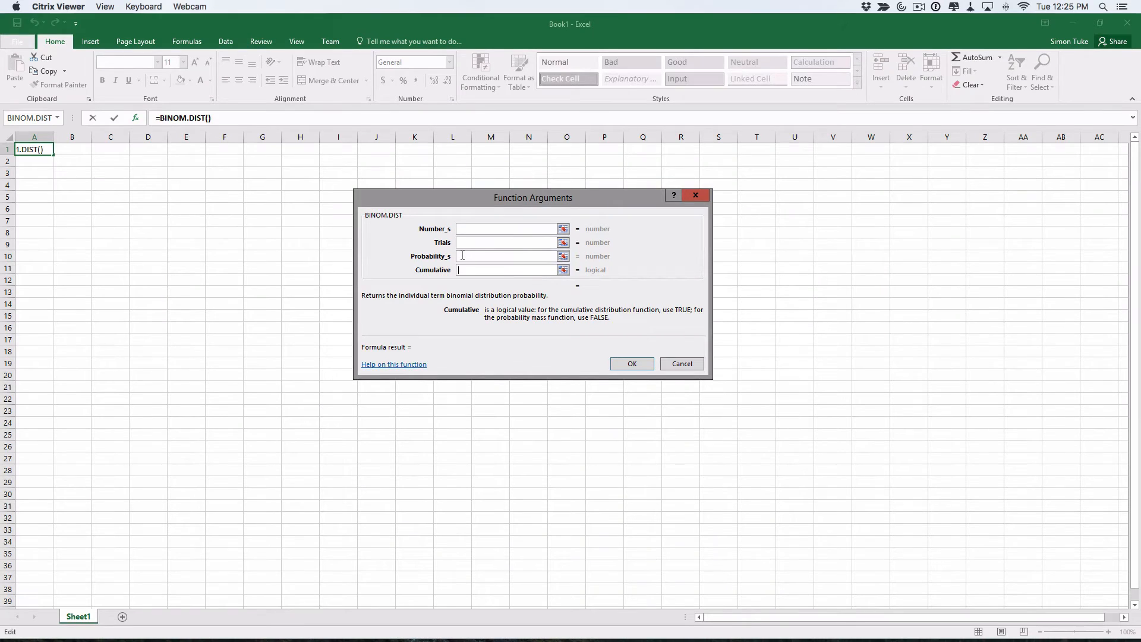
{"action": "left_click", "coordinate": [463, 256]}
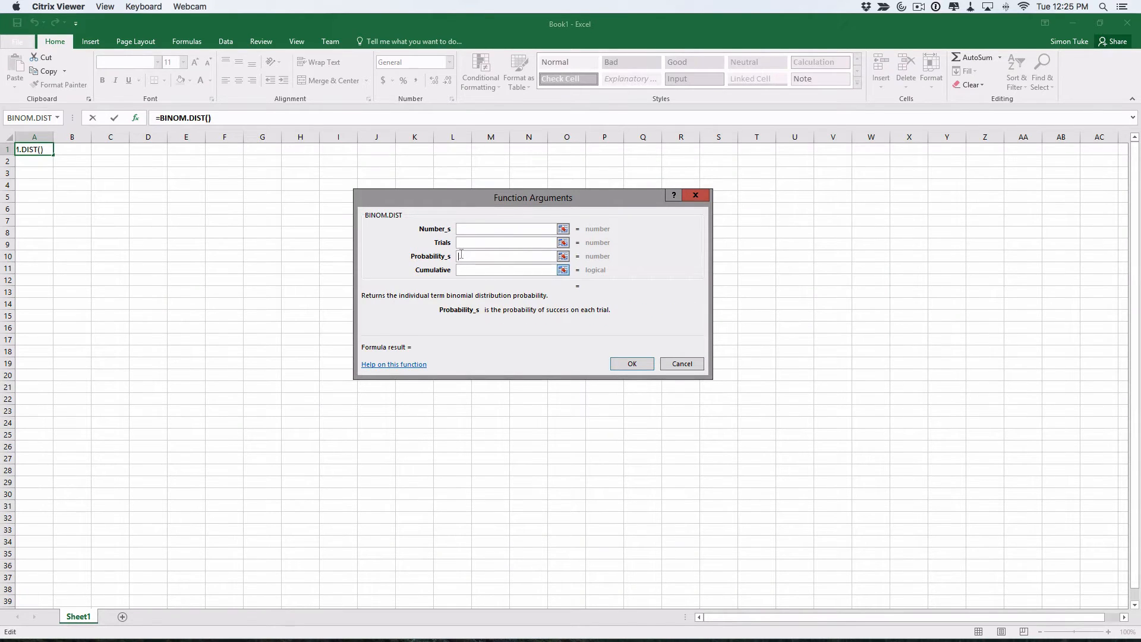
{"action": "left_click", "coordinate": [460, 242]}
- Consult the coin-toss question in Preview and add the equation P(X = 0) below the distribution in the Word document
{"action": "key", "text": "super+Tab"}
{"action": "key", "text": "super+Tab"}
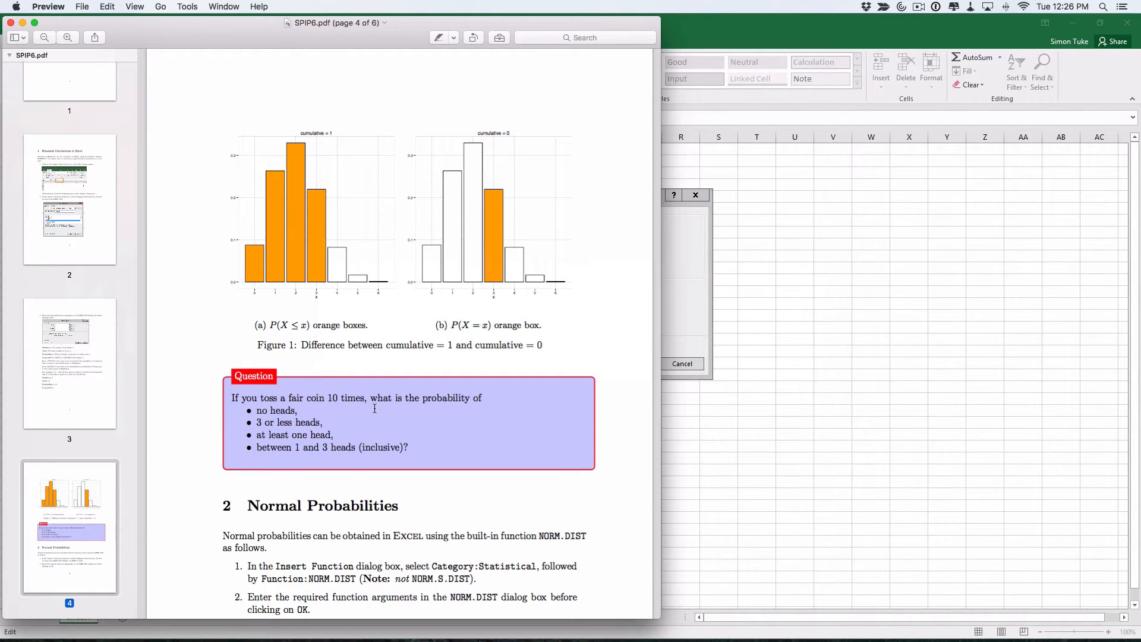
{"action": "key", "text": "super+Tab"}
{"action": "key", "text": "super+Tab"}
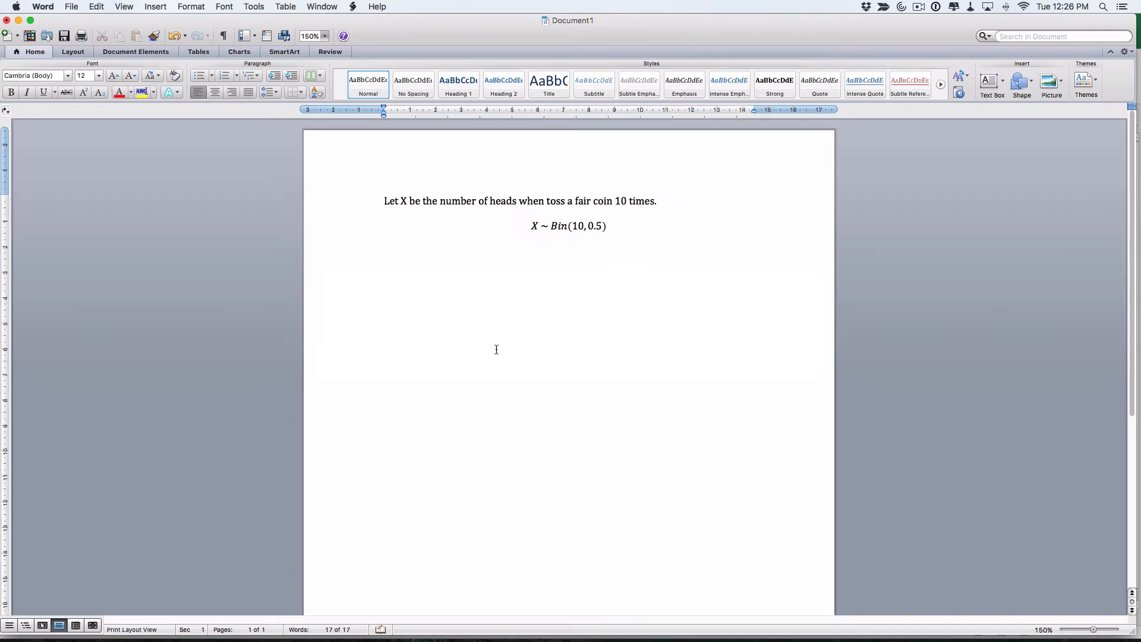
{"action": "key", "text": "ctrl+="}
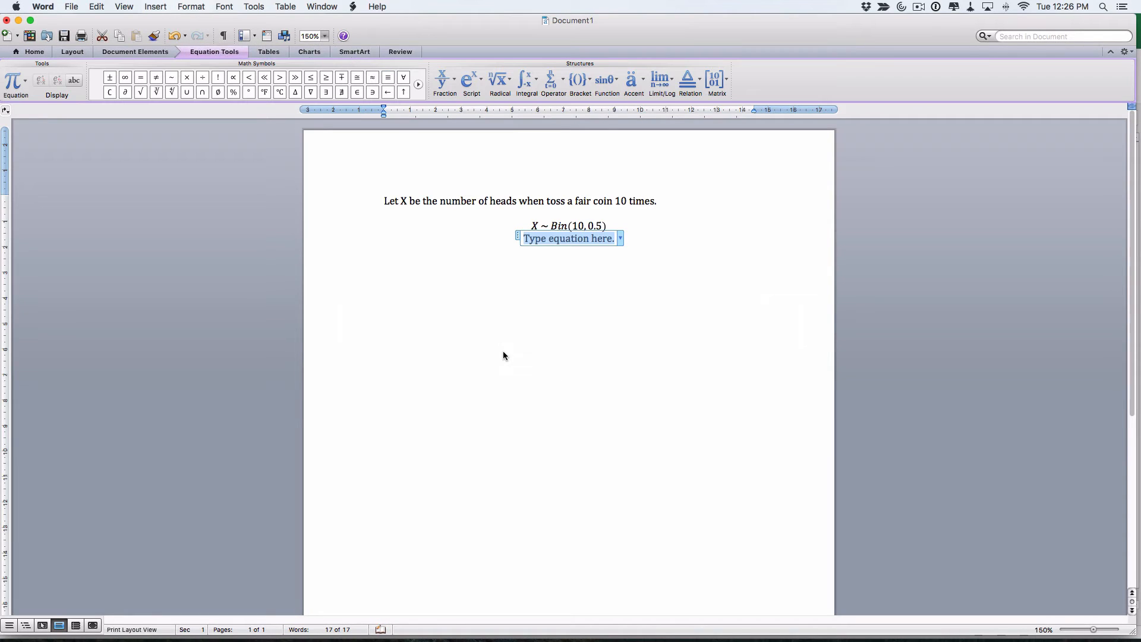
{"action": "type", "text": "P"}
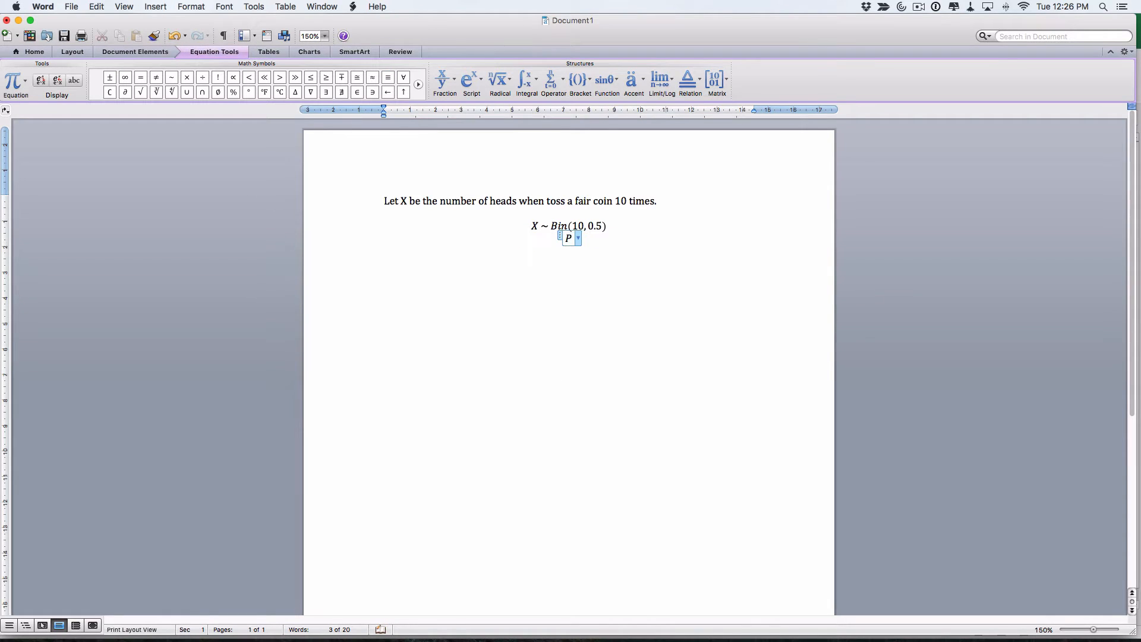
{"action": "type", "text": "()"}
{"action": "type", "text": "X "}
{"action": "type", "text": "= "}
{"action": "type", "text": "0"}
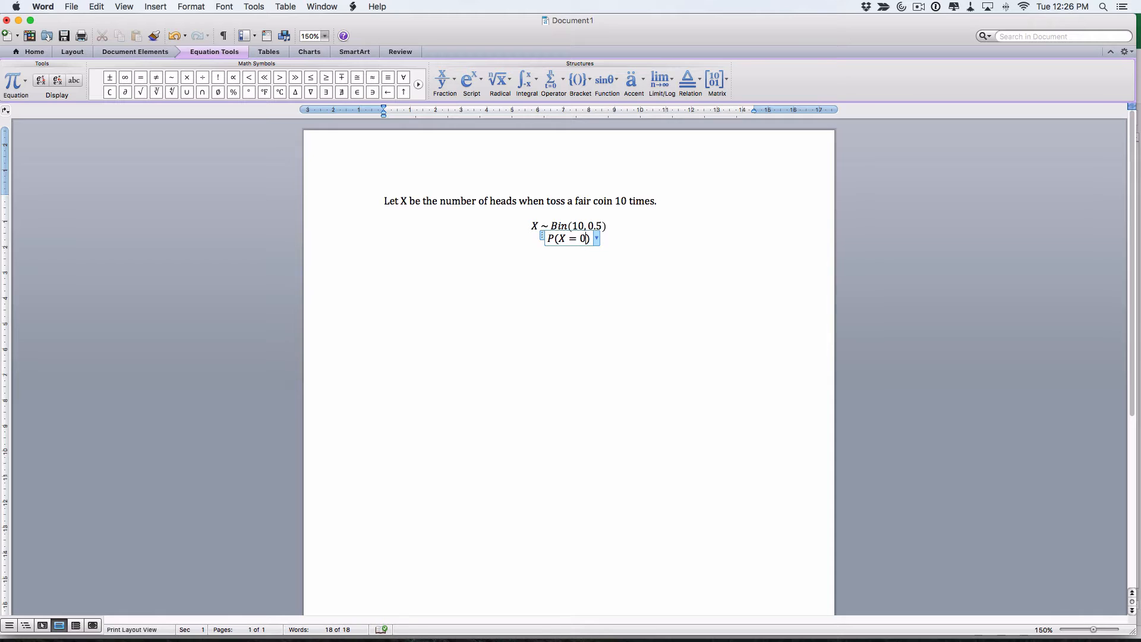
{"action": "key", "text": "Right"}
- Switch to Excel and set BINOM.DIST's Number_s to 0, Trials to 10 and Probability_s to 0.5
{"action": "key", "text": "super+Tab"}
{"action": "key", "text": "super+Tab"}
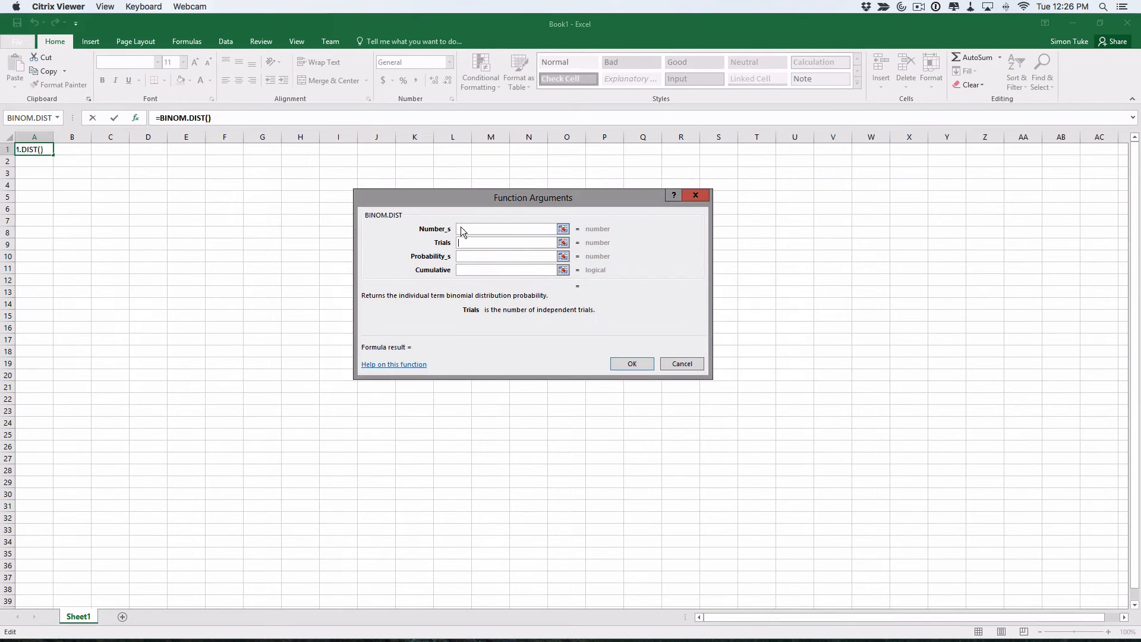
{"action": "left_click", "coordinate": [463, 229]}
{"action": "type", "text": "0"}
{"action": "key", "text": "Tab"}
{"action": "type", "text": "10"}
{"action": "key", "text": "Tab"}
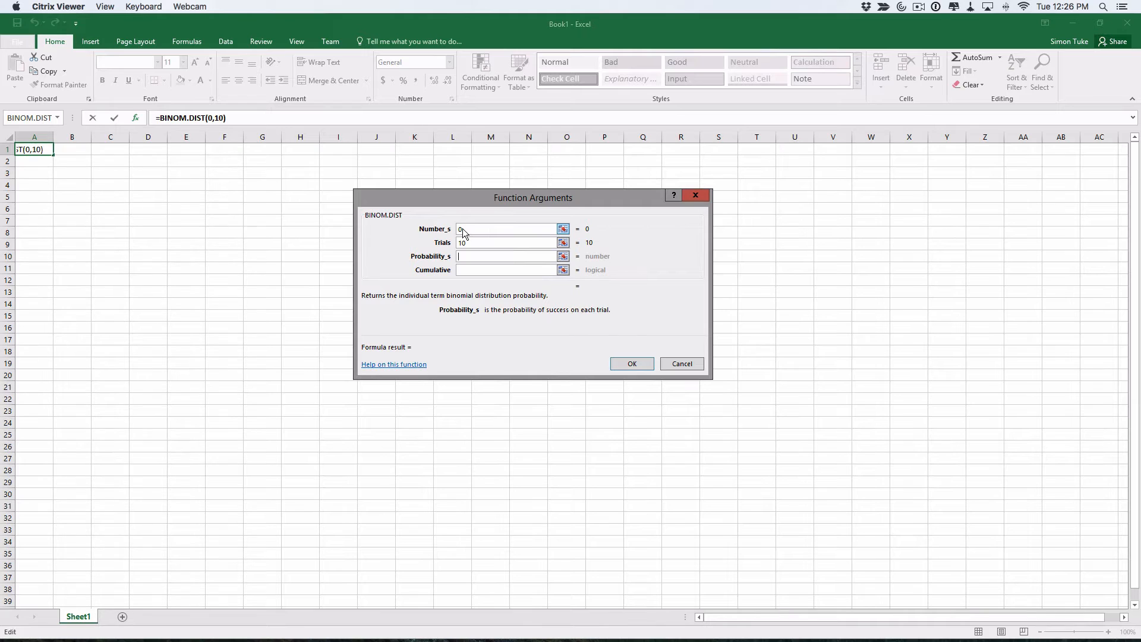
{"action": "type", "text": "0.5"}
{"action": "key", "text": "Tab"}
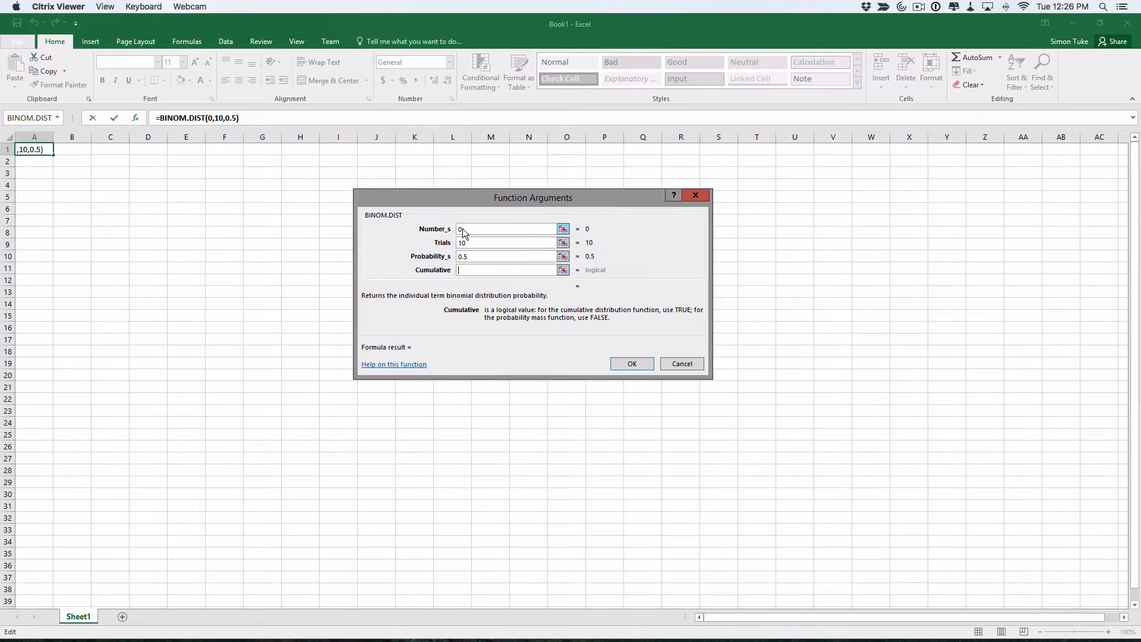
- Consult the cumulative figure in Preview, set BINOM.DIST's Cumulative argument to FALSE in Excel and accept the function
{"action": "key", "text": "super+Tab"}
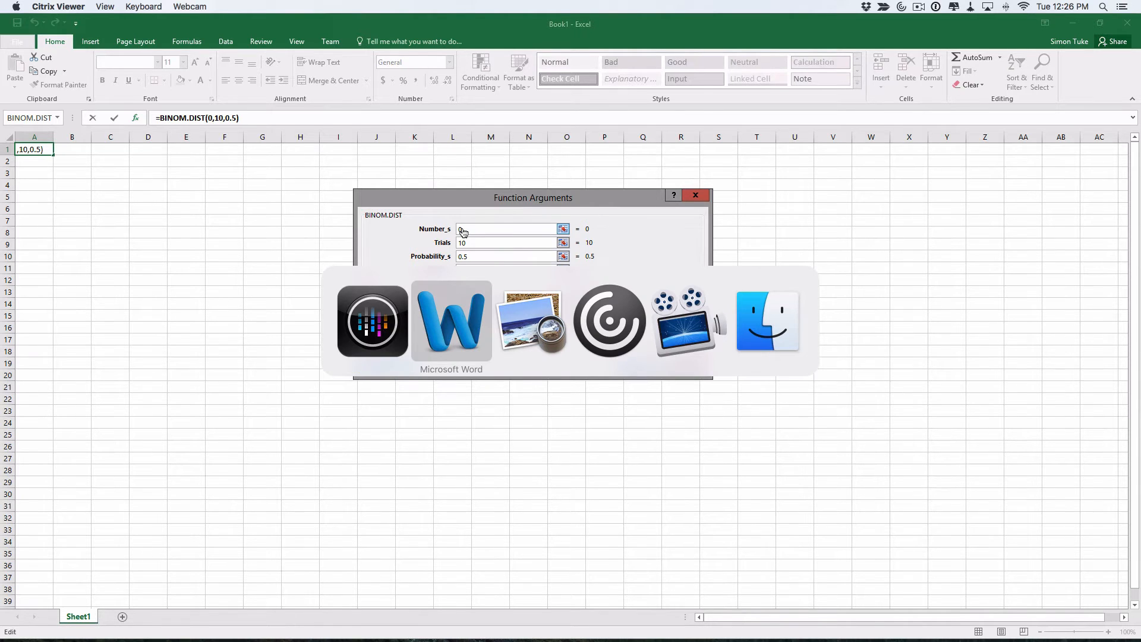
{"action": "key", "text": "super+Tab"}
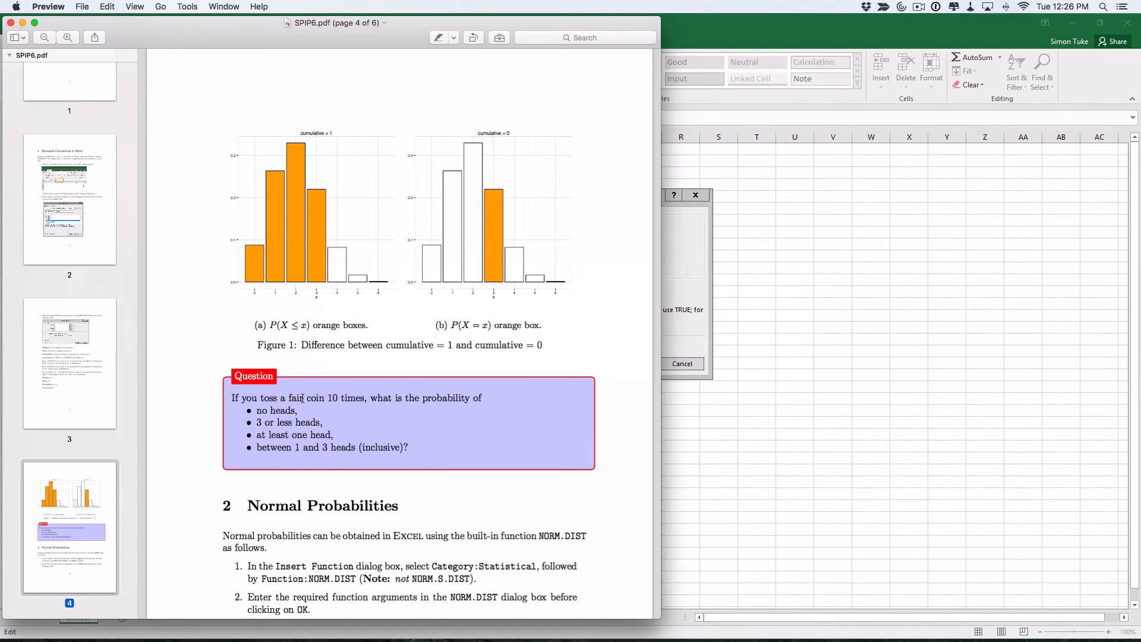
{"action": "key", "text": "super+Tab"}
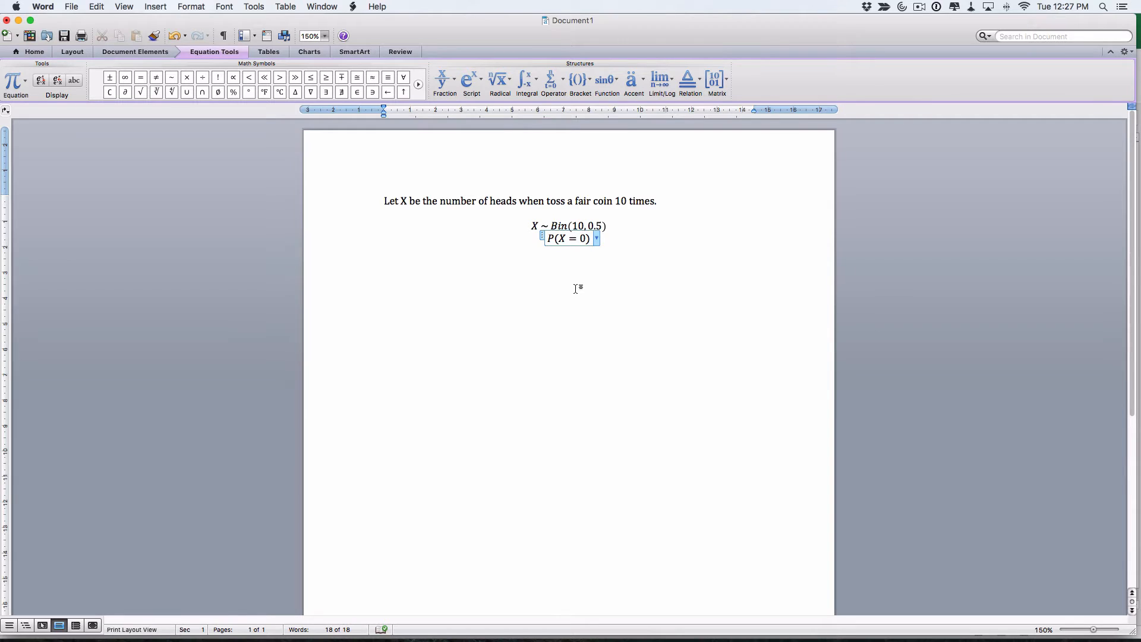
{"action": "key", "text": "super+Tab"}
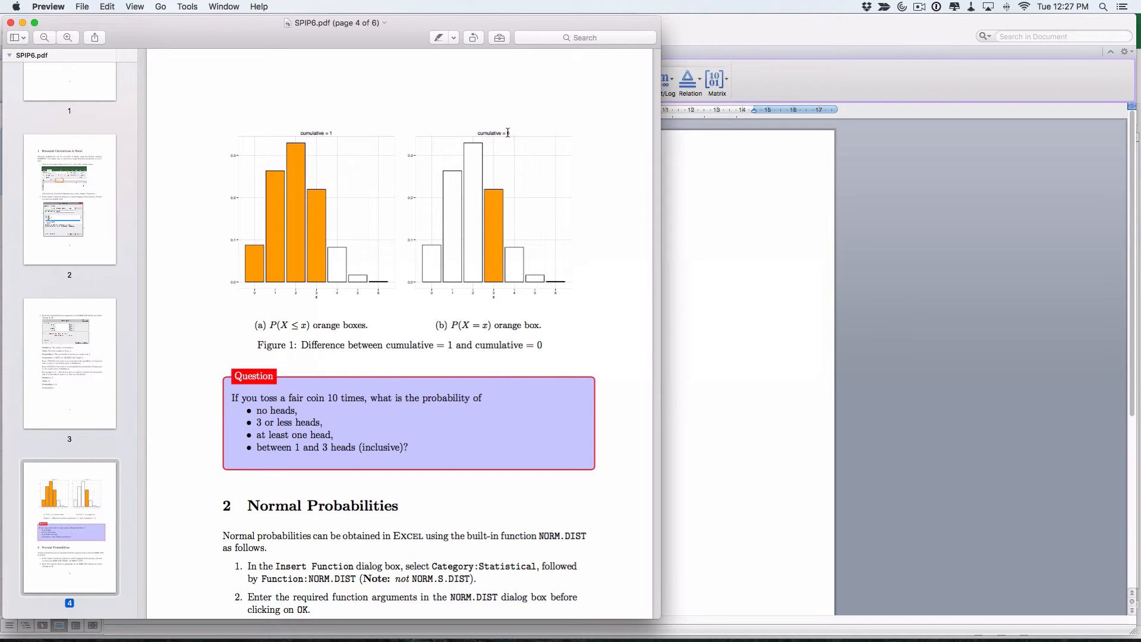
{"action": "key", "text": "super+Tab"}
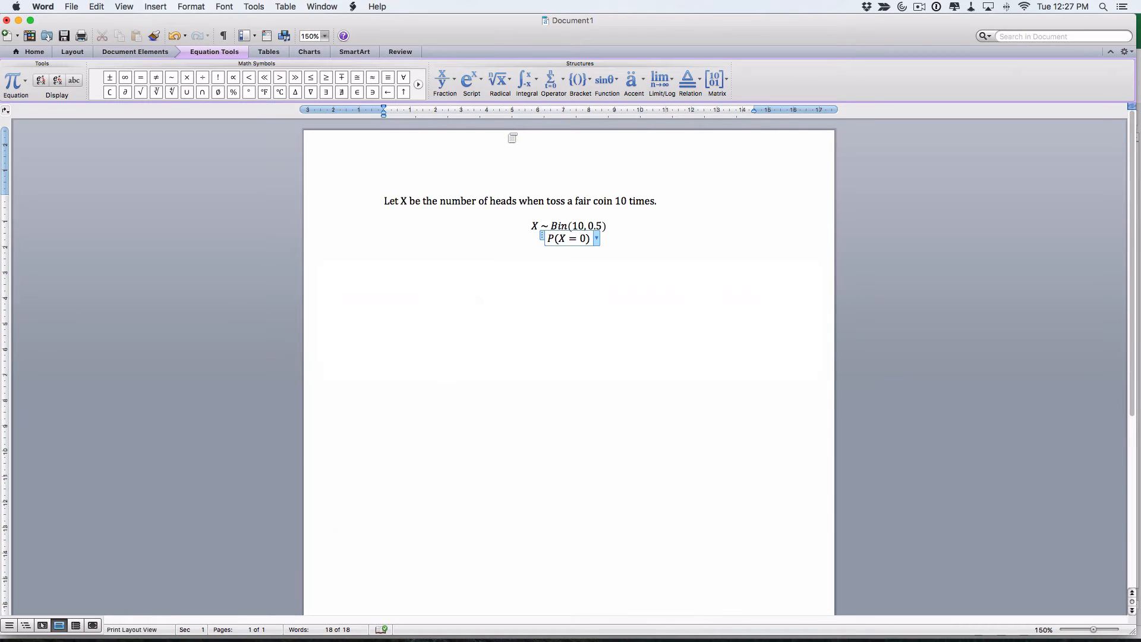
{"action": "key", "text": "super+Tab"}
{"action": "key", "text": "super+Tab"}
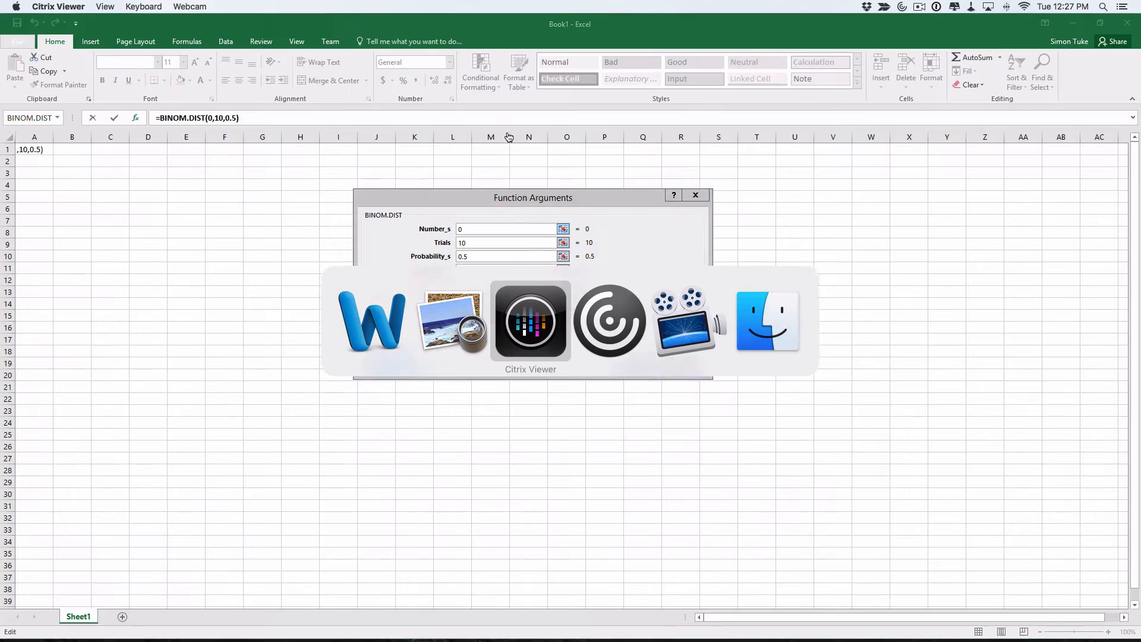
{"action": "type", "text": "FALSE"}
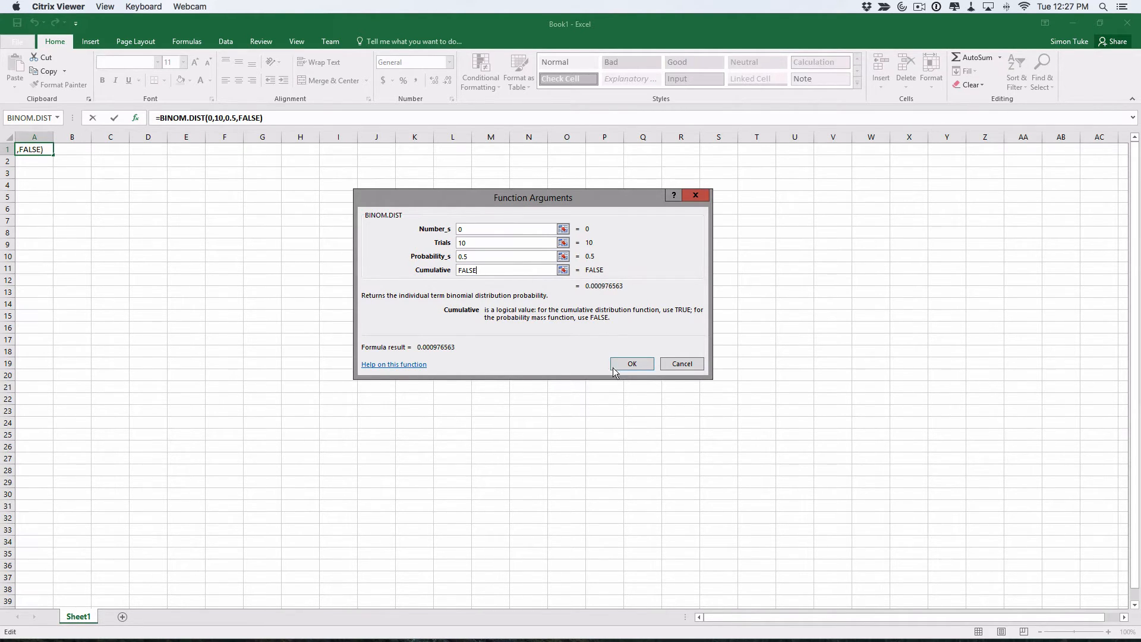
{"action": "left_click", "coordinate": [632, 364]}
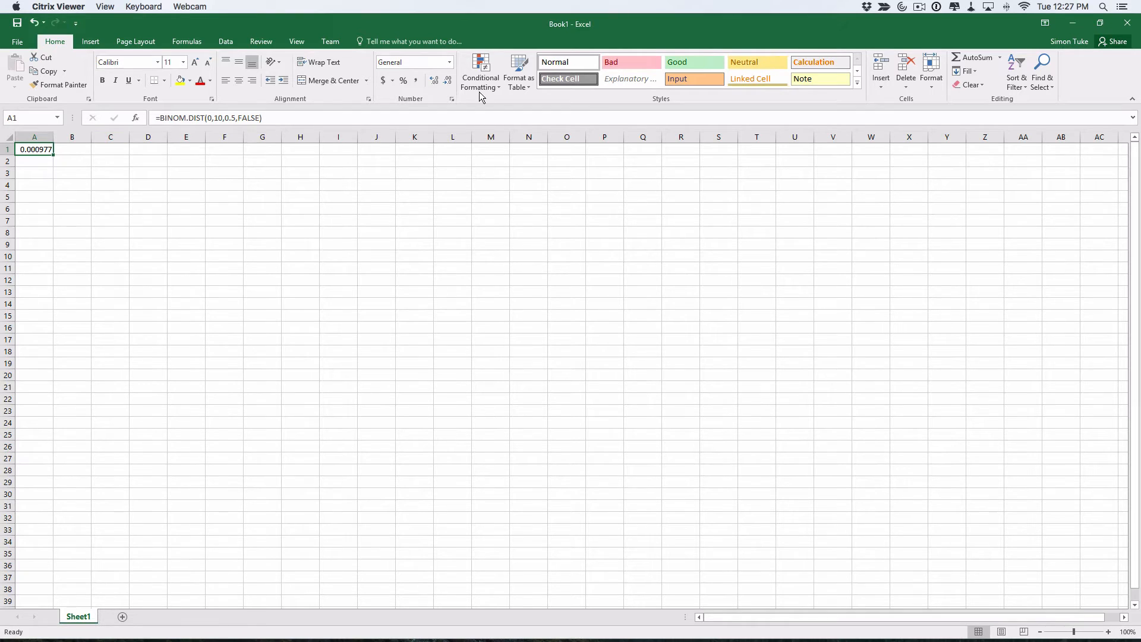
- Format cell A1 to show four decimal places and copy the cell
{"action": "left_click", "coordinate": [447, 81]}
{"action": "left_click", "coordinate": [446, 81]}
{"action": "key", "text": "ctrl+c"}
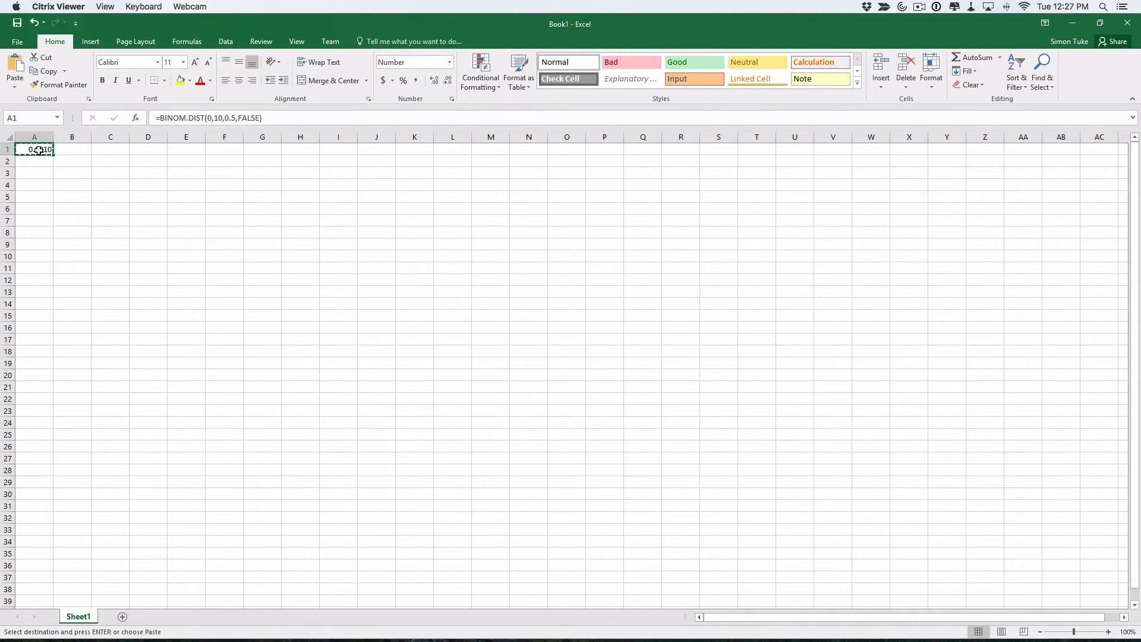
- Switch to Word and extend the P(X = 0) equation with "= BINOM.DIST("
{"action": "key", "text": "super+Tab"}
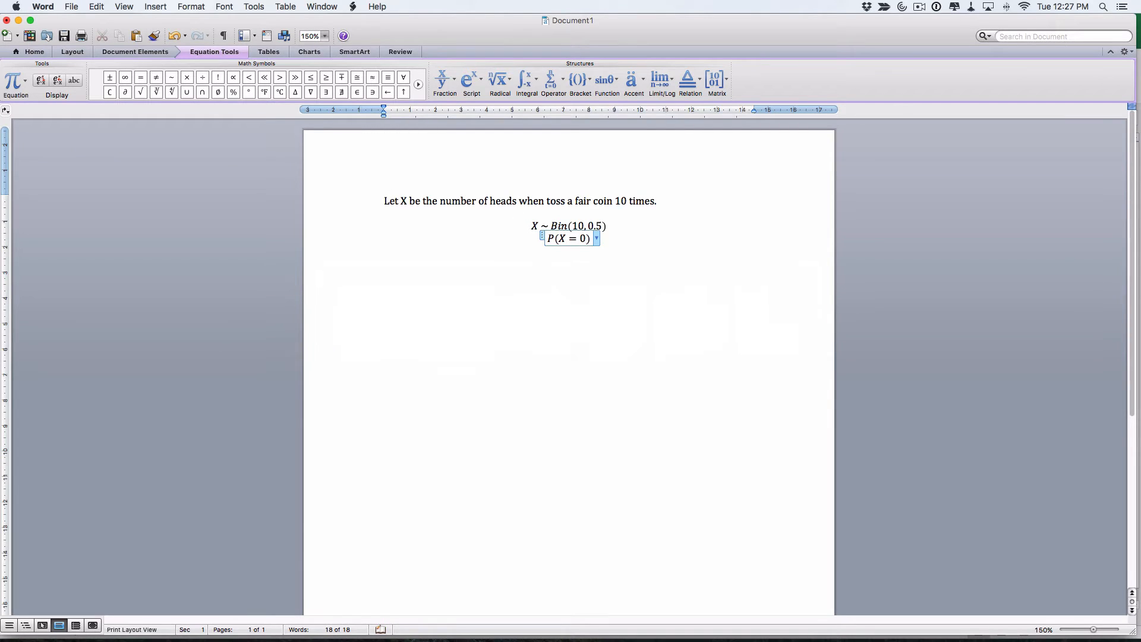
{"action": "type", "text": "= "}
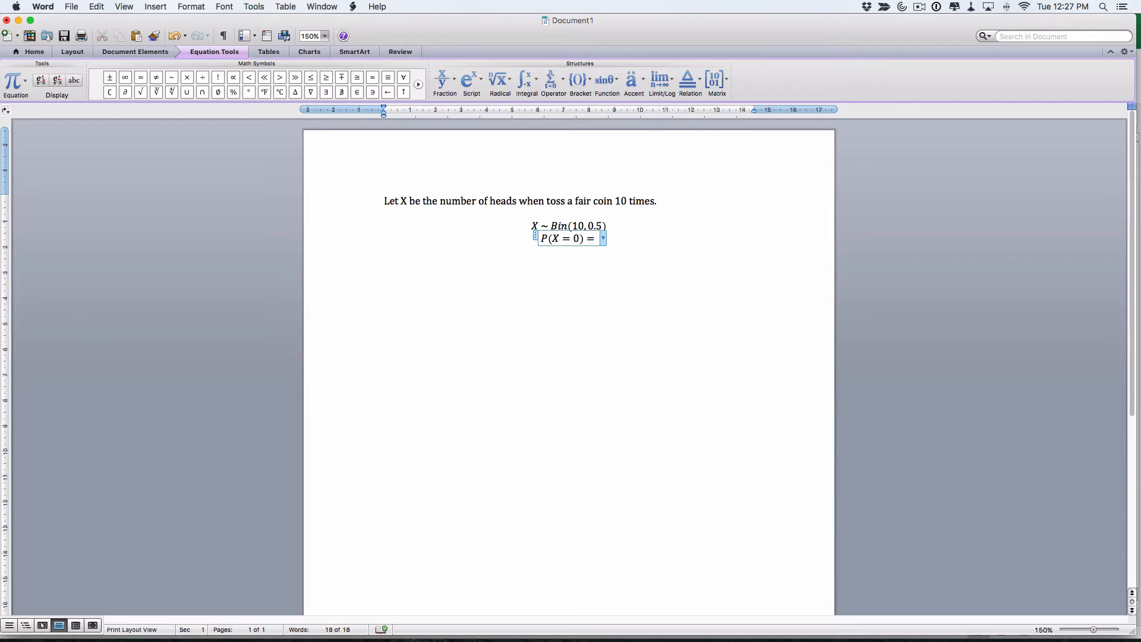
{"action": "type", "text": "BINOM"}
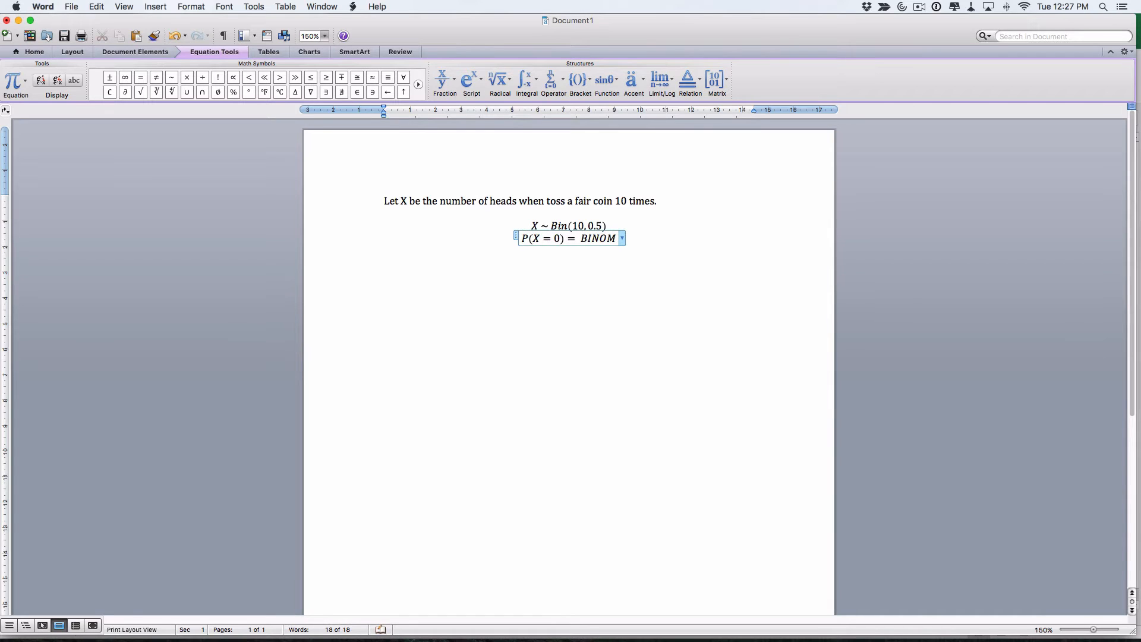
{"action": "type", "text": ".DIST("}
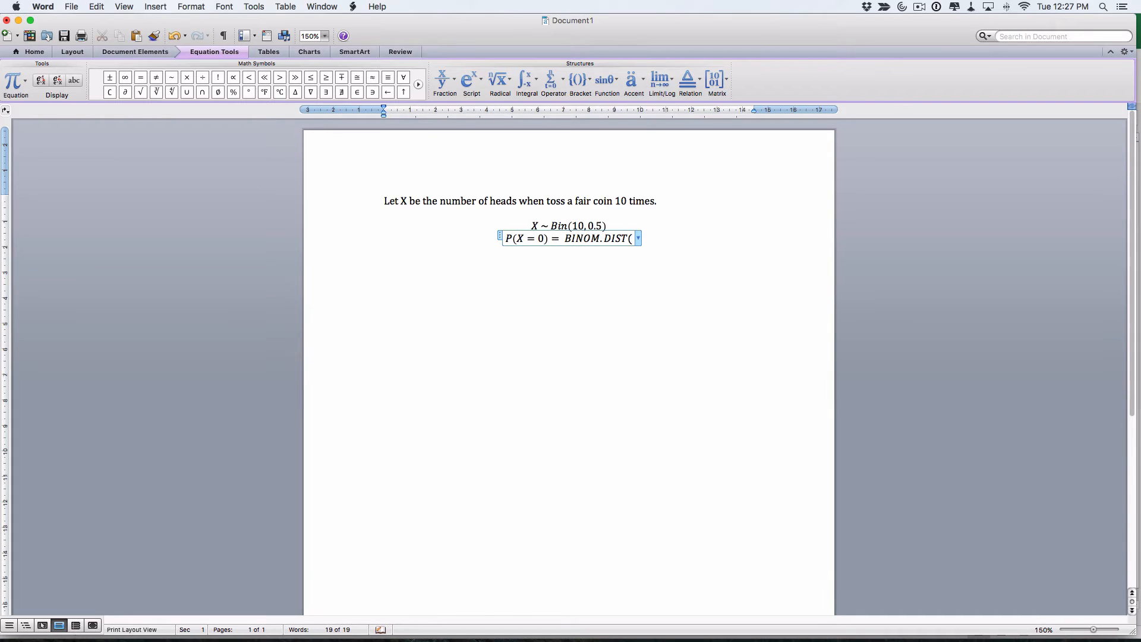
- Copy BINOM.DIST(0,10,0.5,FALSE) from cell A1's formula in Excel and put it in place of the partial function text in Word's equation
{"action": "key", "text": "super+Tab"}
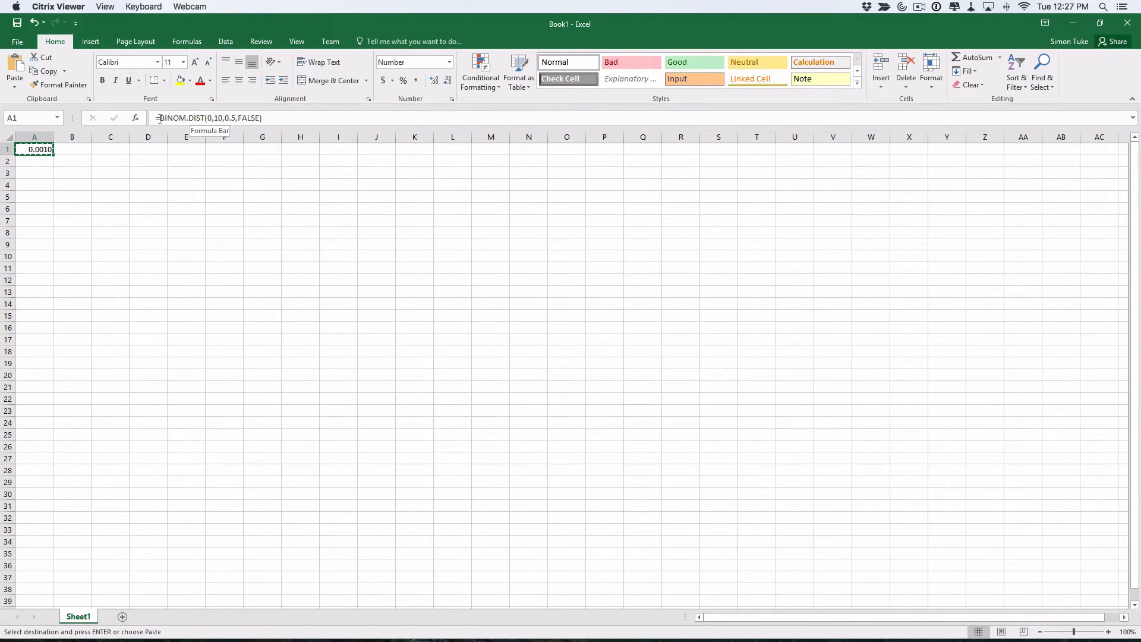
{"action": "left_click_drag", "start_coordinate": [159, 117], "coordinate": [276, 118]}
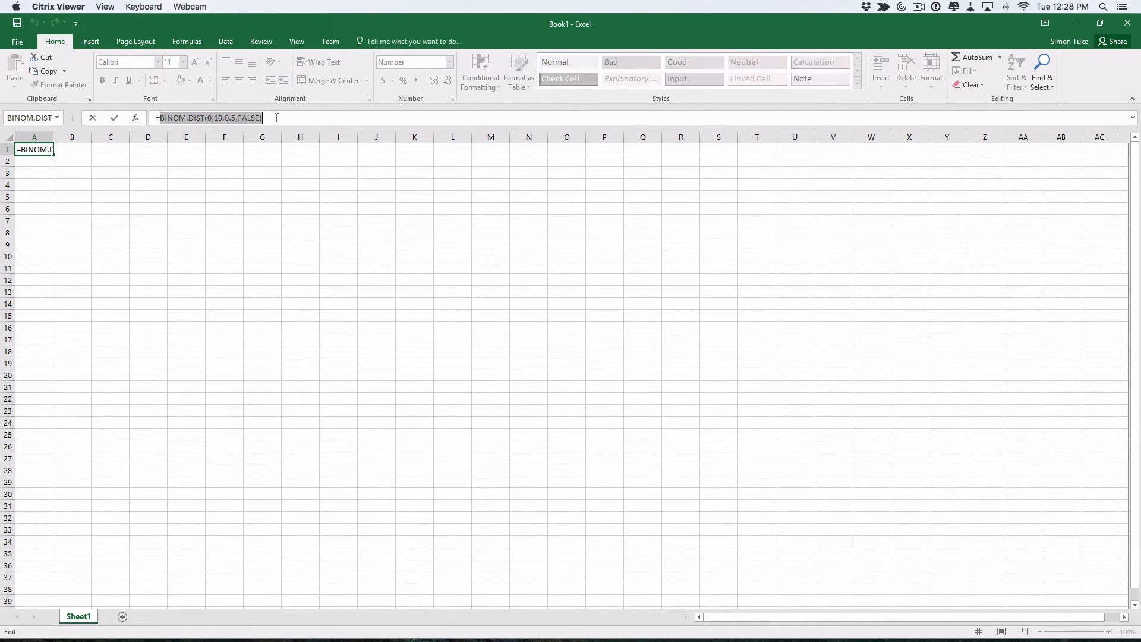
{"action": "key", "text": "super+Tab"}
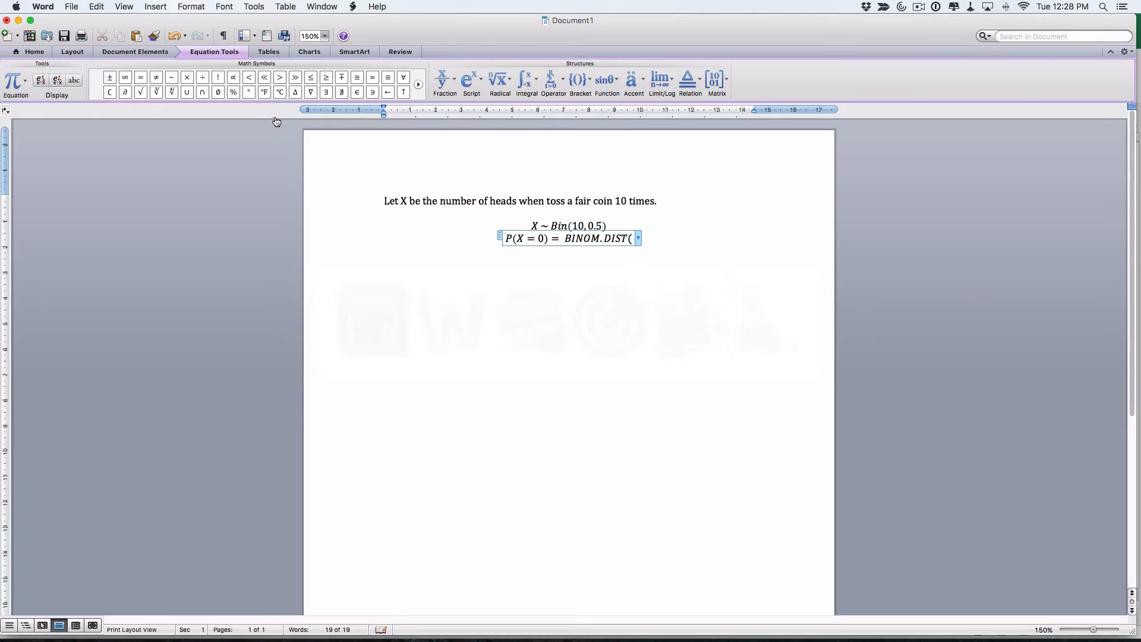
{"action": "key", "text": "BackSpace"}
{"action": "key", "text": "BackSpace"}
{"action": "key", "text": "BackSpace"}
{"action": "key", "text": "BackSpace"}
{"action": "key", "text": "BackSpace"}
{"action": "key", "text": "BackSpace"}
{"action": "key", "text": "BackSpace"}
{"action": "key", "text": "BackSpace"}
{"action": "key", "text": "BackSpace"}
{"action": "key", "text": "BackSpace"}
{"action": "key", "text": "BackSpace"}
{"action": "key", "text": "super+v"}
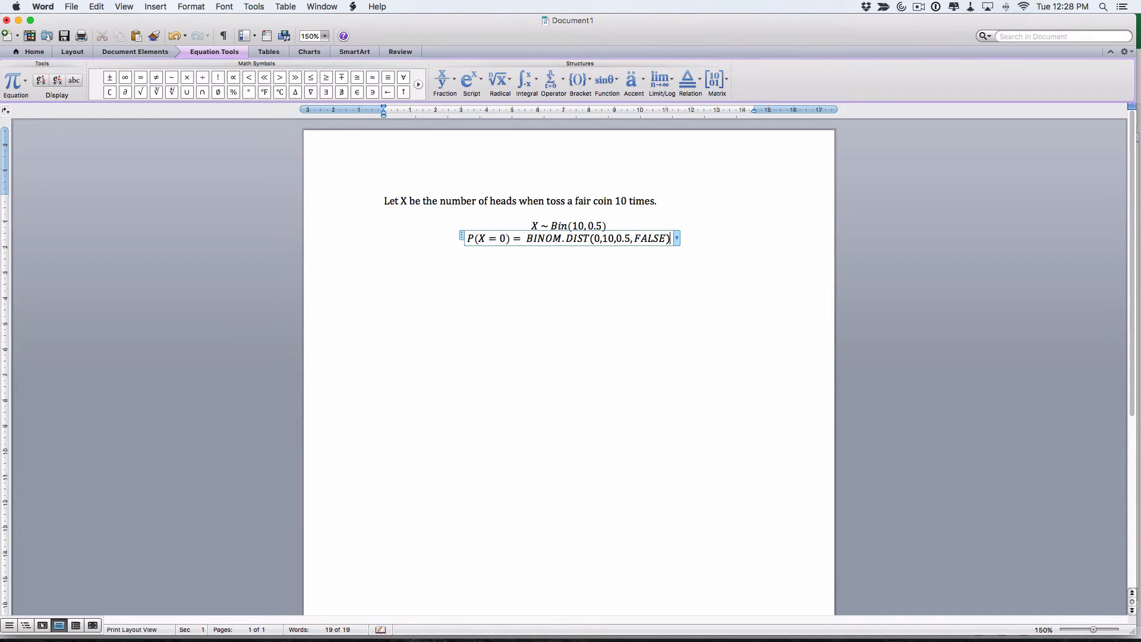
- Finish the P(X = 0) equation with "= 0.0010" and place the cursor on the line below it
{"action": "type", "text": "="}
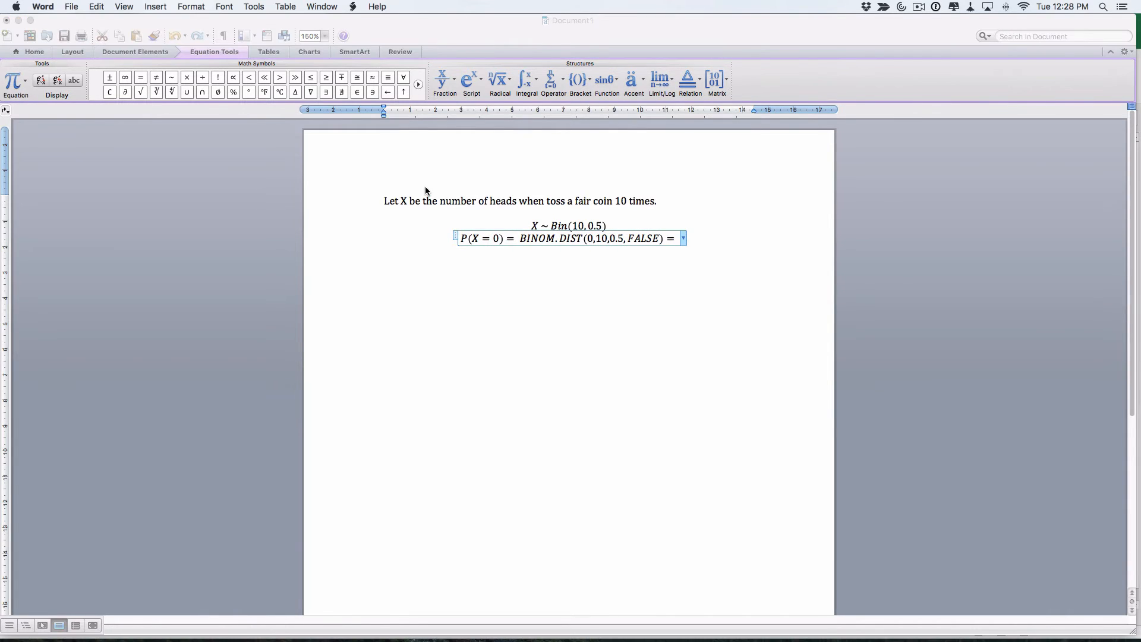
{"action": "key", "text": "alt+super+c"}
{"action": "key", "text": "Down"}
{"action": "key", "text": "Down"}
{"action": "key", "text": "Return"}
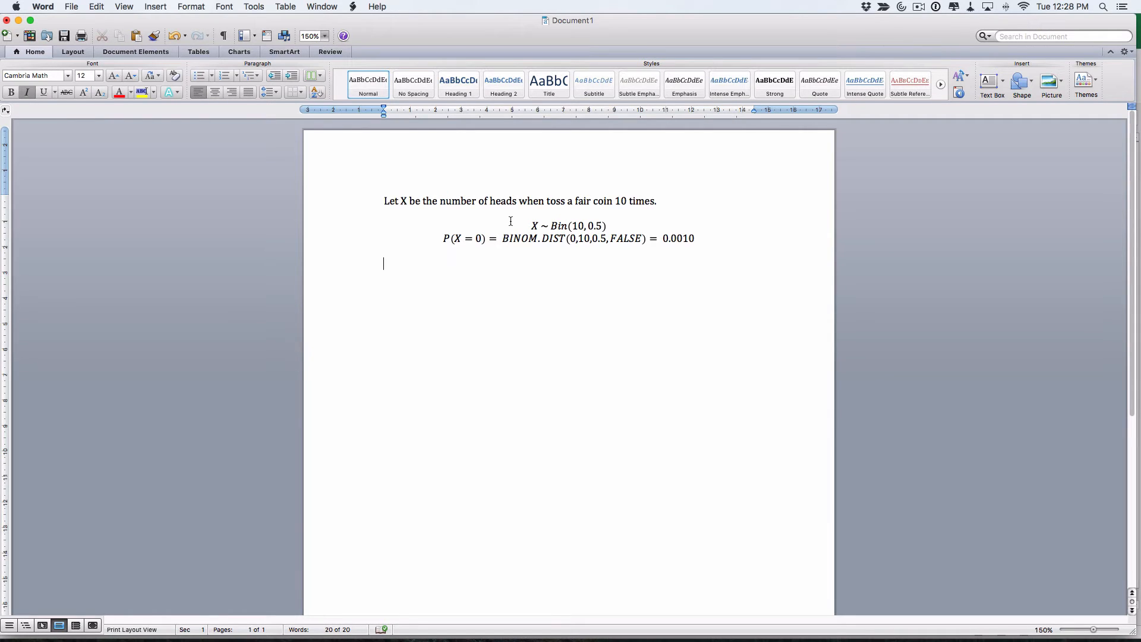
{"action": "left_click_drag", "start_coordinate": [443, 238], "coordinate": [644, 240]}
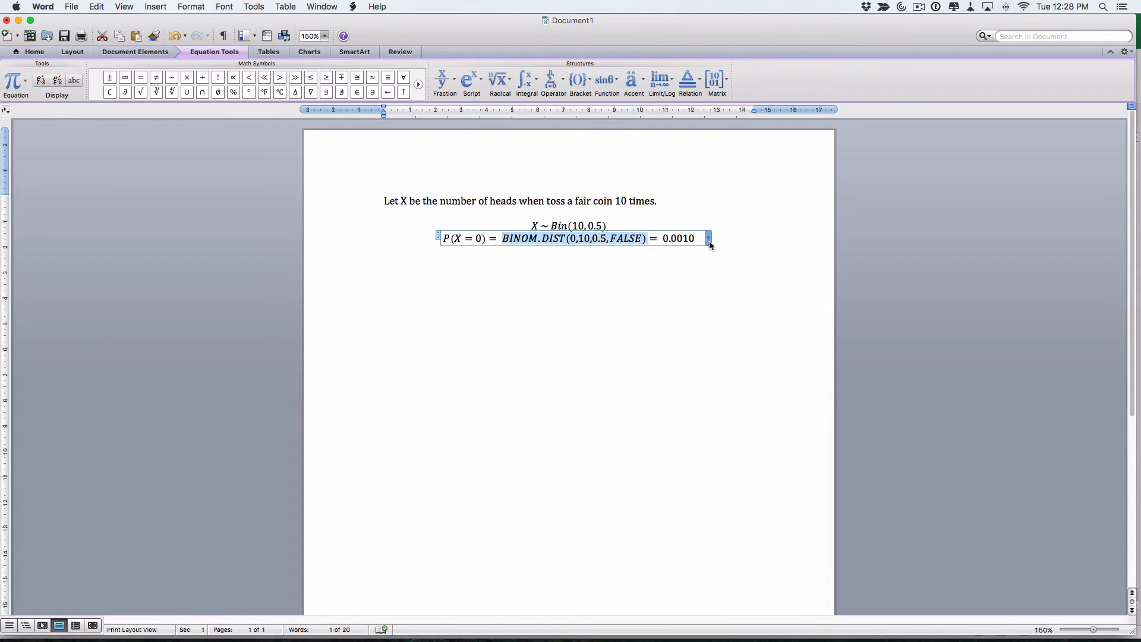
{"action": "left_click", "coordinate": [743, 254]}
- Consult the coin-toss question in Preview and start a new equation in Word with "P(X \leq", leaving blank space below the previous one
{"action": "key", "text": "super+Tab"}
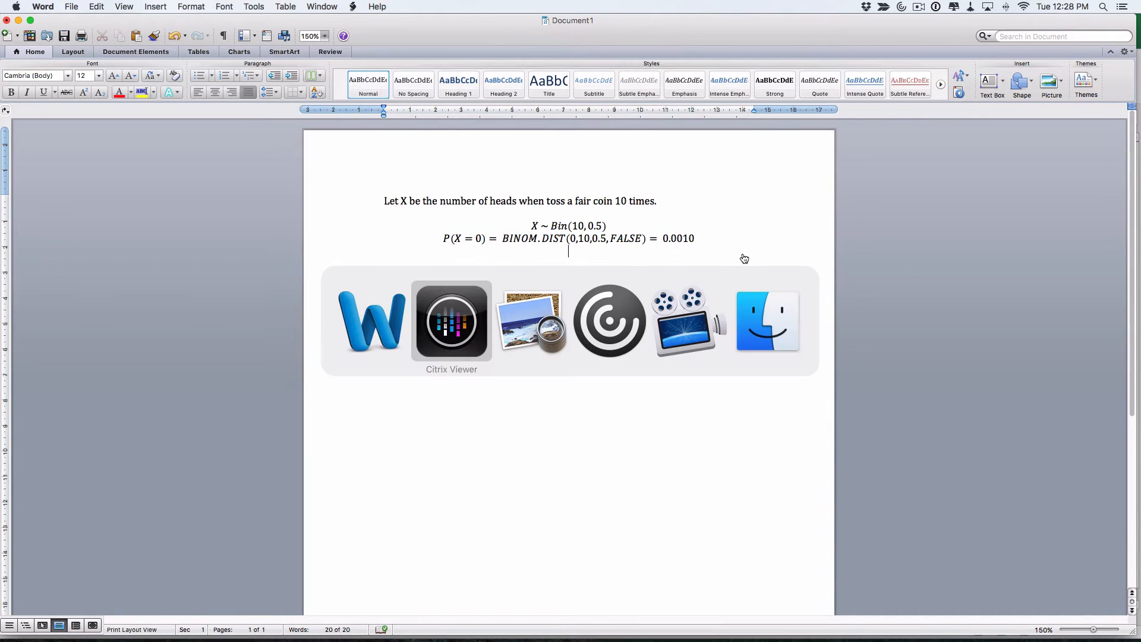
{"action": "key", "text": "super+Tab"}
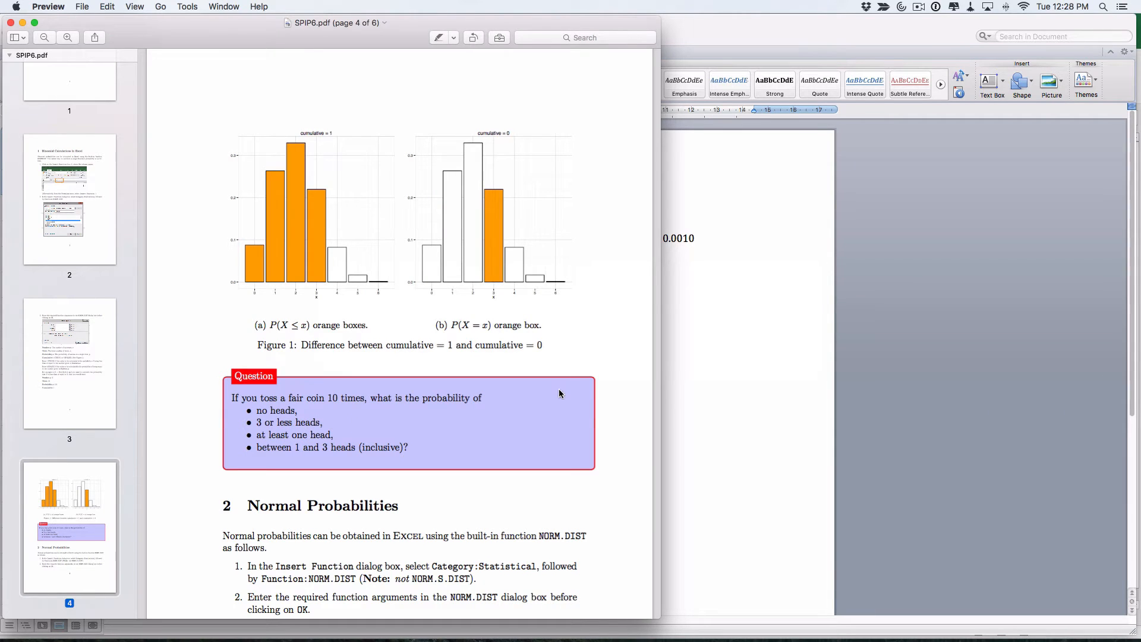
{"action": "left_click", "coordinate": [728, 349]}
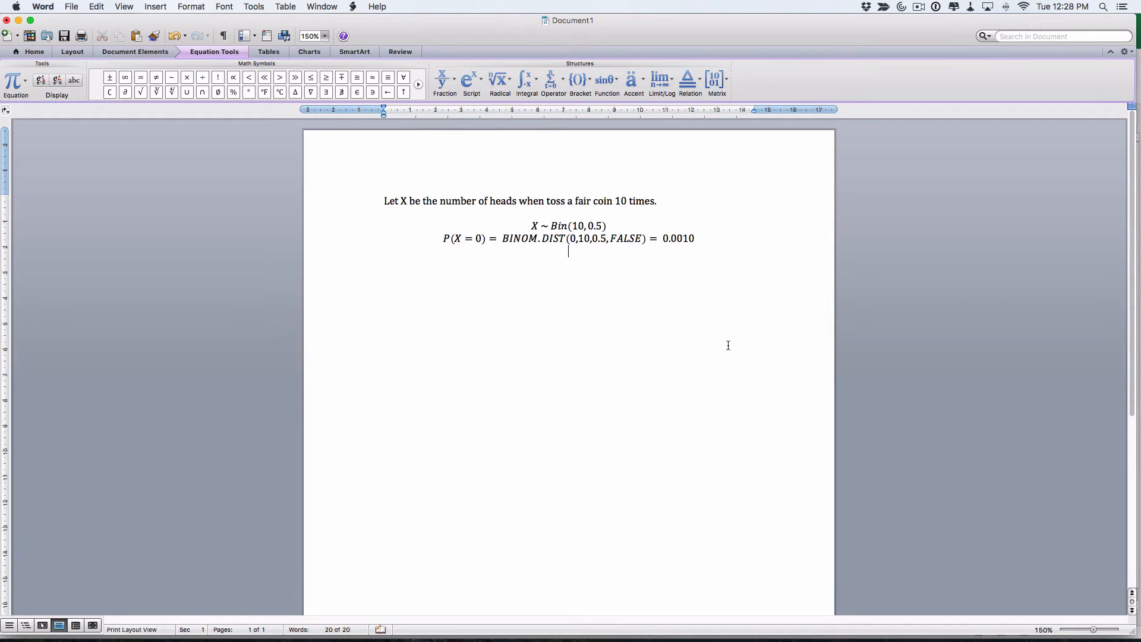
{"action": "key", "text": "Return"}
{"action": "key", "text": "Return"}
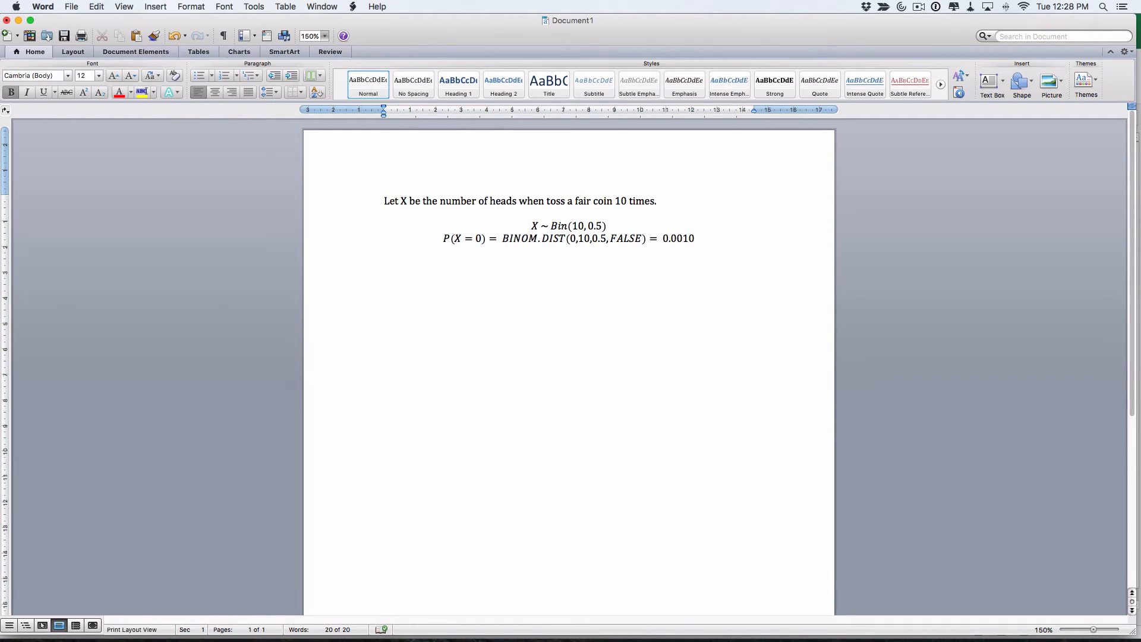
{"action": "key", "text": "ctrl+="}
{"action": "type", "text": "P(X"}
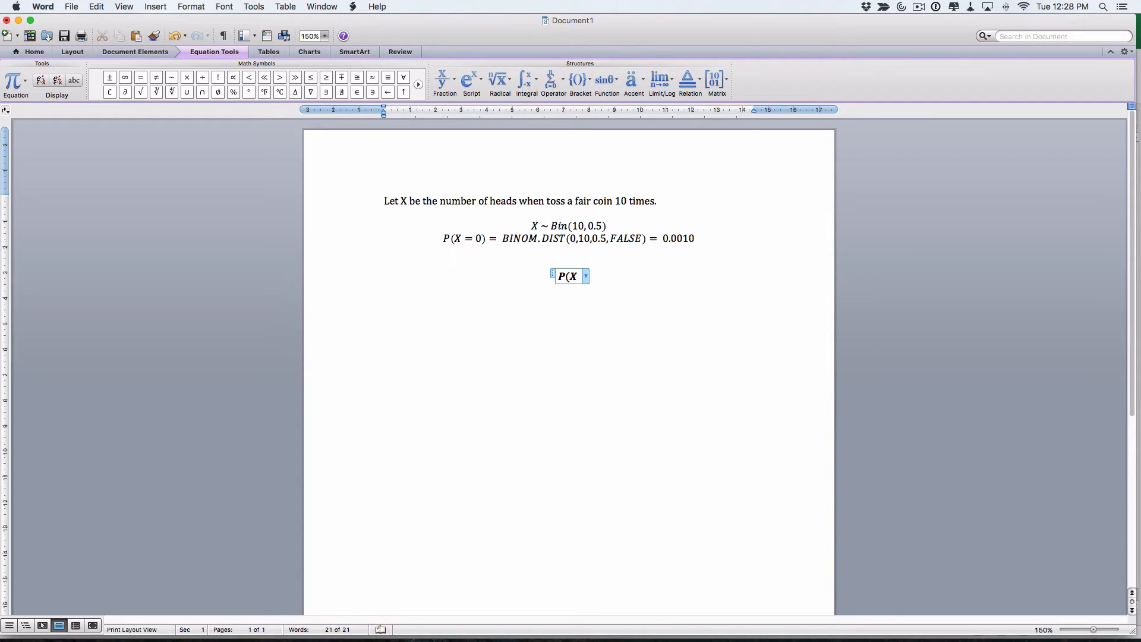
{"action": "type", "text": " \\leq"}
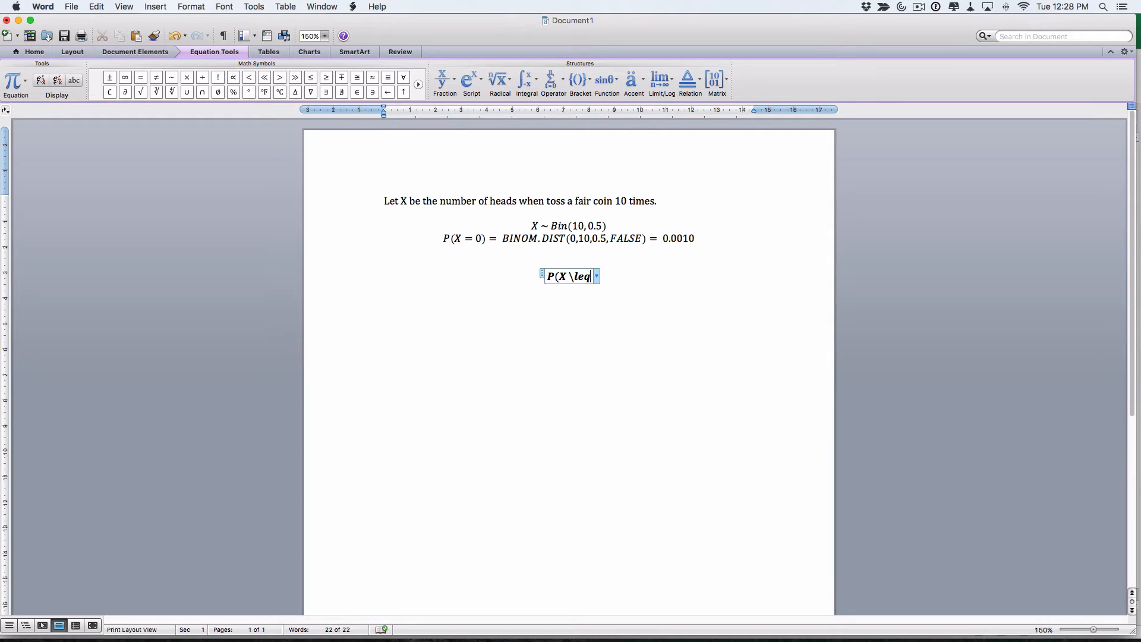
- Remove the bold formatting from the new equation and convert \leq into the ≤ symbol
{"action": "key", "text": "shift+Left"}
{"action": "key", "text": "shift+Left"}
{"action": "key", "text": "shift+Left"}
{"action": "key", "text": "shift+Left"}
{"action": "key", "text": "shift+Left"}
{"action": "key", "text": "shift+Left"}
{"action": "key", "text": "shift+Left"}
{"action": "key", "text": "shift+Left"}
{"action": "key", "text": "super+b"}
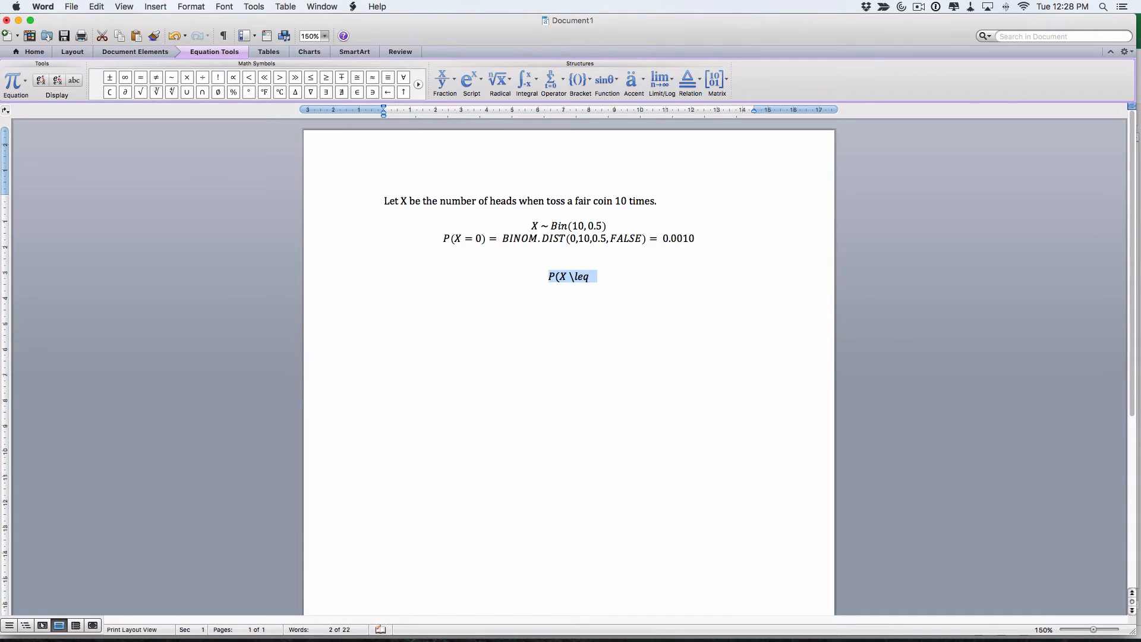
{"action": "left_click", "coordinate": [382, 285]}
{"action": "left_click", "coordinate": [590, 278]}
{"action": "key", "text": "space"}
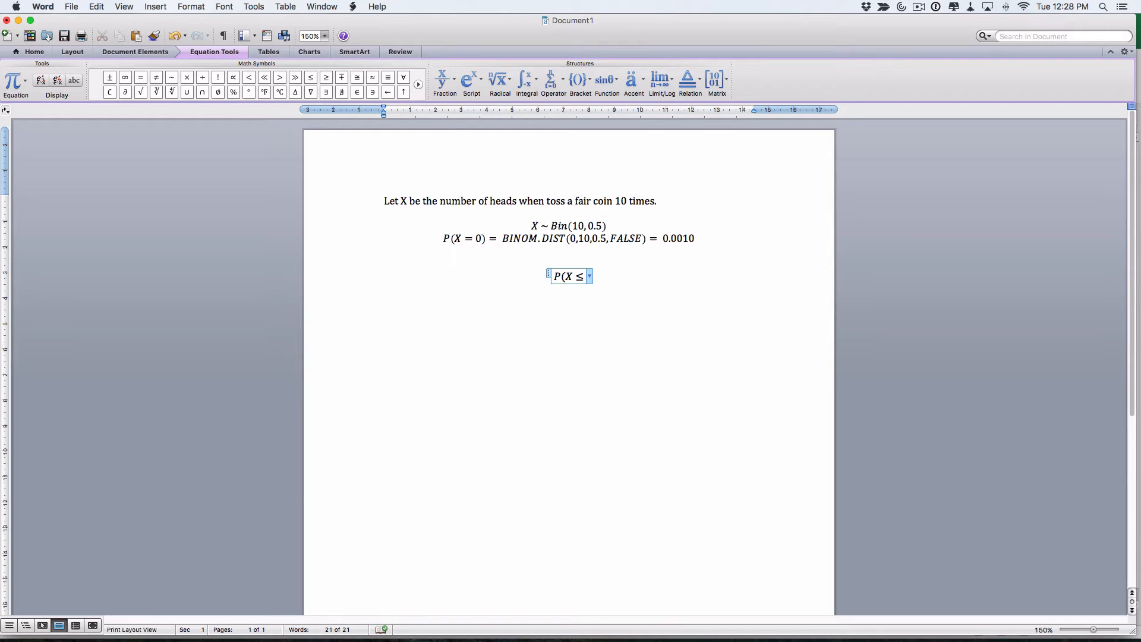
- Check the coin-toss question in Preview and extend Word's equation to P(X ≤ 3) = P(X = 0) + P(X = 1) + P(X = 2) + P(X = 3)
{"action": "key", "text": "super+Tab"}
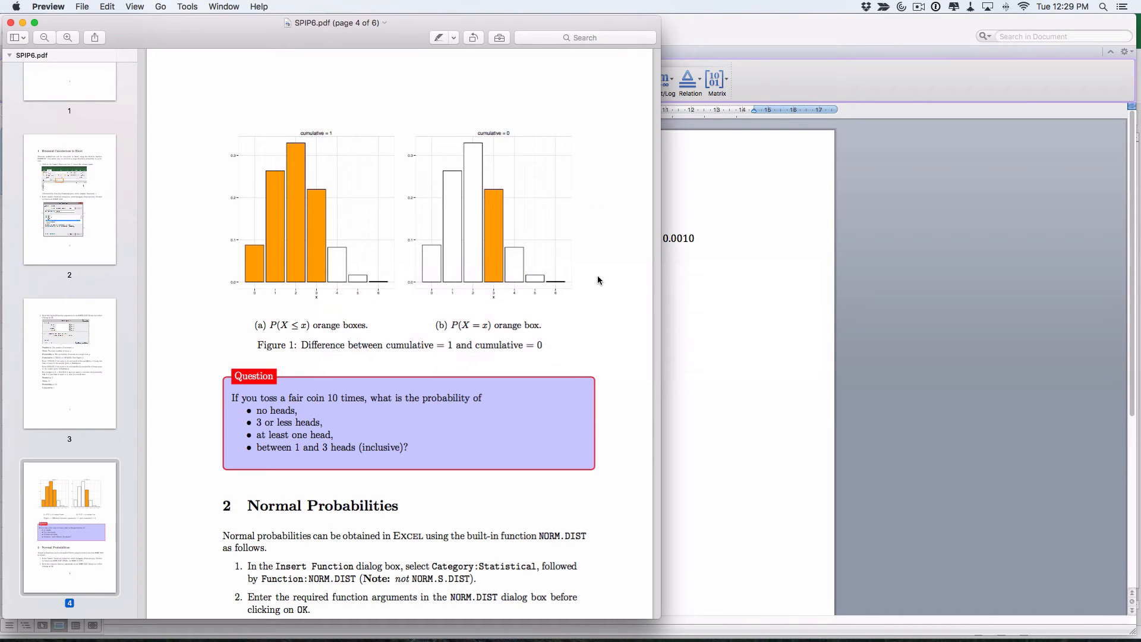
{"action": "key", "text": "super+Tab"}
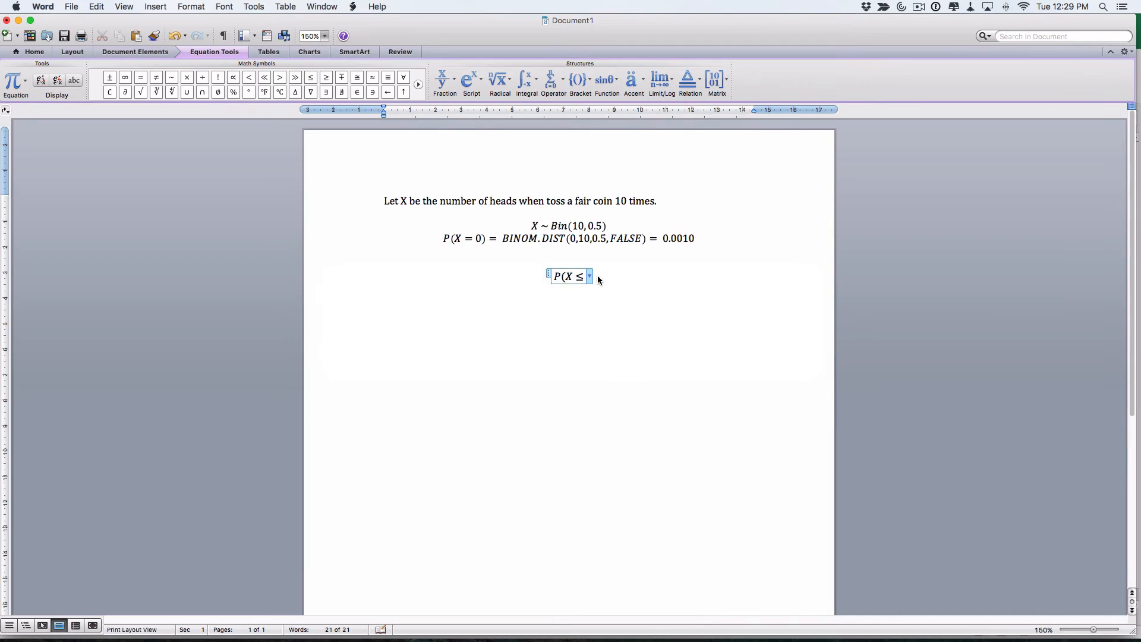
{"action": "type", "text": "3) = P(X = 0) + P(X = 1) + P(X = "}
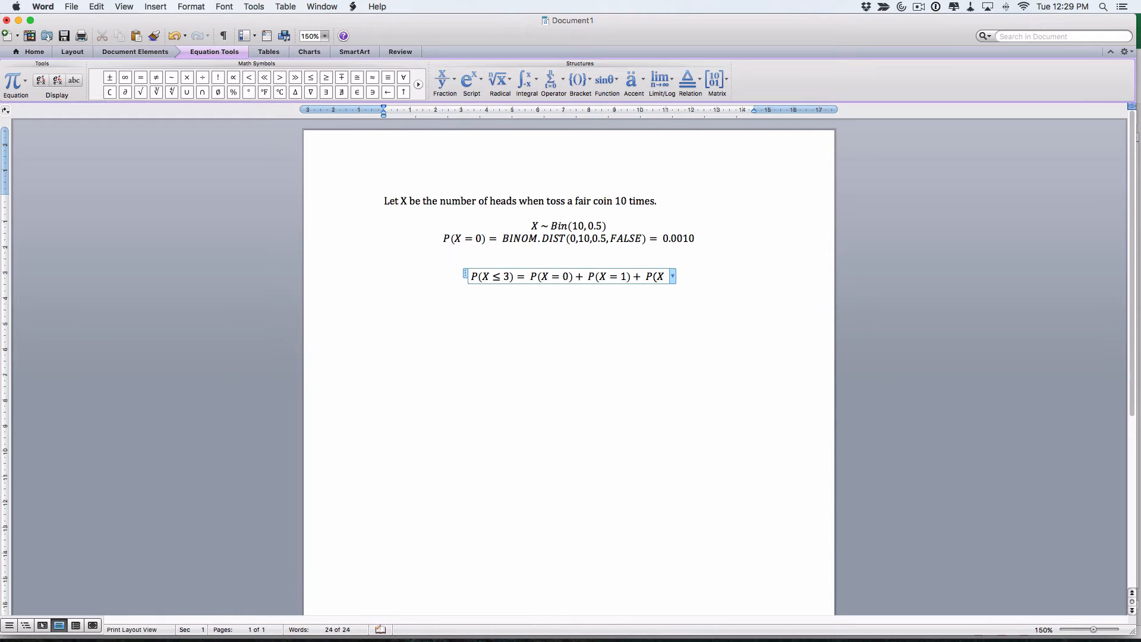
{"action": "type", "text": "2"}
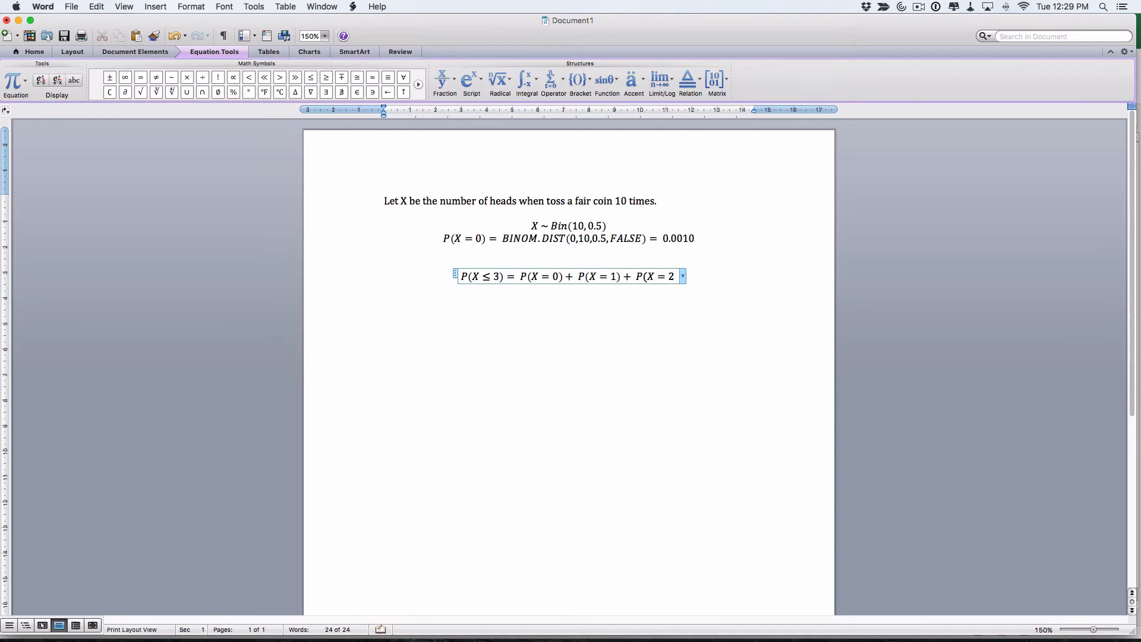
{"action": "type", "text": "( +"}
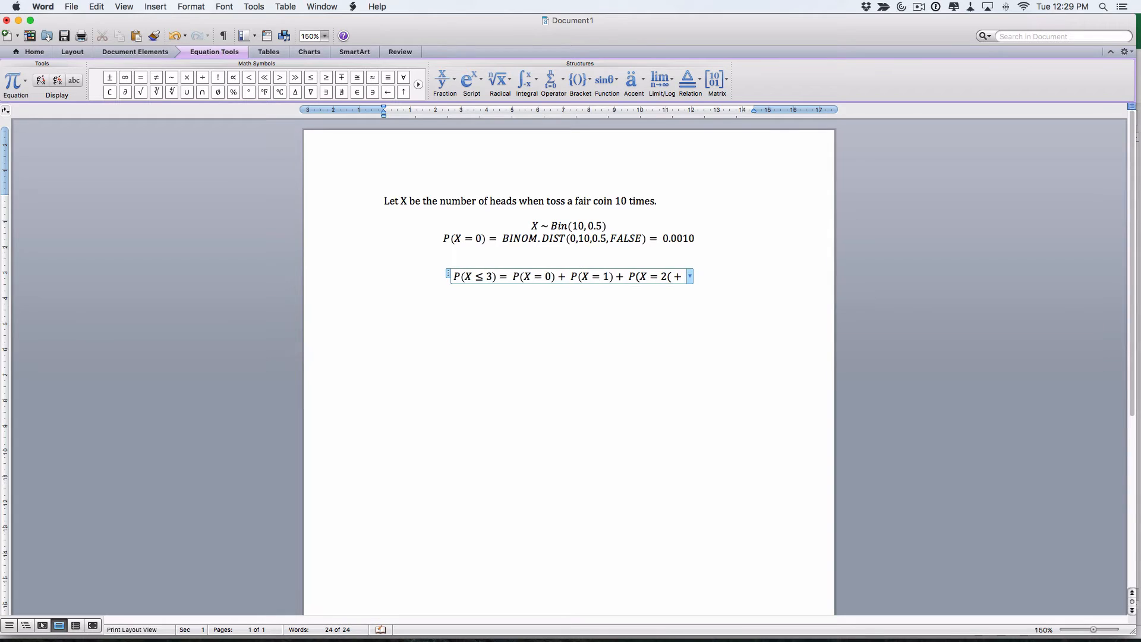
{"action": "type", "text": "P(X ="}
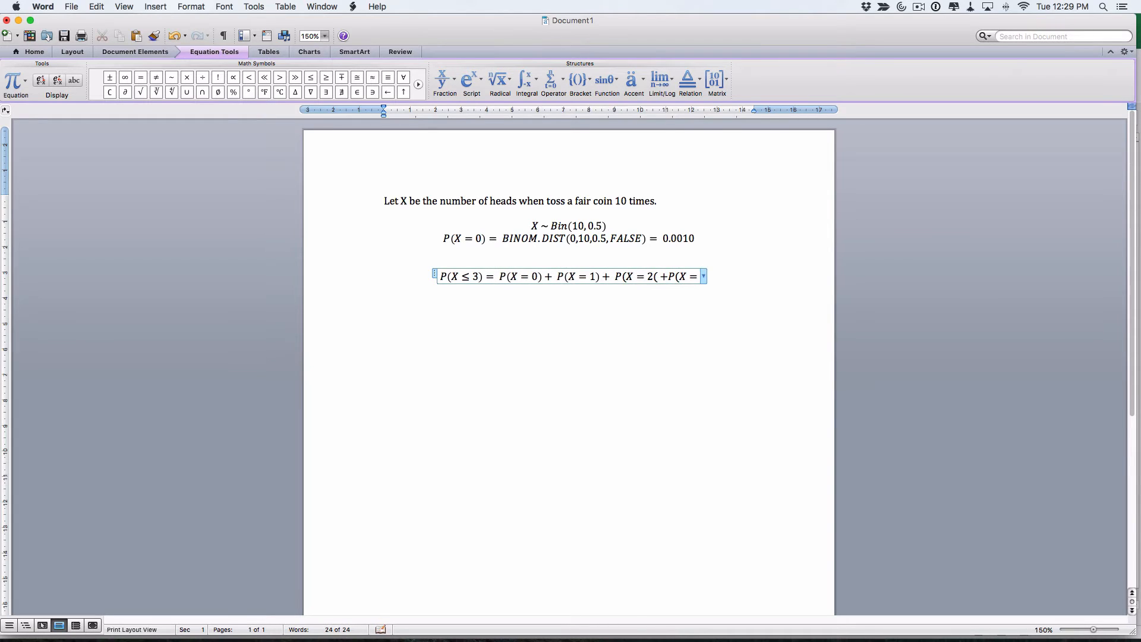
{"action": "type", "text": " 3)"}
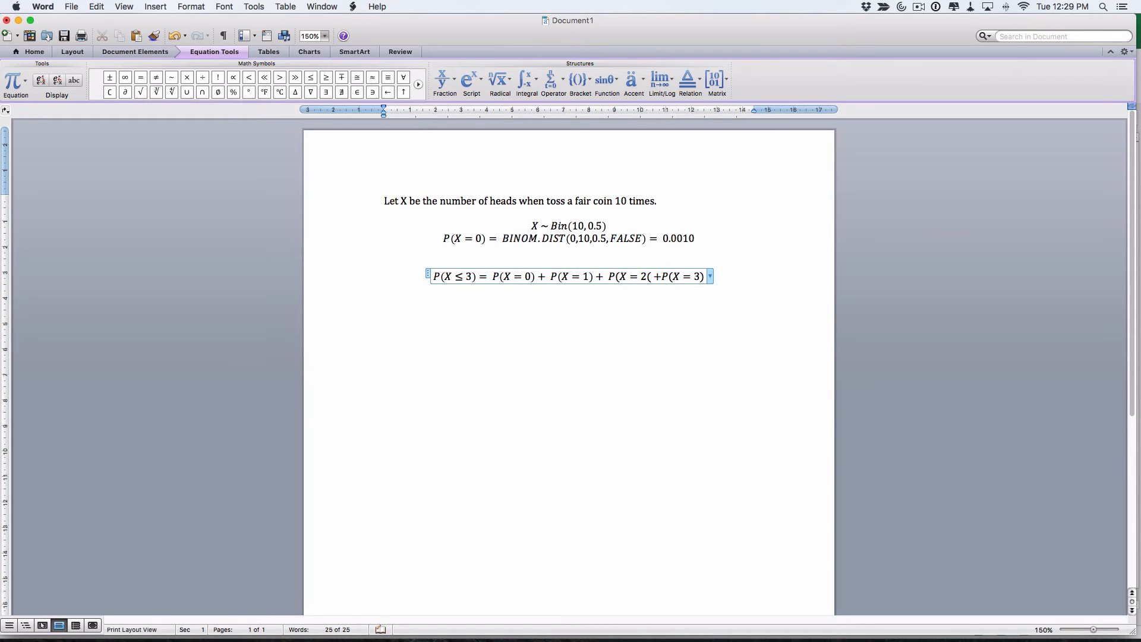
{"action": "left_click", "coordinate": [654, 276]}
{"action": "type", "text": ")"}
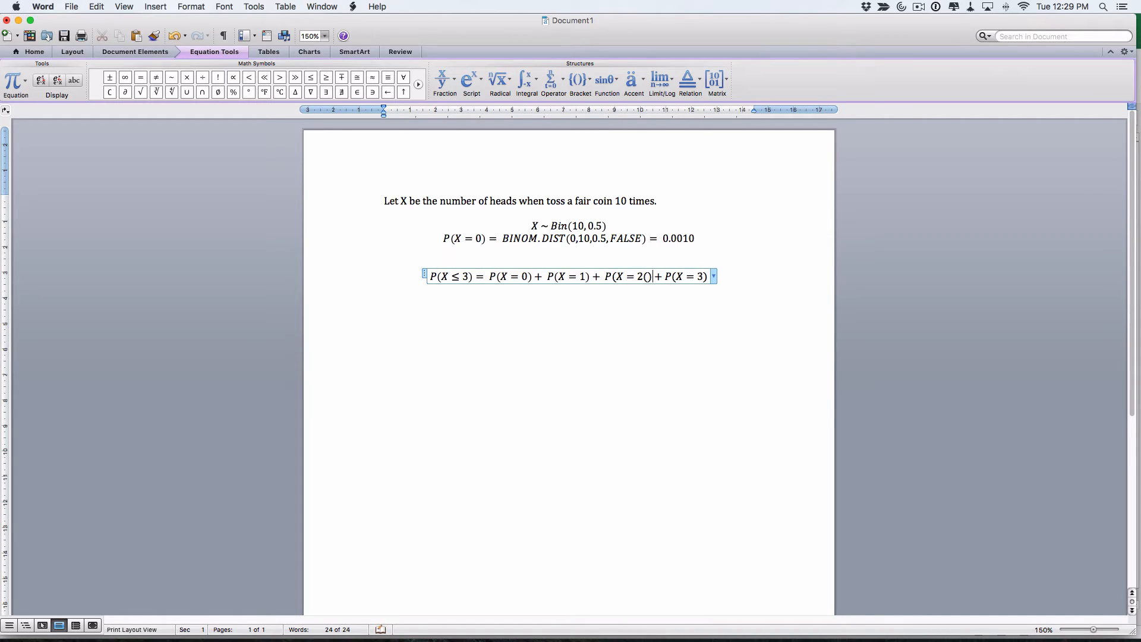
{"action": "key", "text": "Left"}
{"action": "key", "text": "BackSpace"}
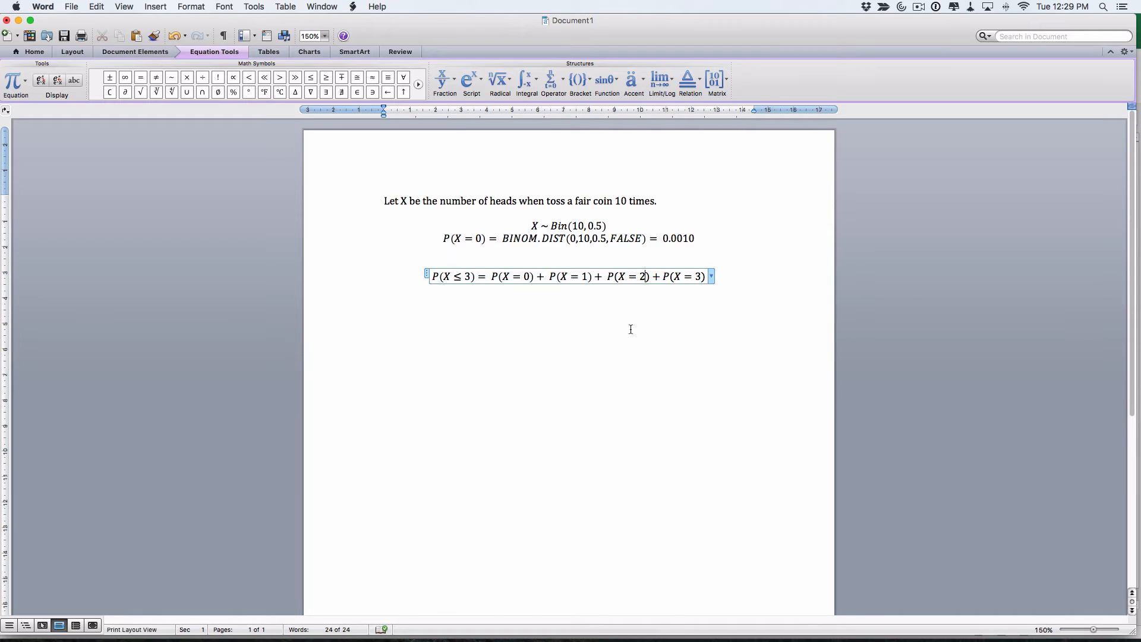
- Switch to Excel, discard the pending edit of cell A1's formula and select cell A2
{"action": "key", "text": "super+Tab"}
{"action": "key", "text": "super+Tab"}
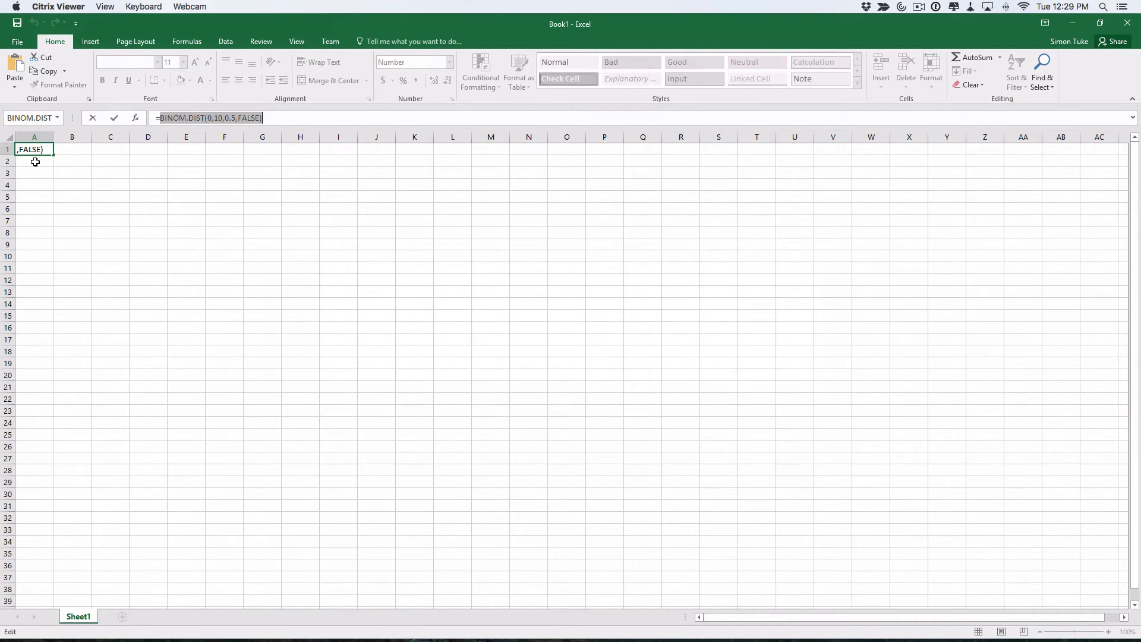
{"action": "left_click", "coordinate": [35, 162]}
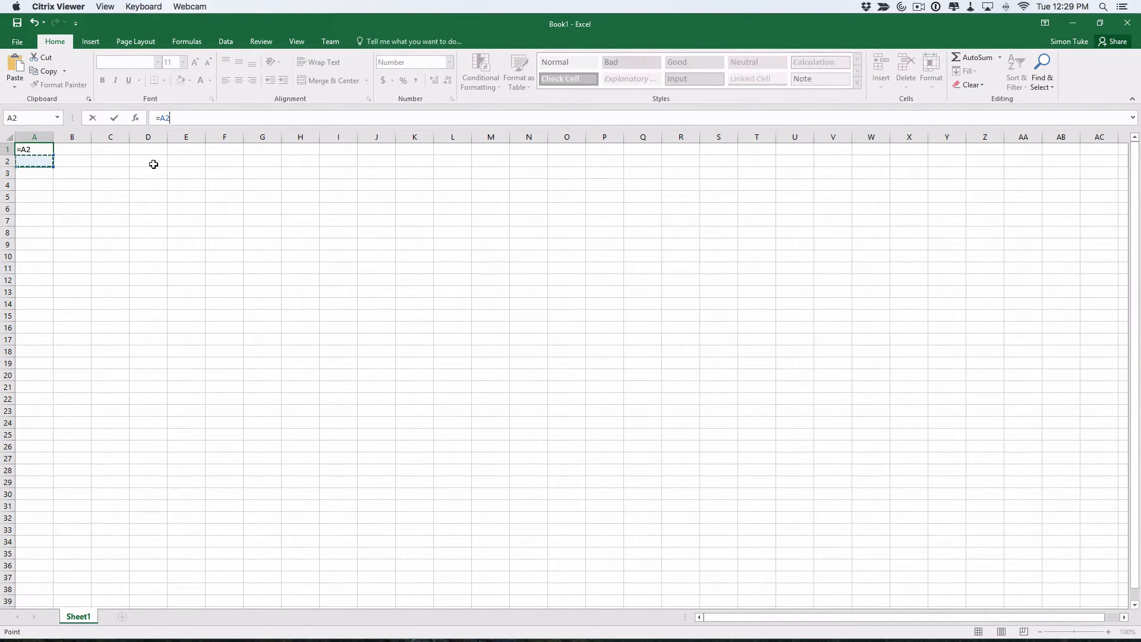
{"action": "key", "text": "Escape"}
{"action": "left_click", "coordinate": [35, 161]}
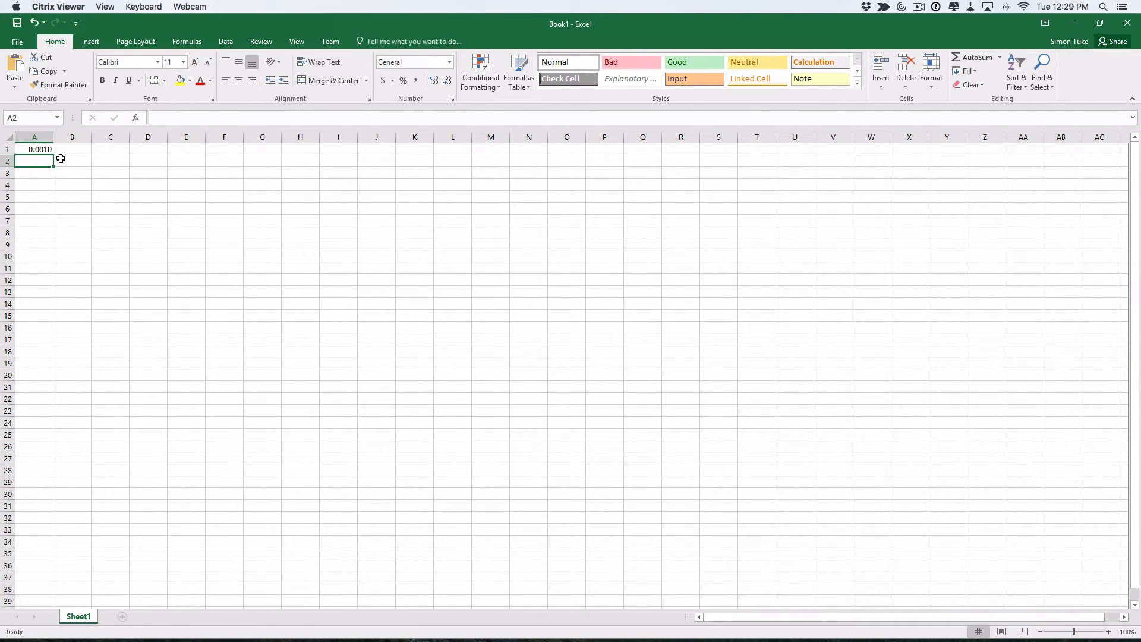
- Insert the BINOM.DIST function from the Statistical category into cell A2
{"action": "left_click", "coordinate": [138, 115]}
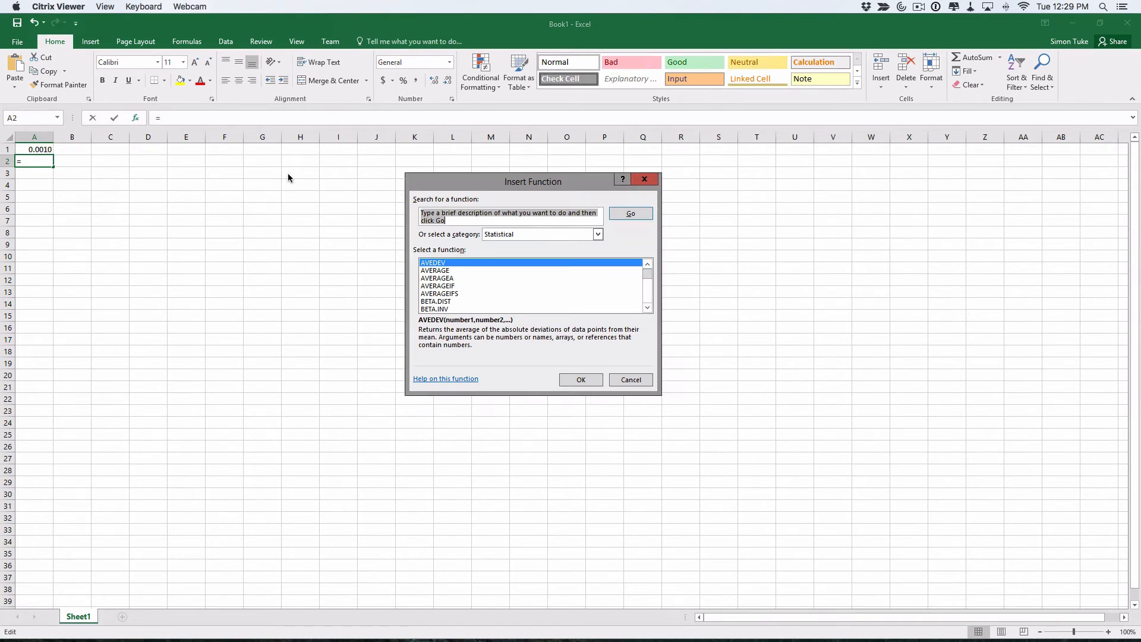
{"action": "scroll", "coordinate": [469, 285], "scroll_direction": "down", "scroll_amount": 2}
{"action": "scroll", "coordinate": [464, 291], "scroll_direction": "up", "scroll_amount": 2}
{"action": "scroll", "coordinate": [459, 295], "scroll_direction": "down", "scroll_amount": 2}
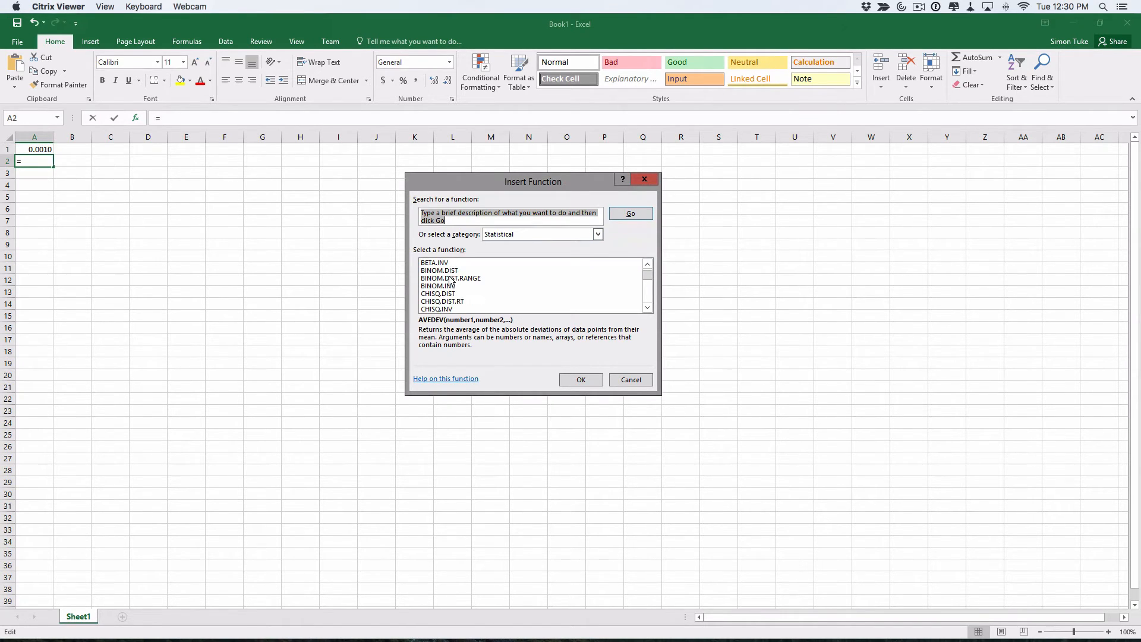
{"action": "left_click", "coordinate": [450, 271]}
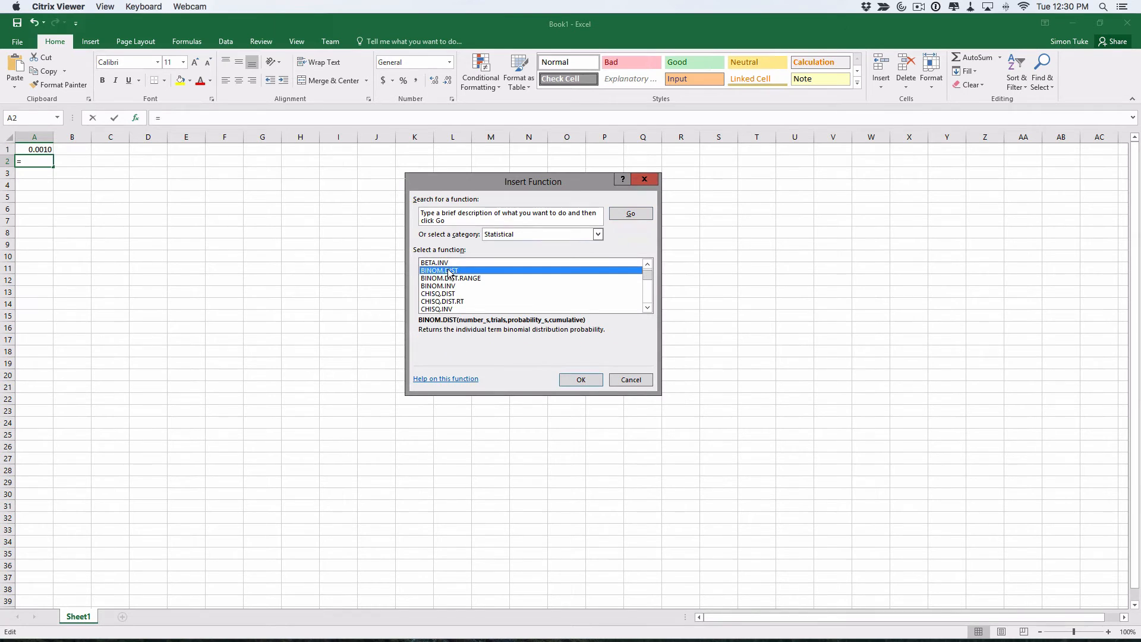
{"action": "left_click", "coordinate": [581, 381]}
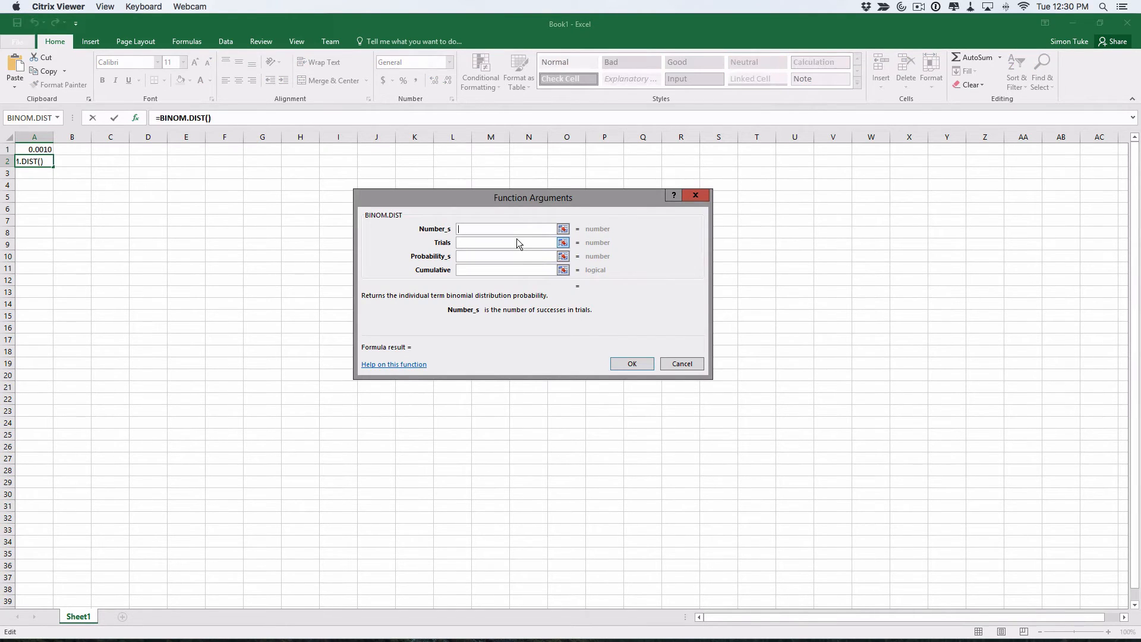
- Set the BINOM.DIST arguments Number_s to 3, Trials to 10 and Probability_s to 0.5
{"action": "type", "text": "3"}
{"action": "left_click", "coordinate": [515, 239]}
{"action": "type", "text": "10"}
{"action": "key", "text": "Tab"}
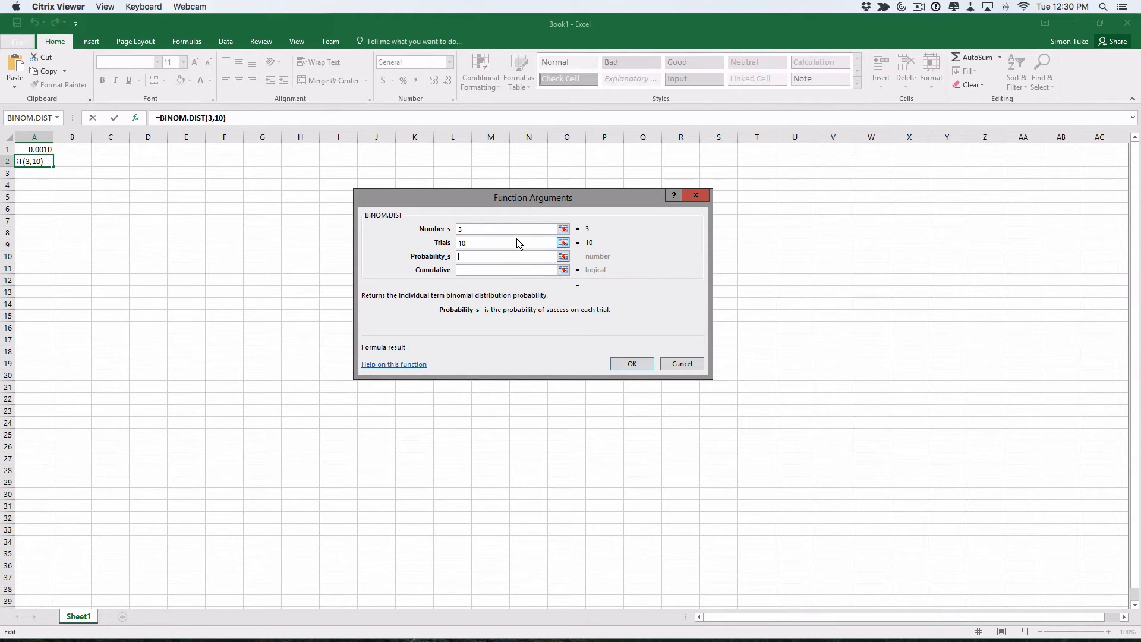
{"action": "type", "text": "0.5"}
{"action": "key", "text": "Tab"}
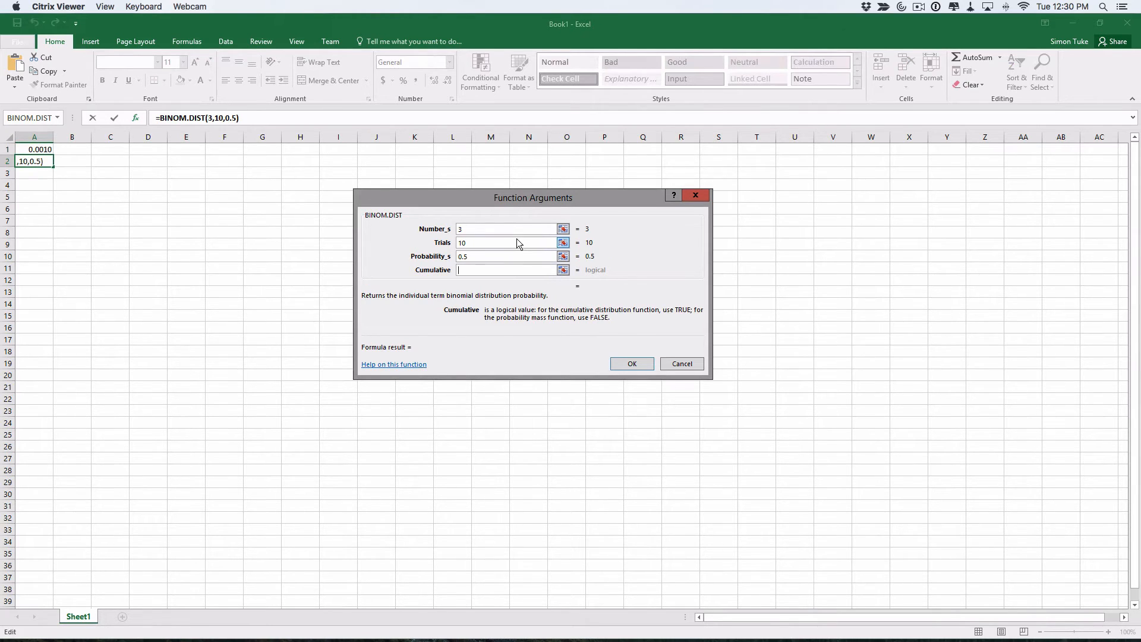
- Check the cumulative figure in Preview, set Excel's Cumulative argument to TRUE and accept the function
{"action": "key", "text": "super+Tab"}
{"action": "key", "text": "super+Tab"}
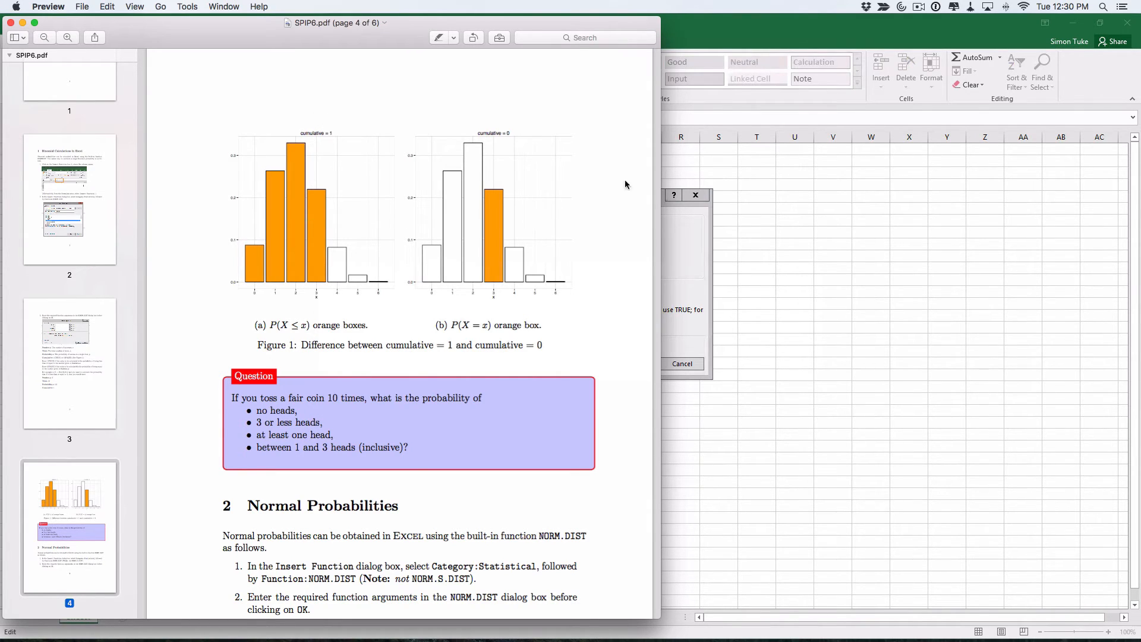
{"action": "left_click", "coordinate": [703, 241]}
{"action": "type", "text": "TRUE"}
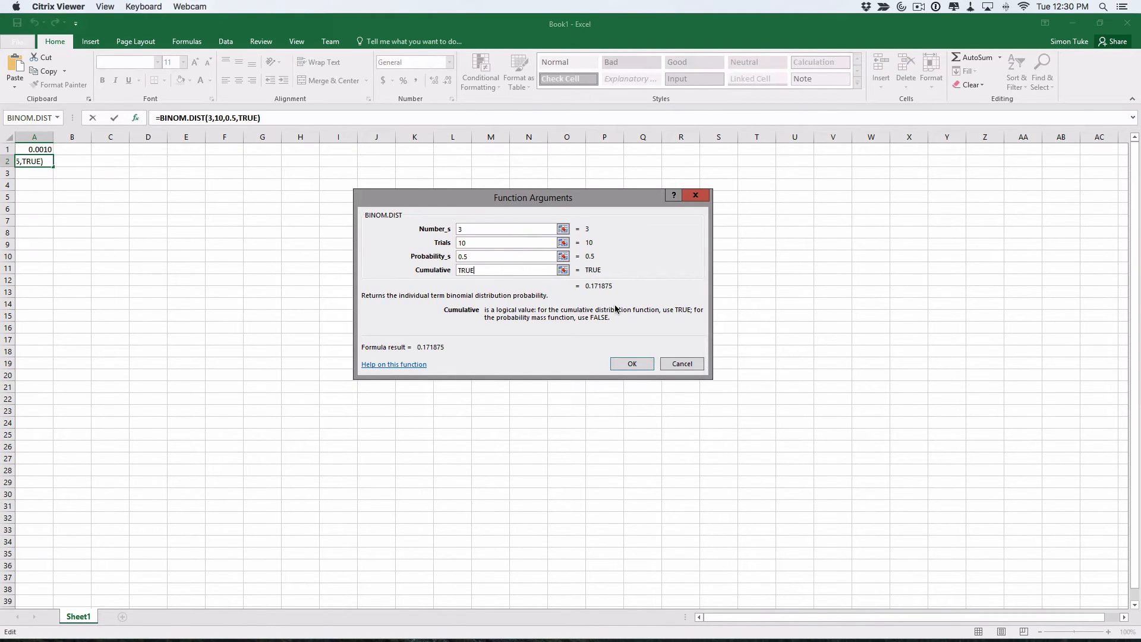
{"action": "left_click", "coordinate": [632, 364]}
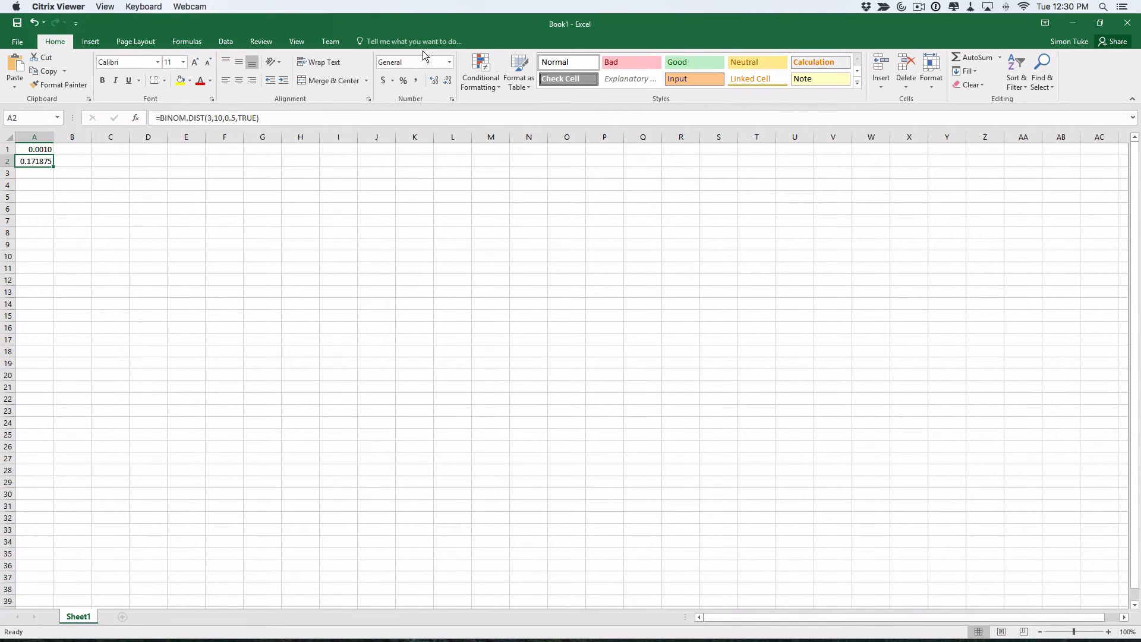
- Reduce cell A2 to four decimal places and copy its formula text and its value separately to the clipboard
{"action": "left_click", "coordinate": [446, 82]}
{"action": "left_click", "coordinate": [446, 82]}
{"action": "left_click_drag", "start_coordinate": [260, 118], "coordinate": [148, 106]}
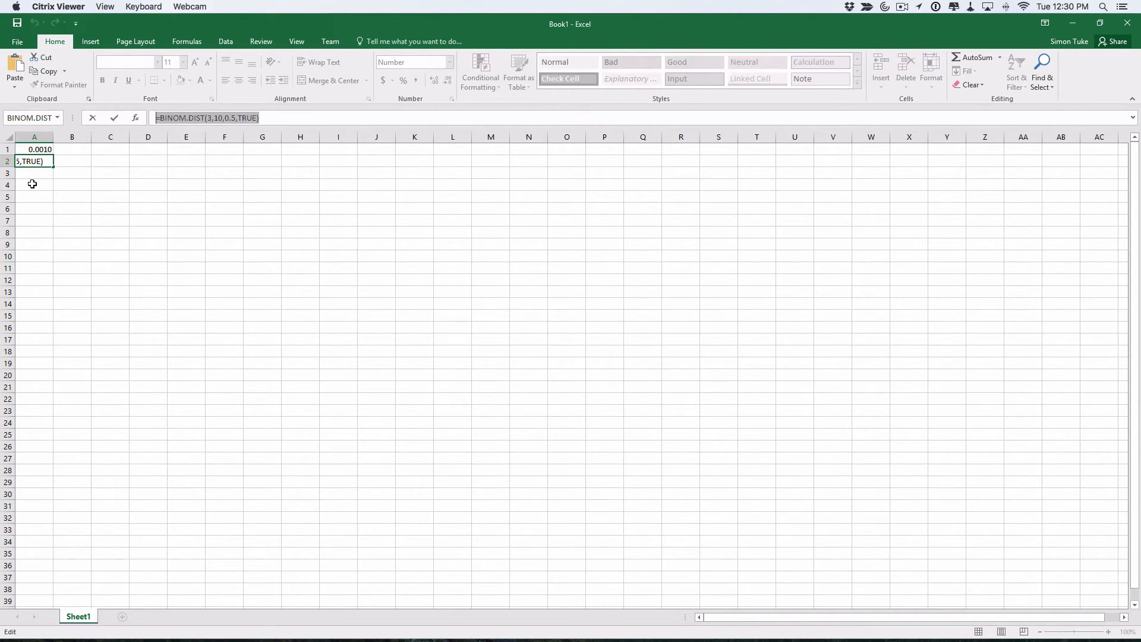
{"action": "key", "text": "Return"}
{"action": "left_click", "coordinate": [37, 162]}
{"action": "key", "text": "ctrl+c"}
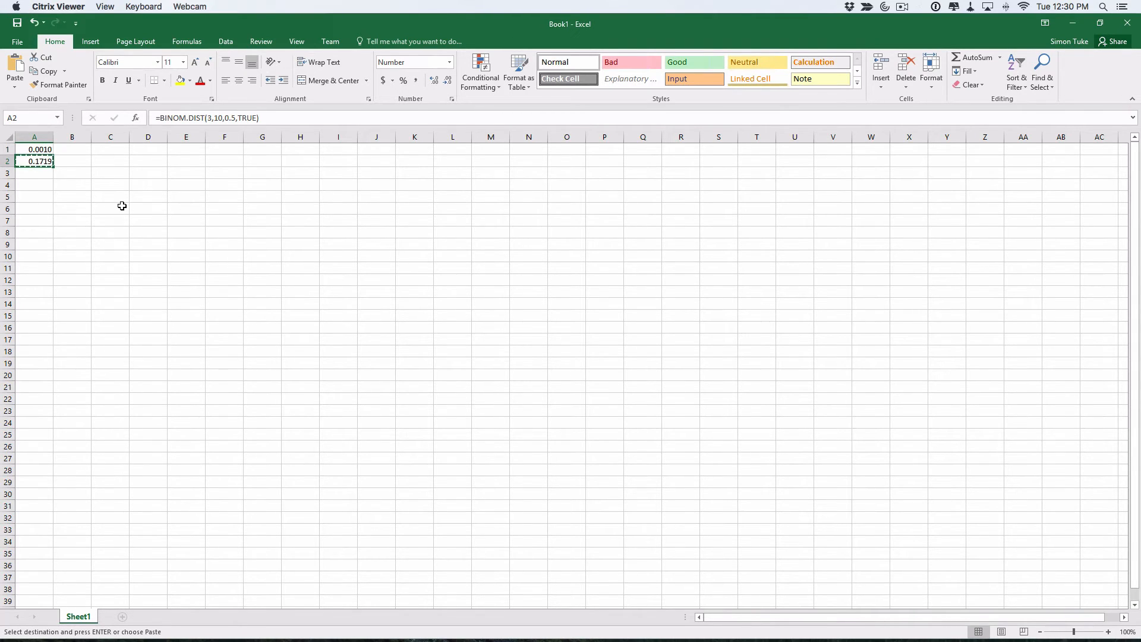
{"action": "left_click", "coordinate": [122, 207]}
- Add =BINOM.DIST(3,10,0.5,TRUE) from the clipboard history to the end of Word's P(X ≤ 3) equation, keeping only one equals sign
{"action": "key", "text": "super+Tab"}
{"action": "key", "text": "super+Tab"}
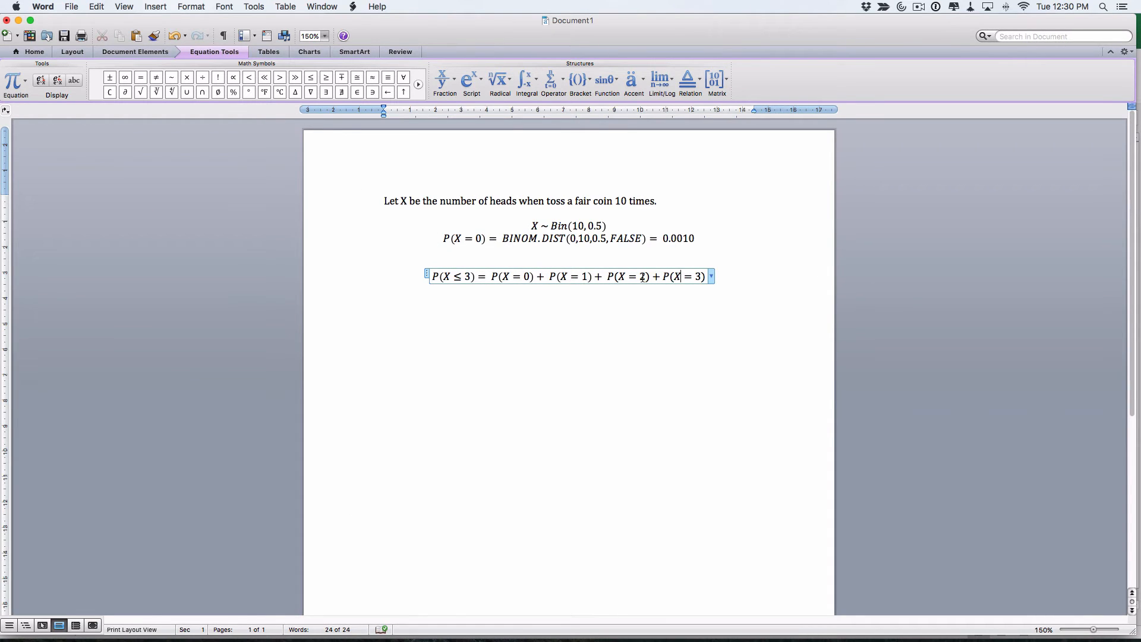
{"action": "type", "text": "="}
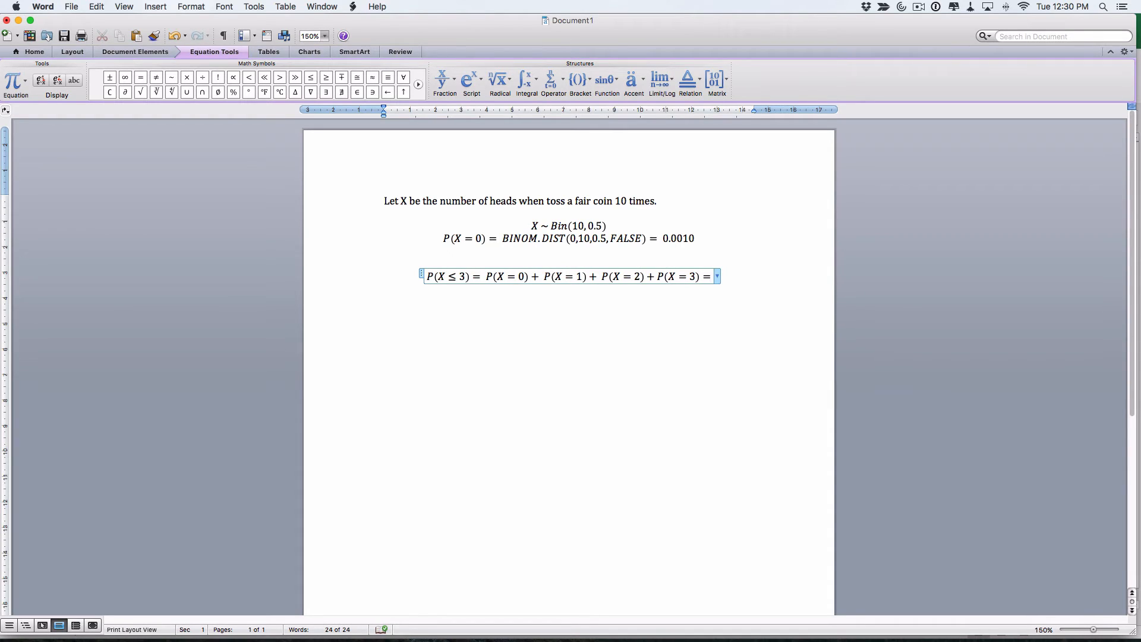
{"action": "key", "text": "super+alt+c"}
{"action": "key", "text": "Down"}
{"action": "key", "text": "Down"}
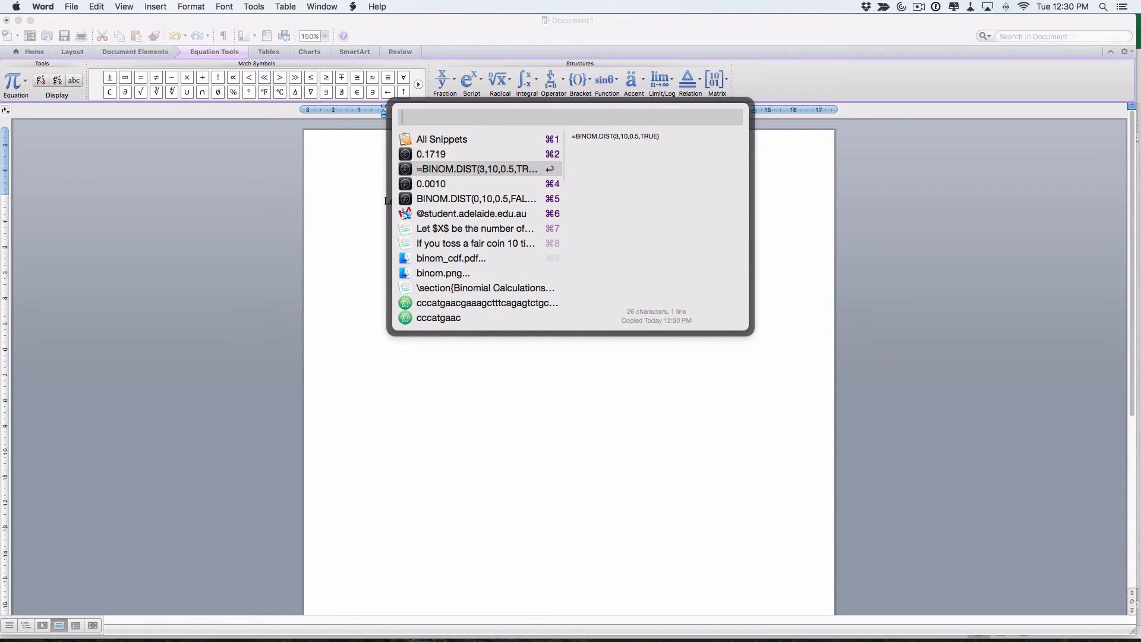
{"action": "key", "text": "Return"}
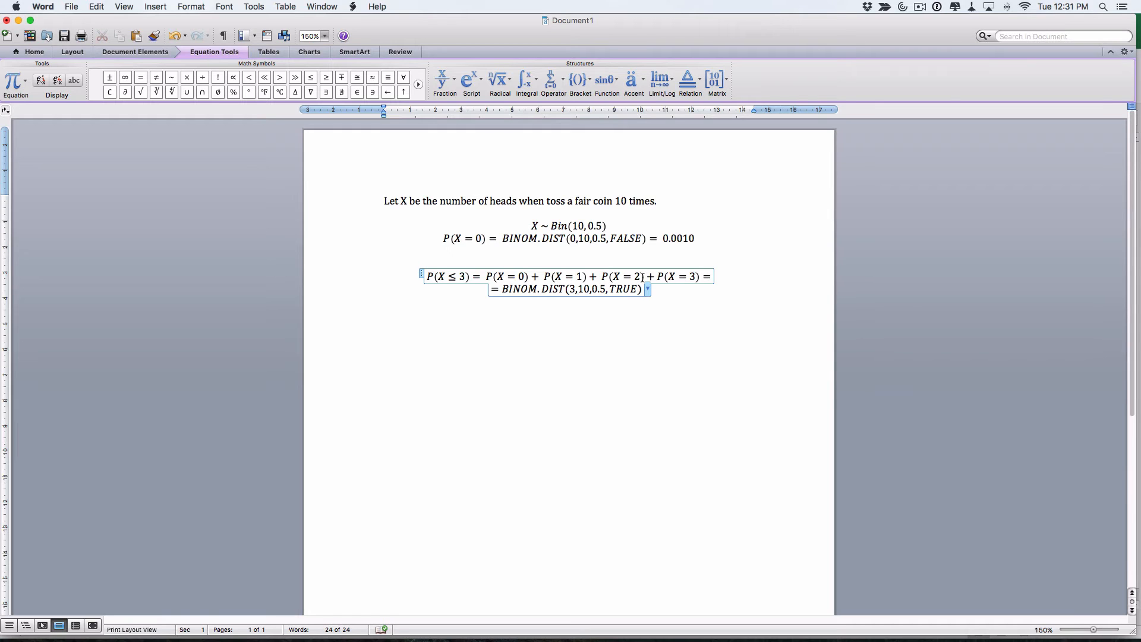
{"action": "key", "text": "BackSpace"}
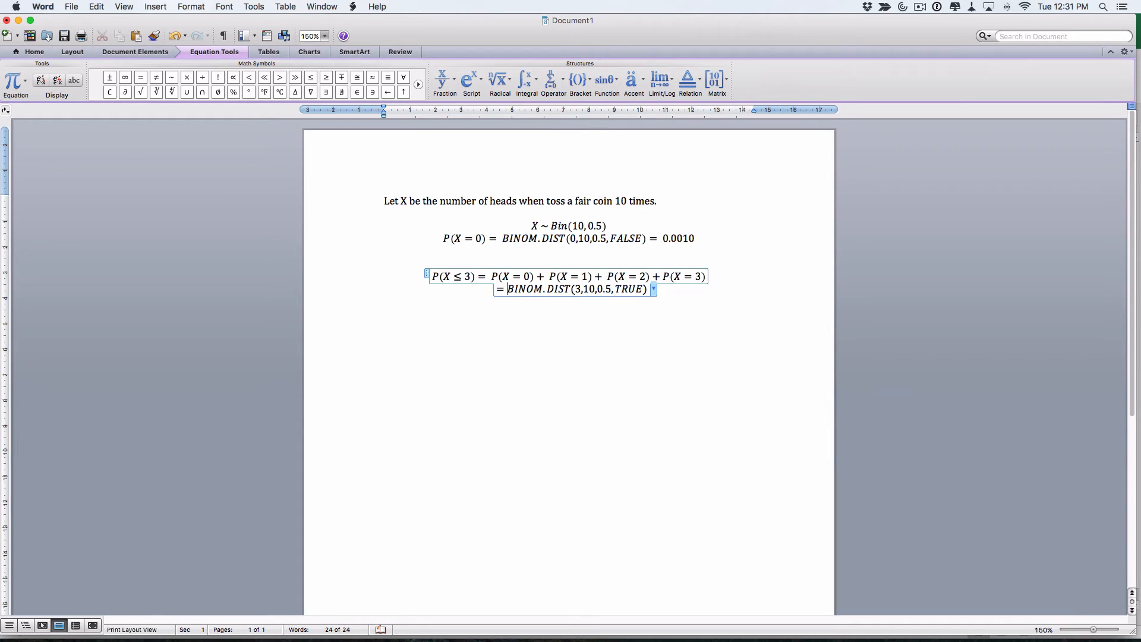
- Finish the P(X ≤ 3) equation with "=" and the copied value 0.1719 from the clipboard history
{"action": "key", "text": "Right"}
{"action": "type", "text": "="}
{"action": "key", "text": "alt+super+c"}
{"action": "key", "text": "Down"}
{"action": "key", "text": "Down"}
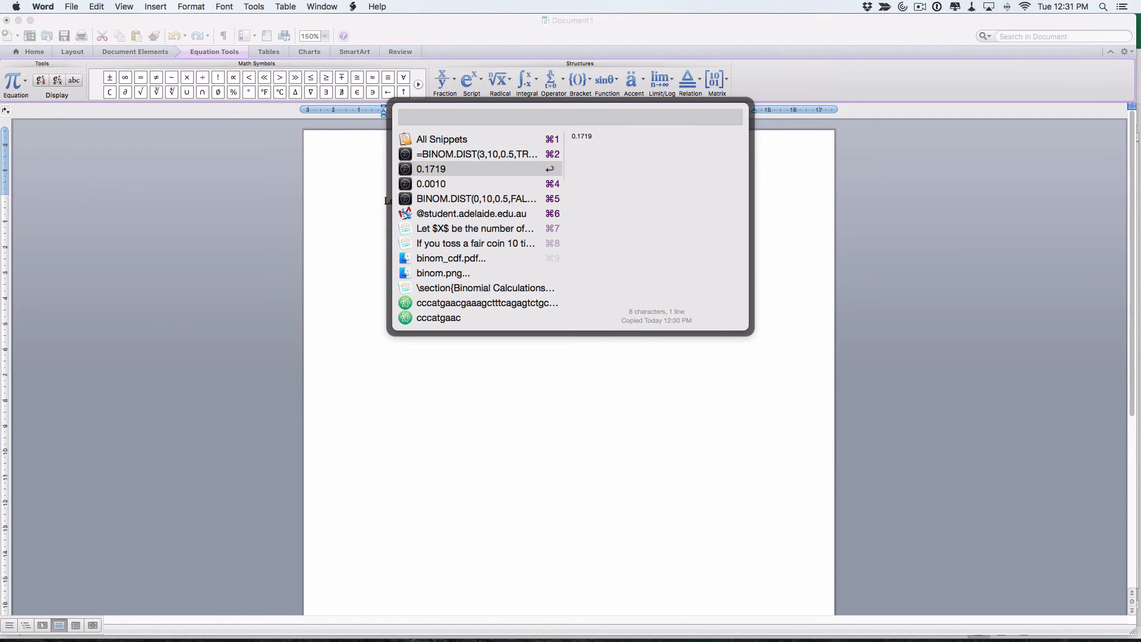
{"action": "key", "text": "Return"}
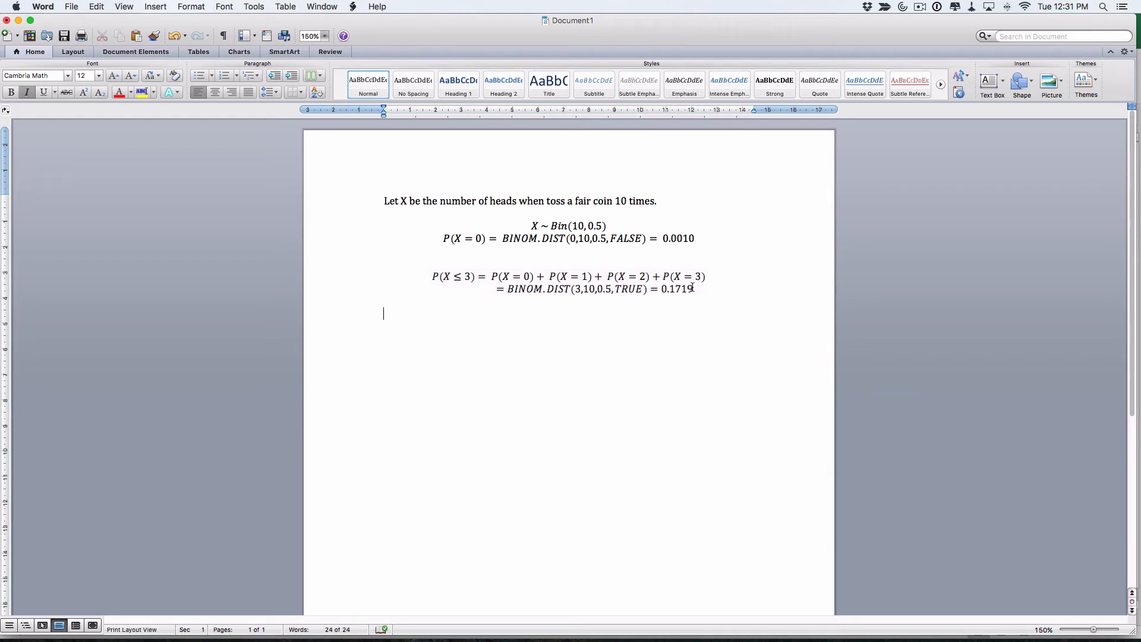
- Consult the next part of the coin-toss question in Preview and insert a new empty equation below P(X ≤ 3) in Word
{"action": "key", "text": "super+Tab"}
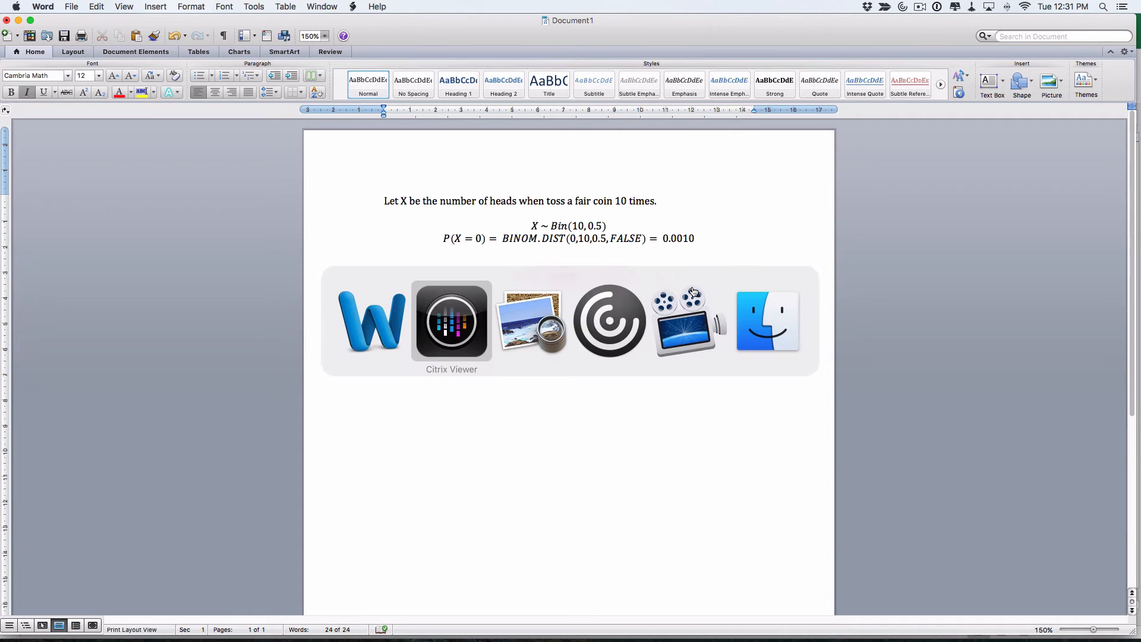
{"action": "key", "text": "super+Tab"}
{"action": "key", "text": "Tab"}
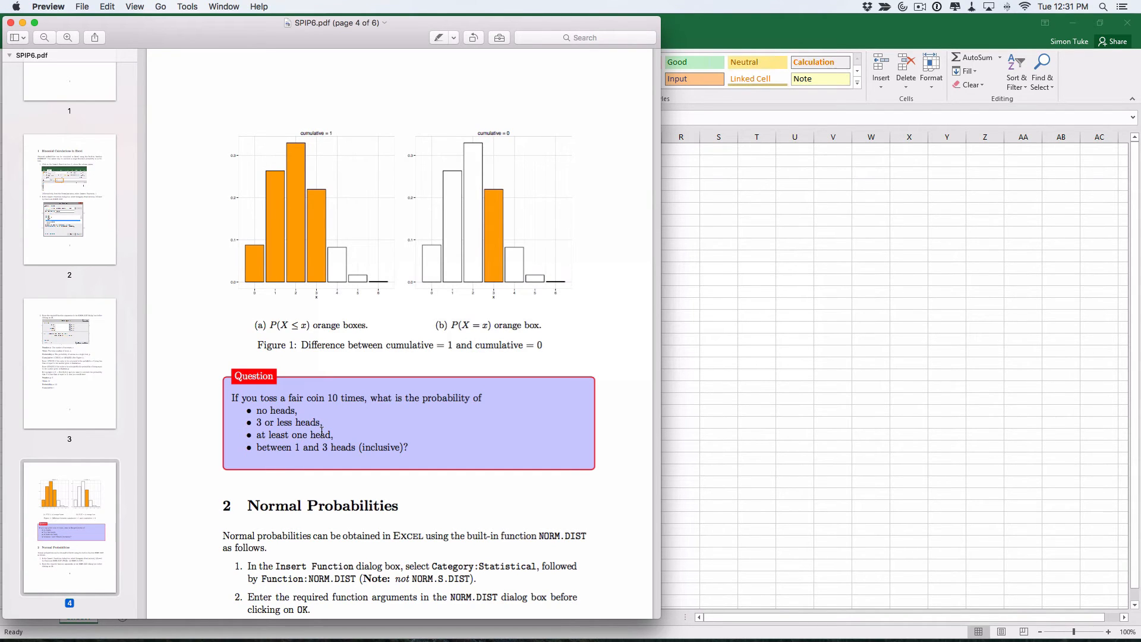
{"action": "key", "text": "super+Tab"}
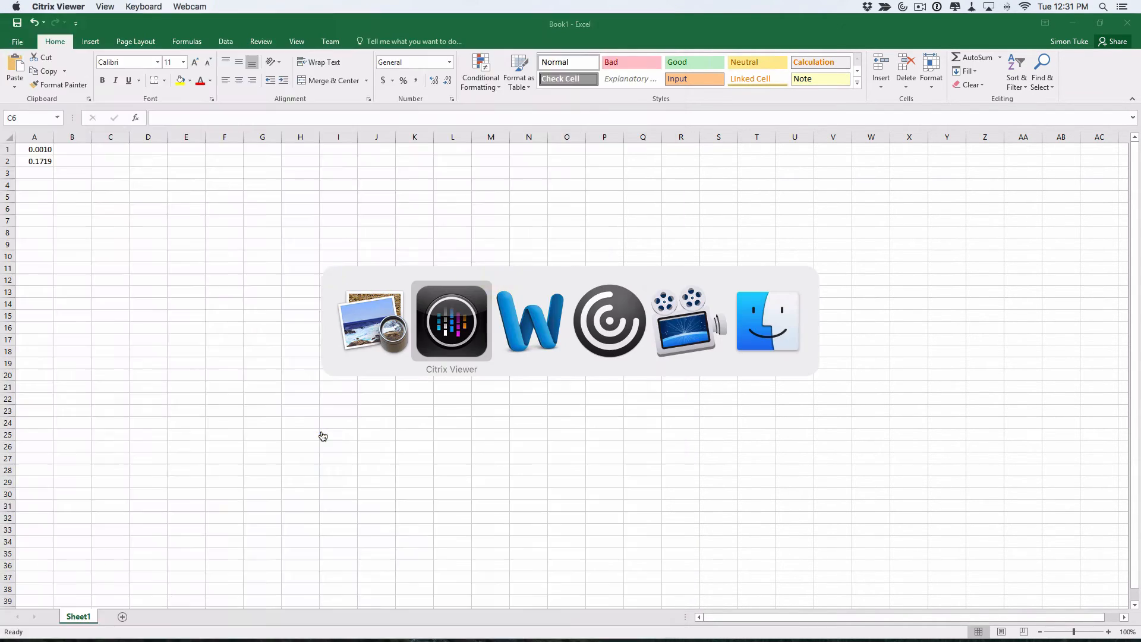
{"action": "key", "text": "super+Tab"}
{"action": "key", "text": "Tab"}
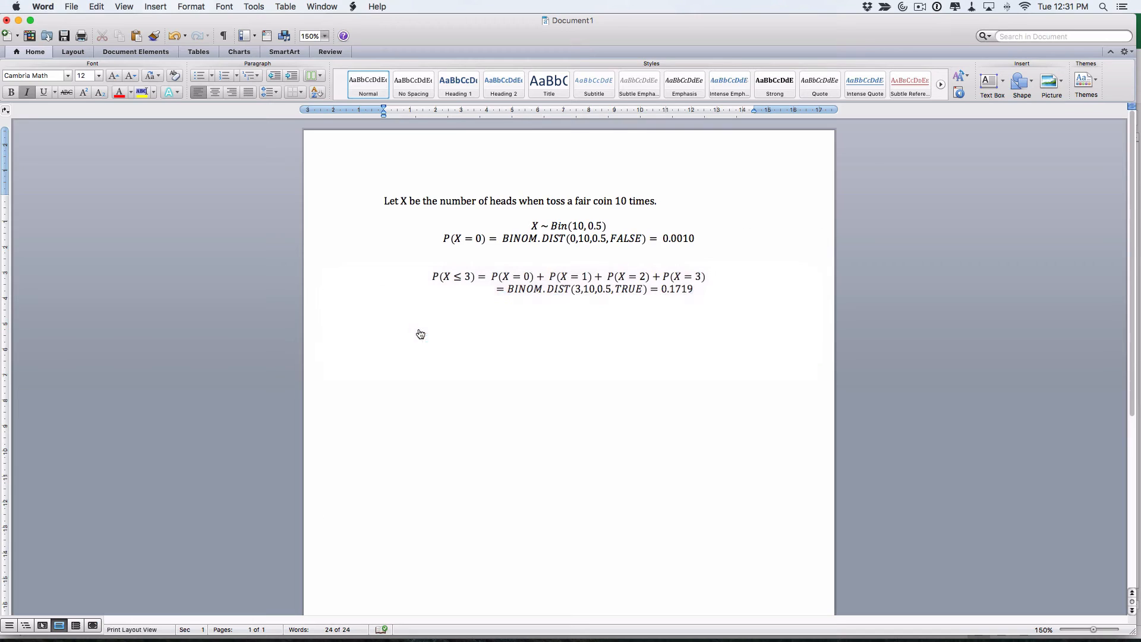
{"action": "key", "text": "super+b"}
{"action": "left_click", "coordinate": [382, 325]}
{"action": "key", "text": "ctrl+equal"}
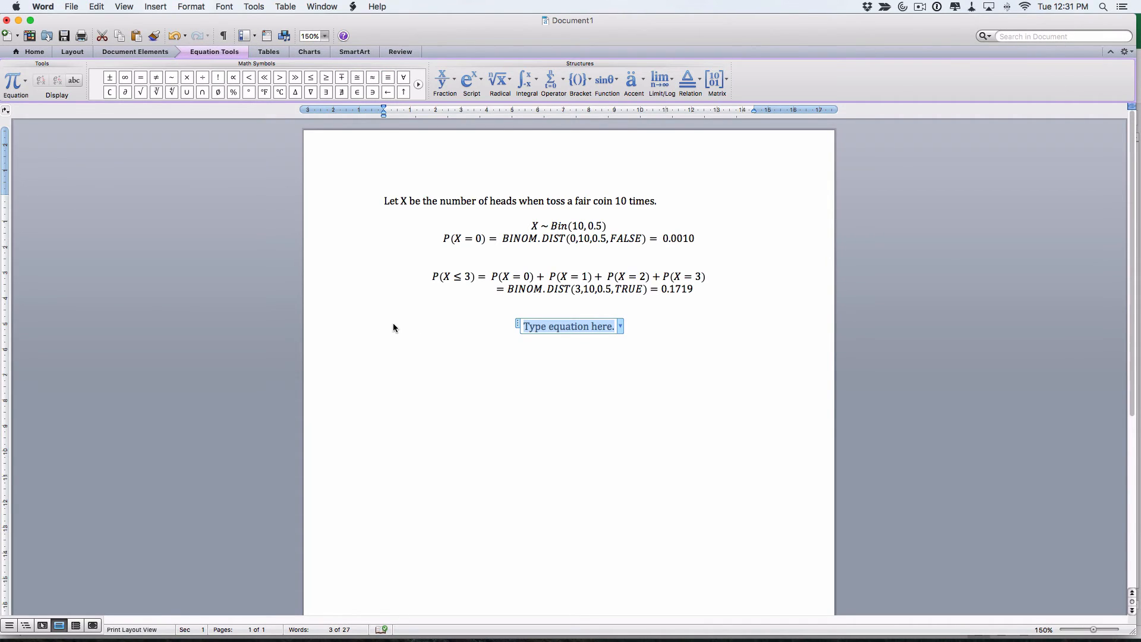
- Enter P(X ≥ 1) = 1 − P(X = 0) in the new empty equation
{"action": "type", "text": "P(X"}
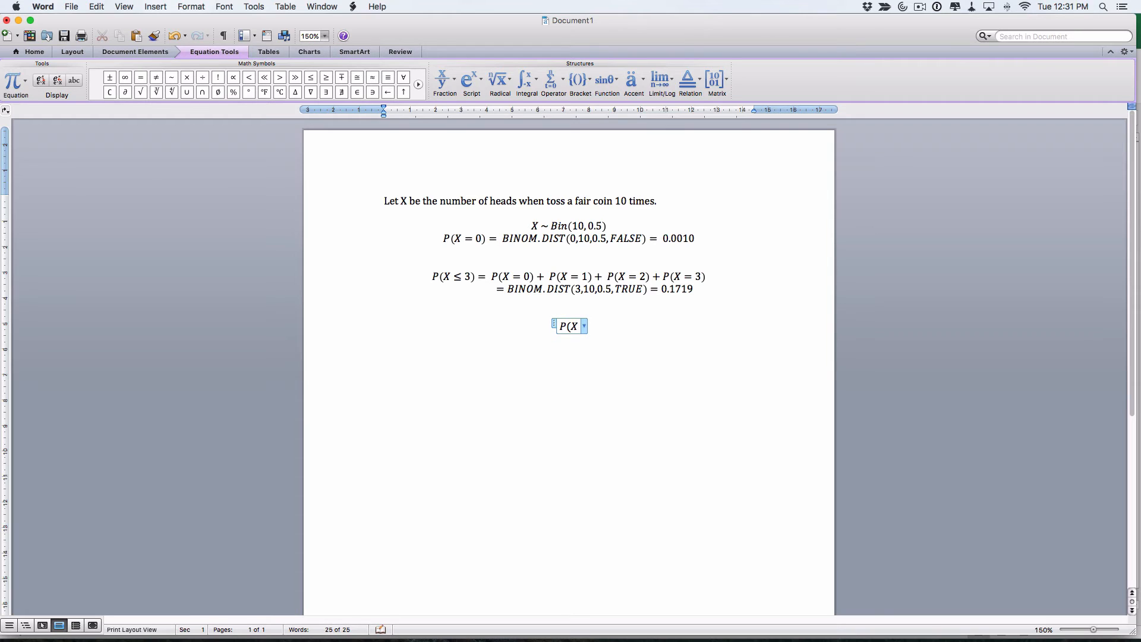
{"action": "type", "text": " \\geq"}
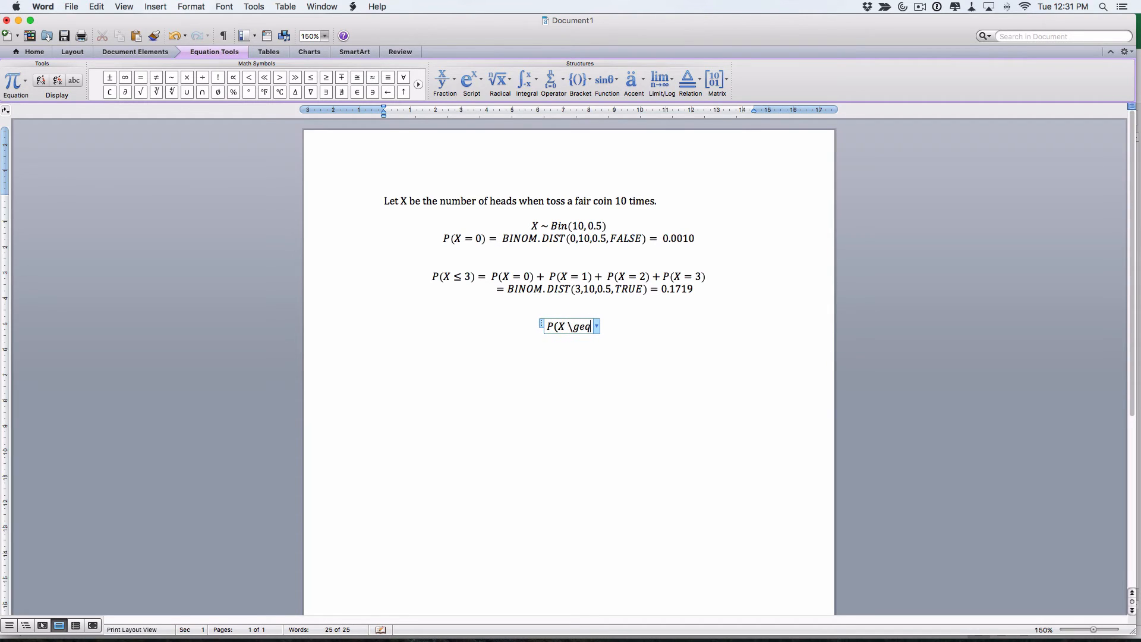
{"action": "type", "text": " 1)="}
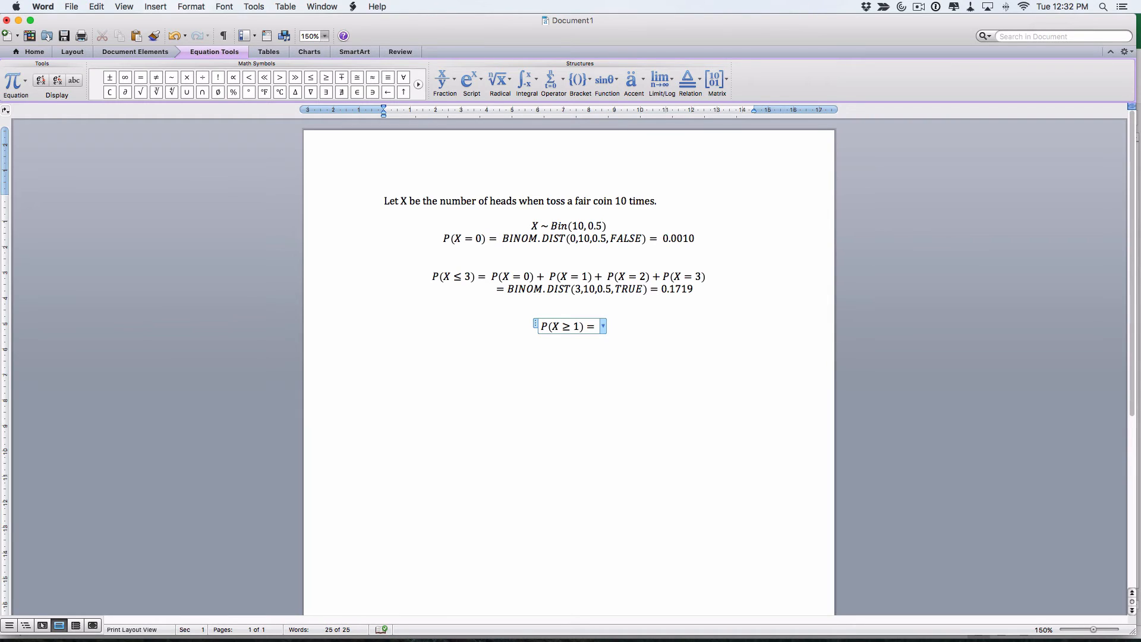
{"action": "type", "text": "1-"}
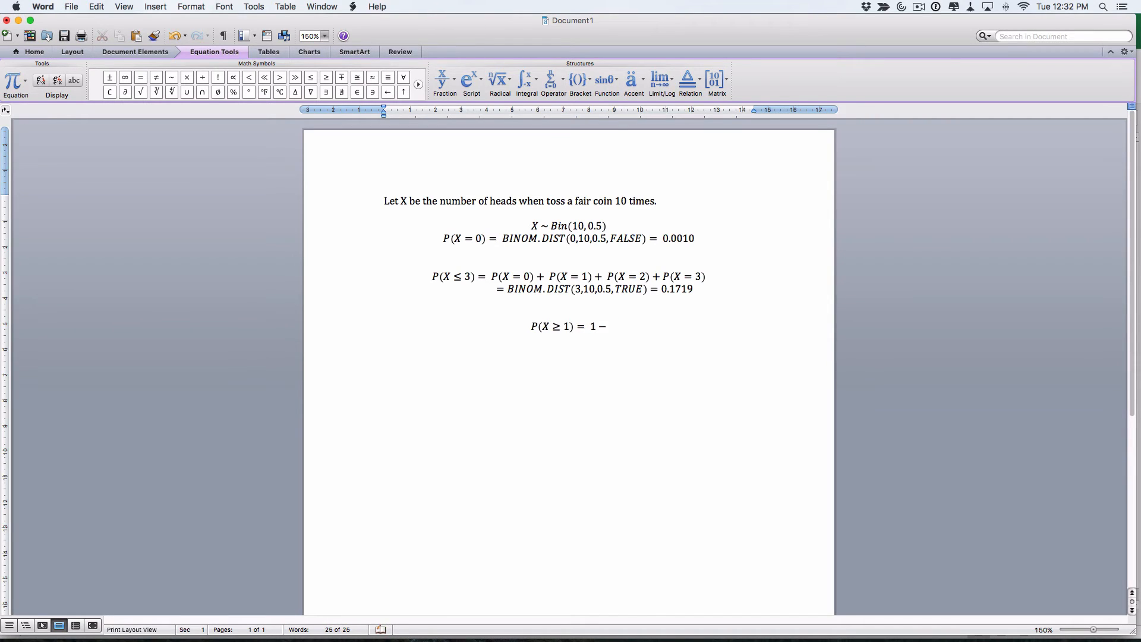
{"action": "type", "text": "P("}
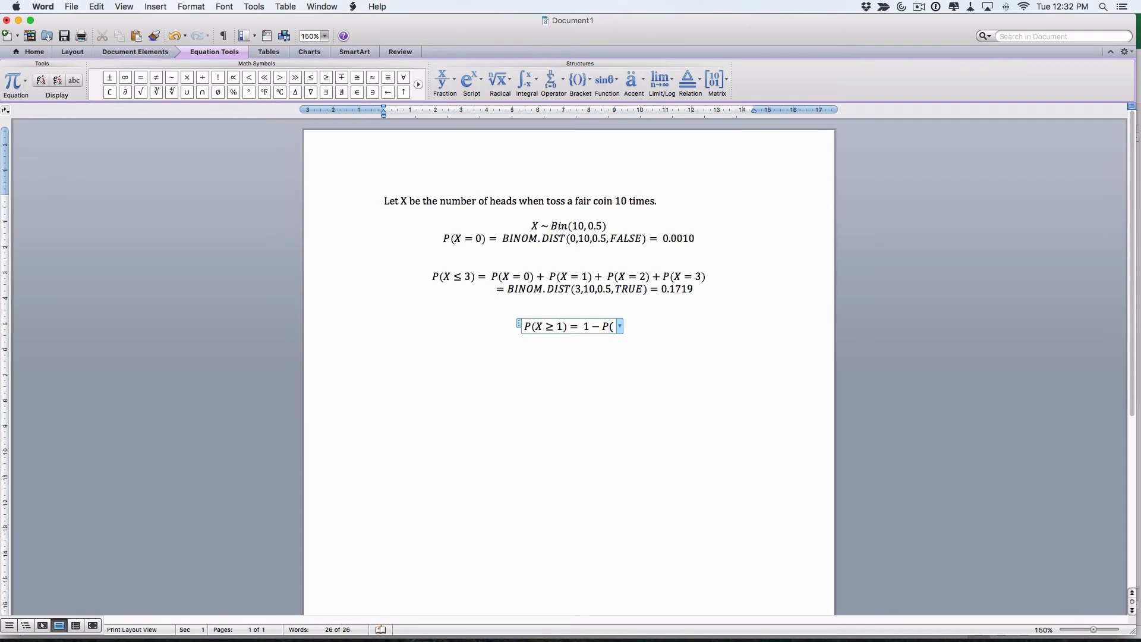
{"action": "type", "text": "X=0)"}
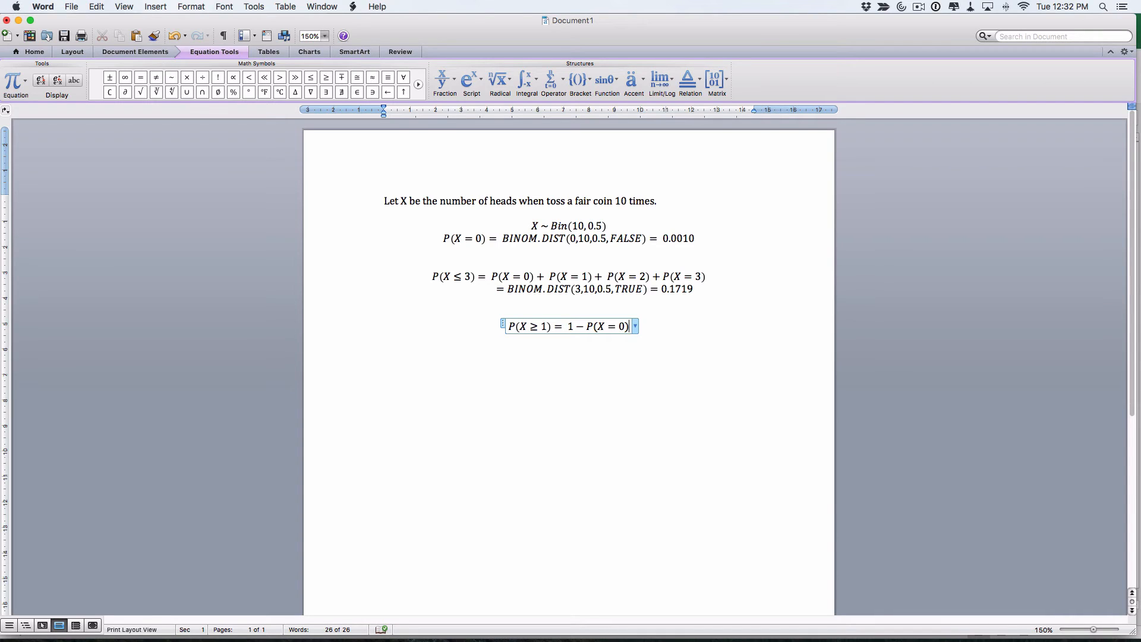
- Switch to Excel and compute the complement of cell A1 in cell A3 with the formula = 1 - A1
{"action": "key", "text": "super+Tab"}
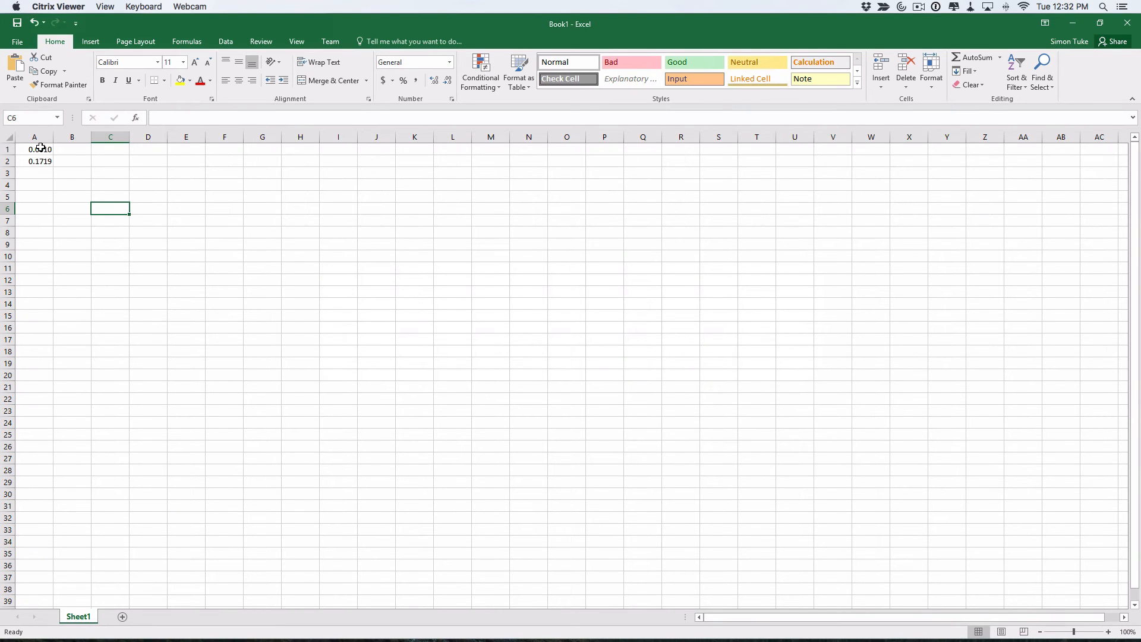
{"action": "left_click", "coordinate": [40, 148]}
{"action": "left_click", "coordinate": [33, 173]}
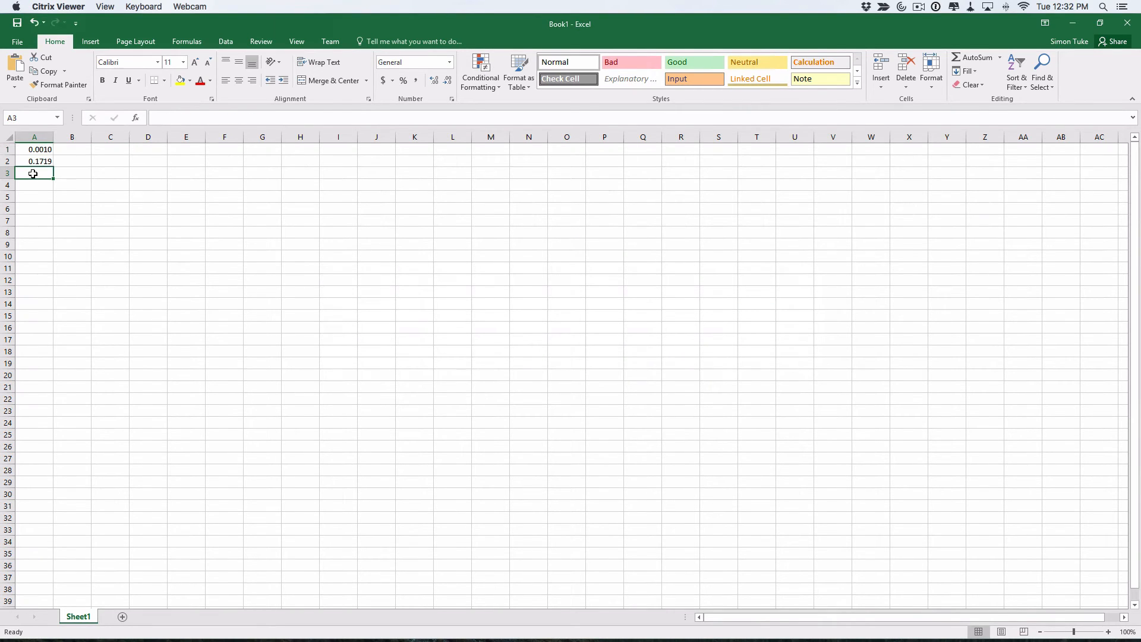
{"action": "type", "text": "=1-"}
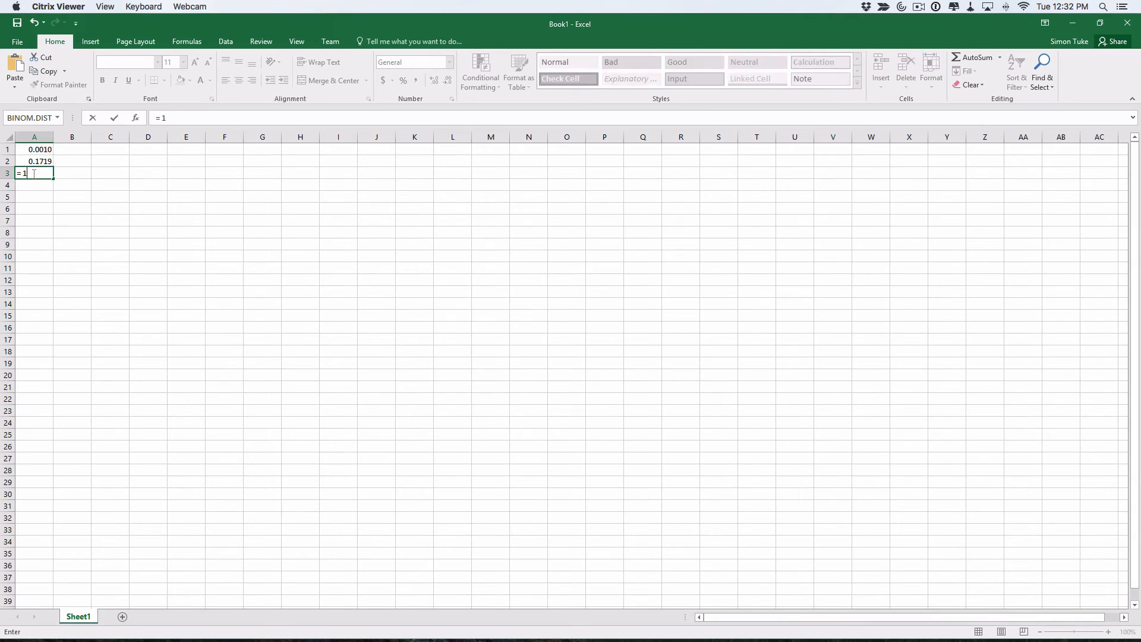
{"action": "left_click", "coordinate": [36, 149]}
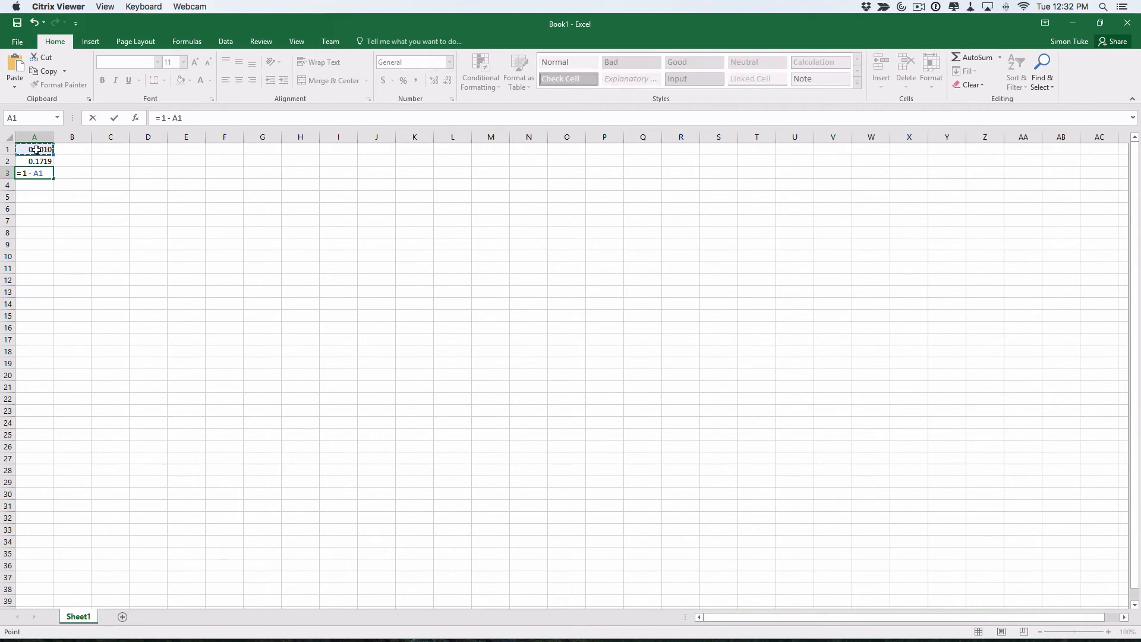
{"action": "key", "text": "Return"}
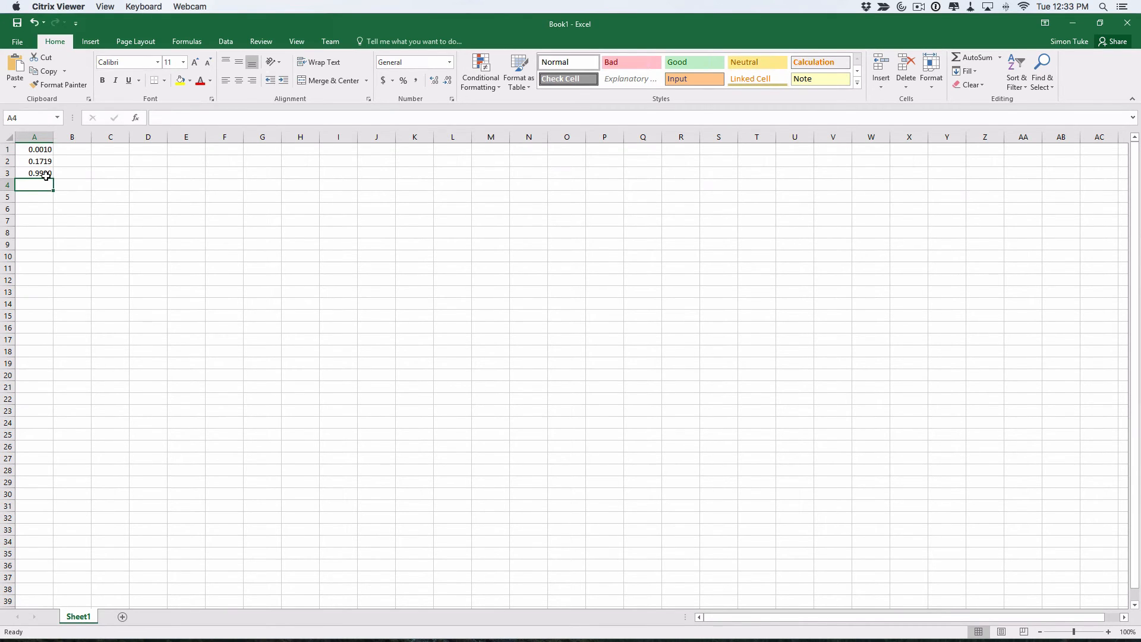
- Start a formula in cell A4 with = 1 - binom, removing the mistyped end of the function name
{"action": "type", "text": "=1 - b"}
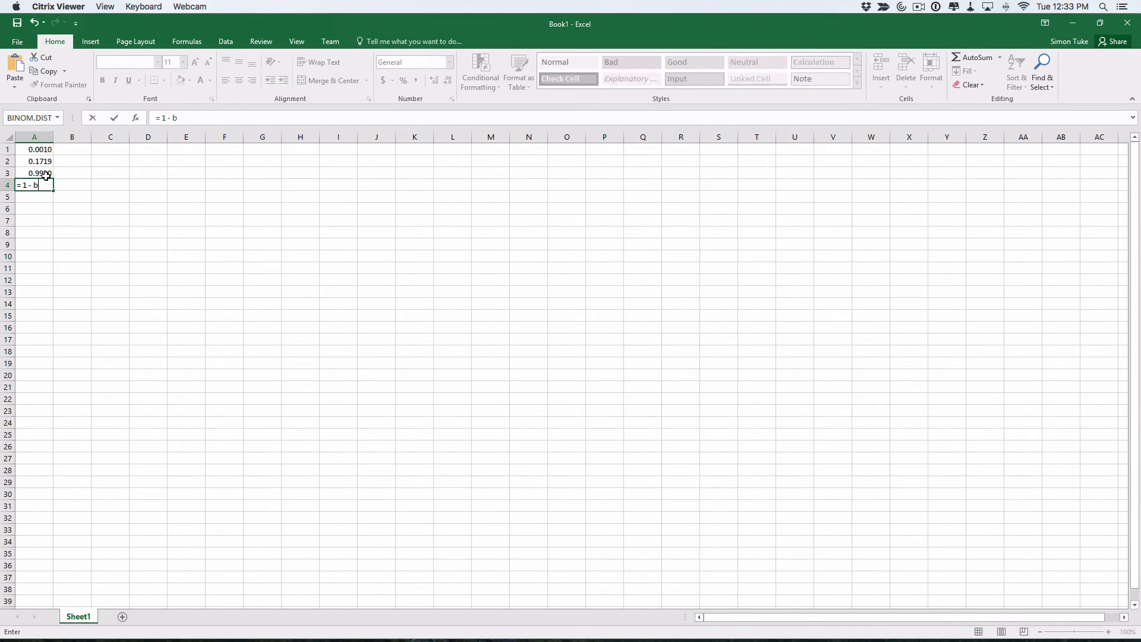
{"action": "type", "text": "inom(dist("}
{"action": "key", "text": "BackSpace"}
{"action": "key", "text": "BackSpace"}
{"action": "key", "text": "BackSpace"}
{"action": "key", "text": "BackSpace"}
{"action": "key", "text": "BackSpace"}
{"action": "key", "text": "BackSpace"}
{"action": "key", "text": "Return"}
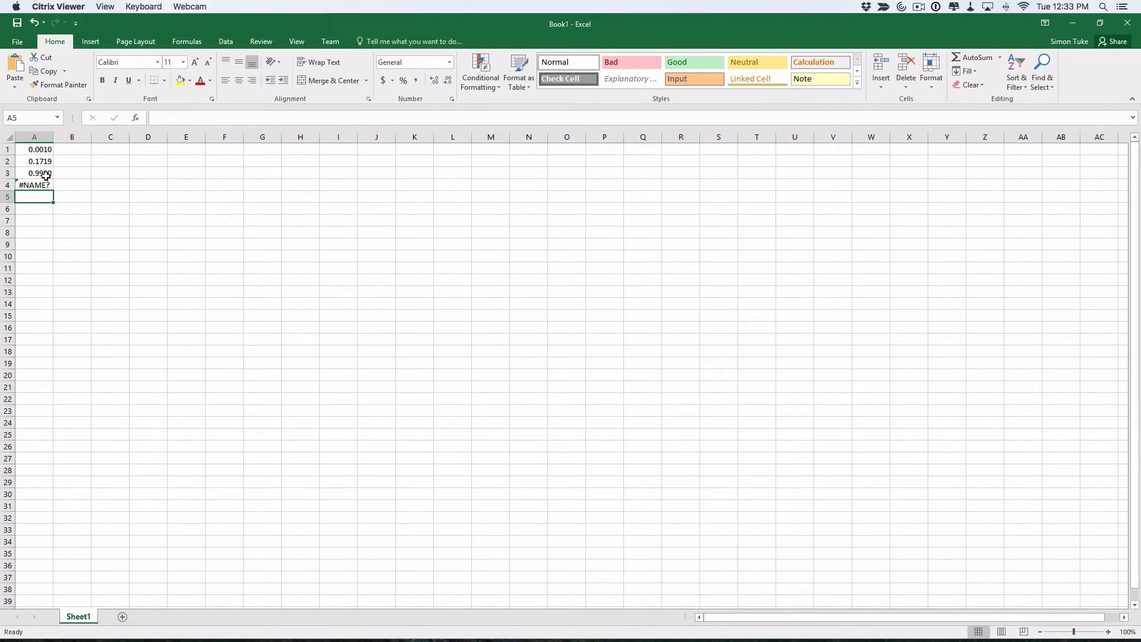
- Complete the formula in cell A4 as = 1 - BINOM.DIST(0,10,0.5,FALSE)
{"action": "left_click", "coordinate": [46, 180]}
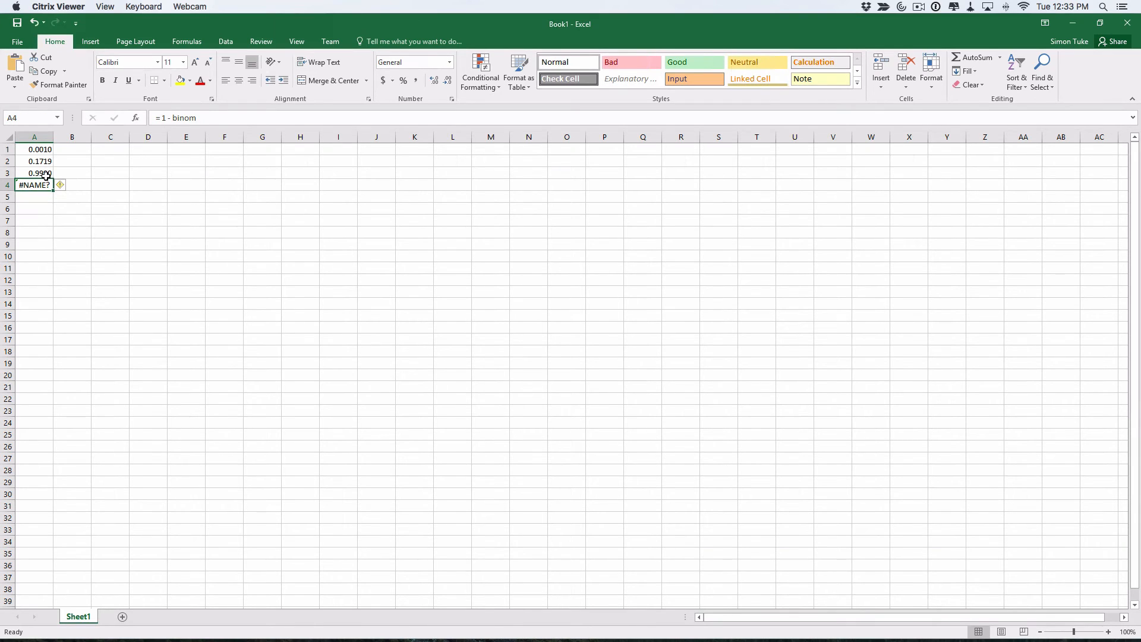
{"action": "left_click", "coordinate": [197, 119]}
{"action": "type", "text": "."}
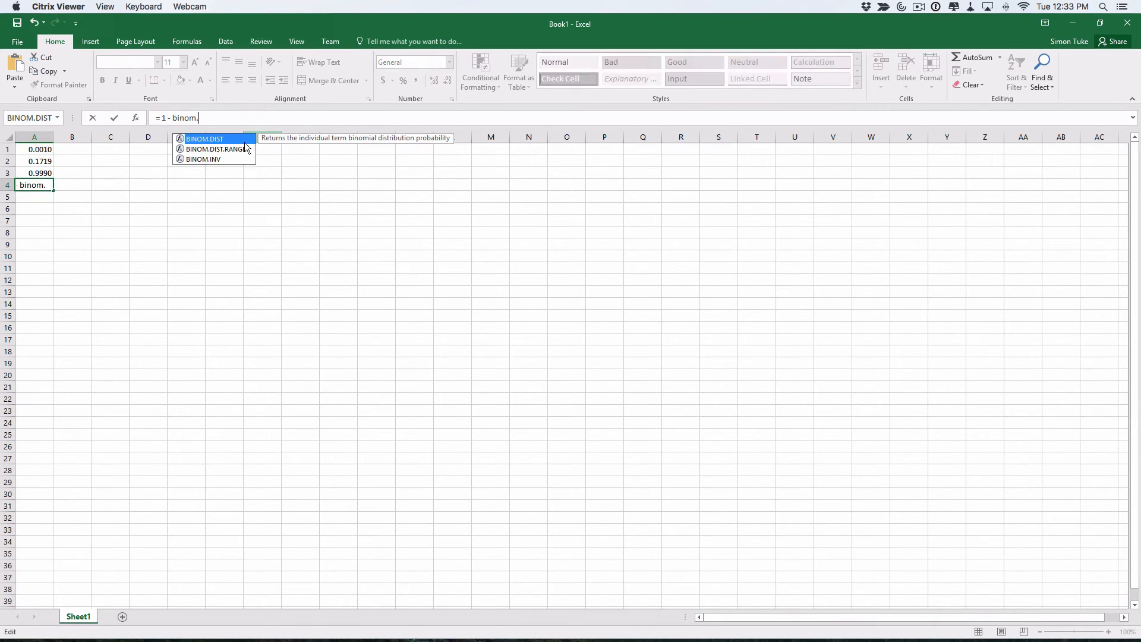
{"action": "type", "text": "ds"}
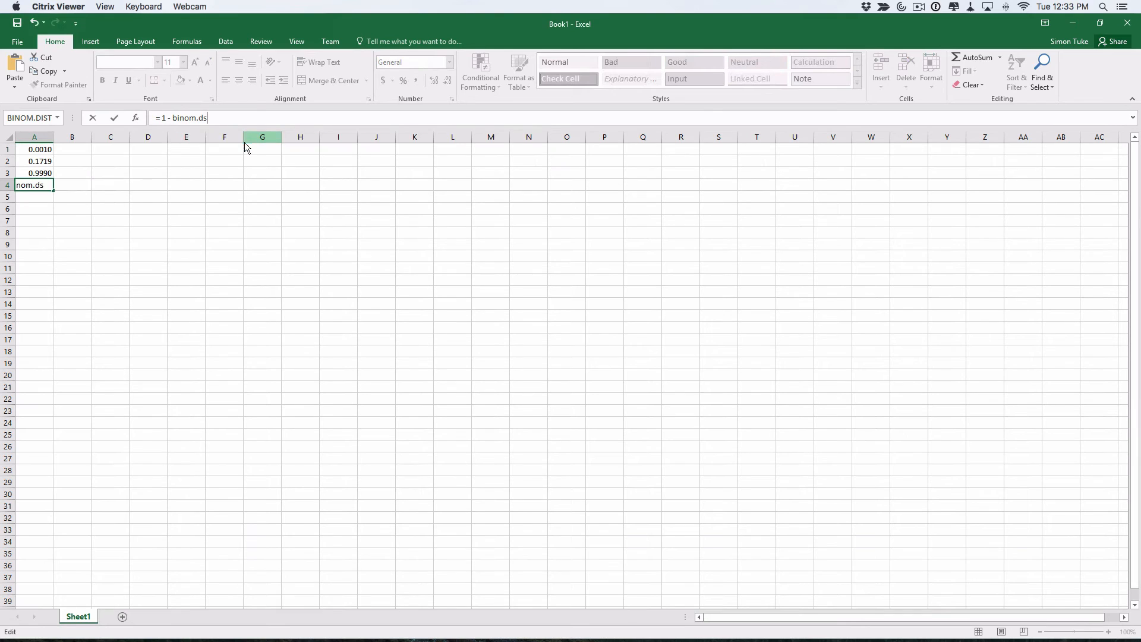
{"action": "key", "text": "BackSpace"}
{"action": "type", "text": "ist"}
{"action": "type", "text": "("}
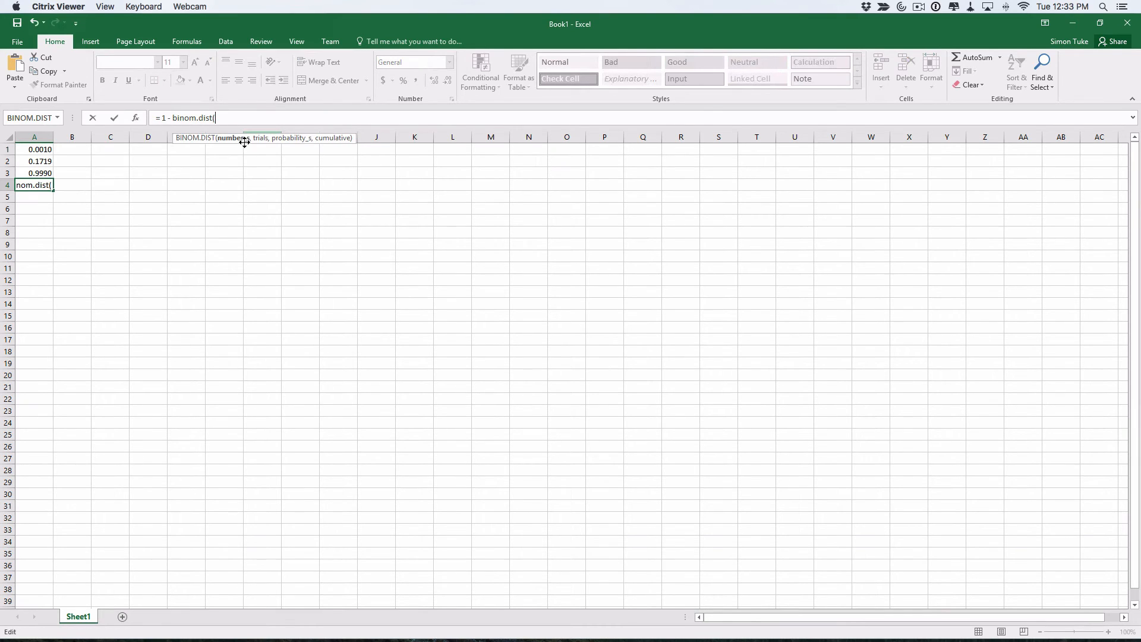
{"action": "type", "text": "0,10,0."}
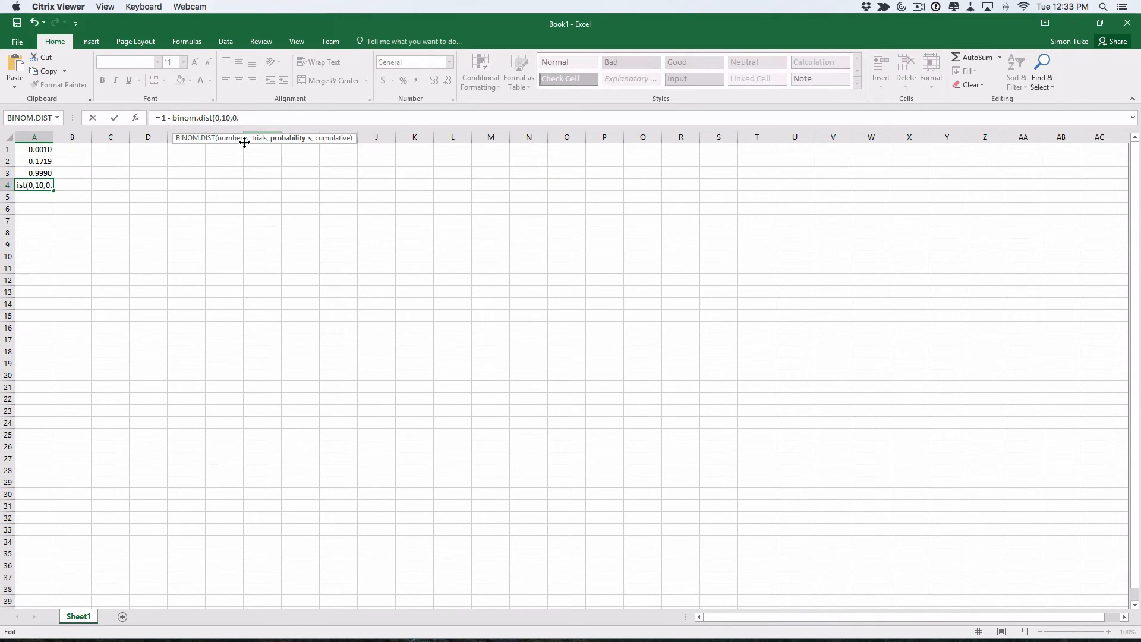
{"action": "type", "text": "5,FALSE)"}
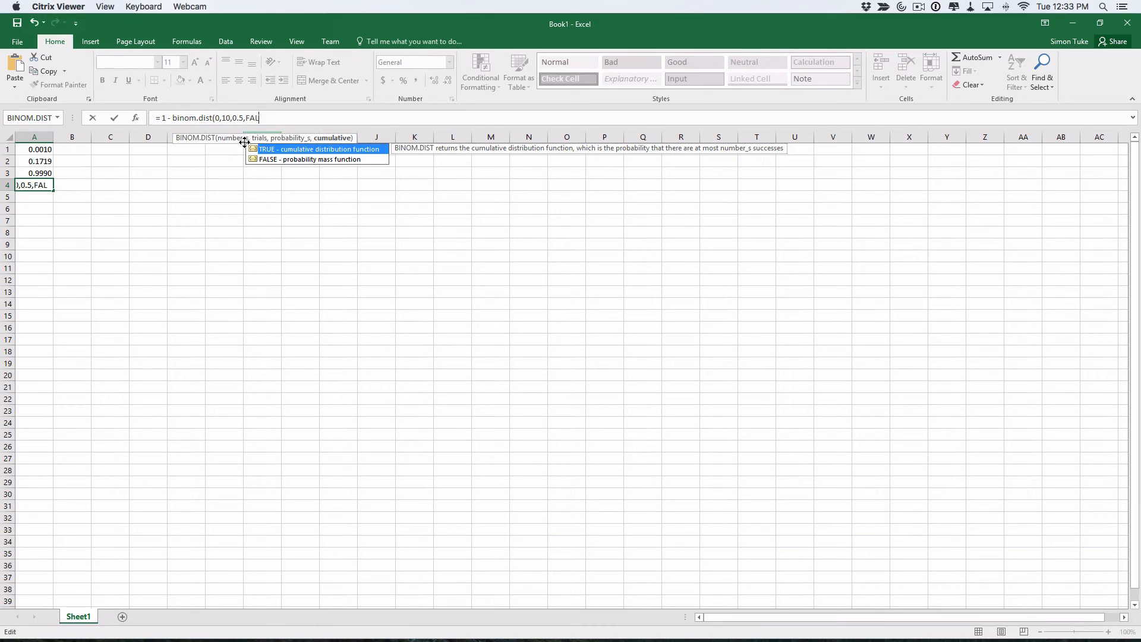
{"action": "key", "text": "Return"}
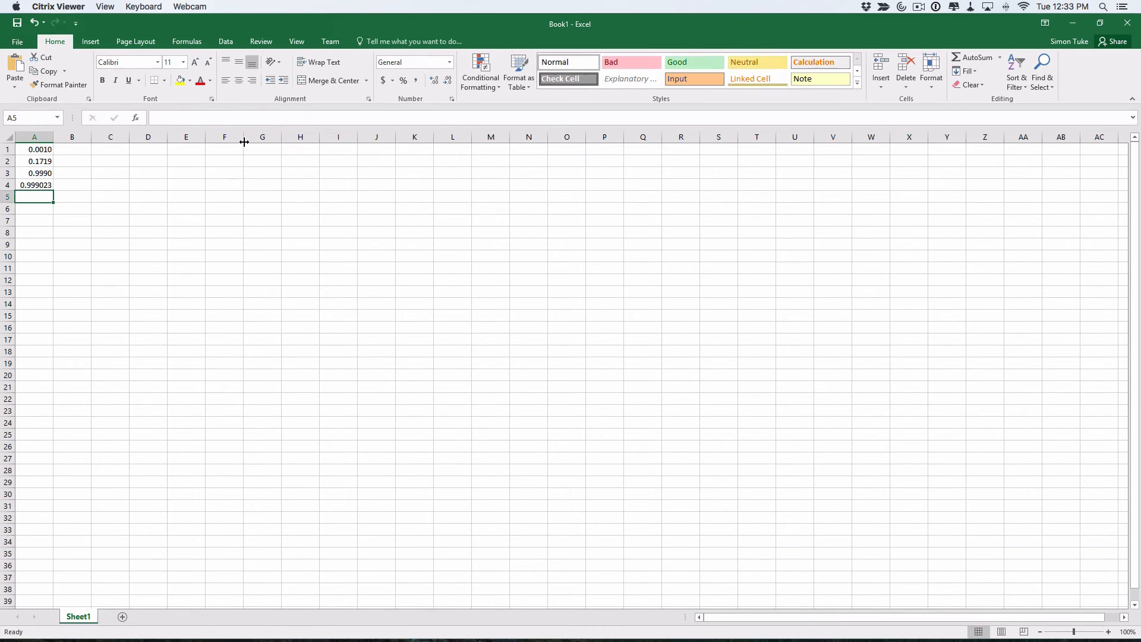
- Reduce the result in cell A4 to four decimal places
{"action": "left_click", "coordinate": [36, 185]}
{"action": "left_click", "coordinate": [448, 80]}
{"action": "left_click", "coordinate": [448, 80]}
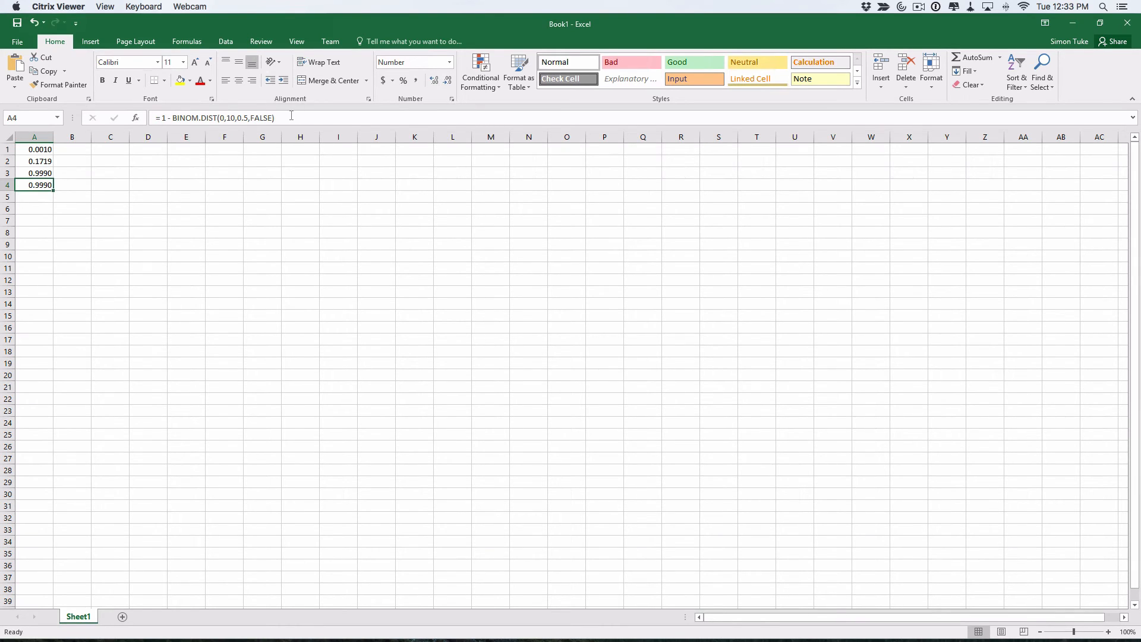
- Copy cell A4's formula text and add = 1 - BINOM.DIST(0,10,0.5,FALSE) to the end of Word's P(X ≥ 1) equation
{"action": "left_click_drag", "start_coordinate": [285, 118], "coordinate": [138, 120]}
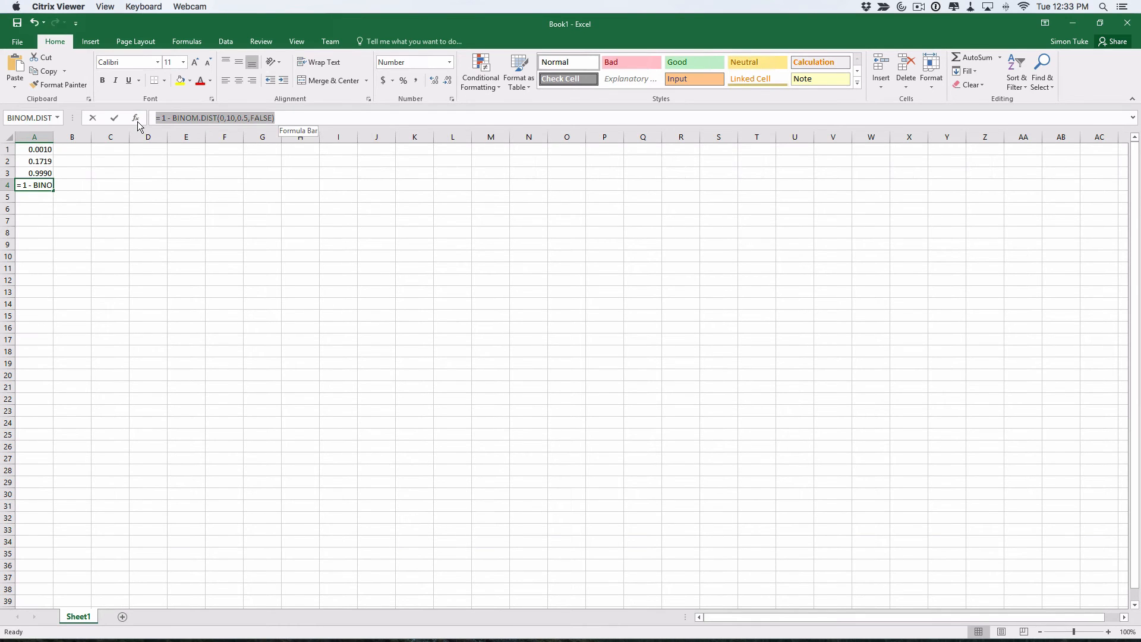
{"action": "key", "text": "super+Tab"}
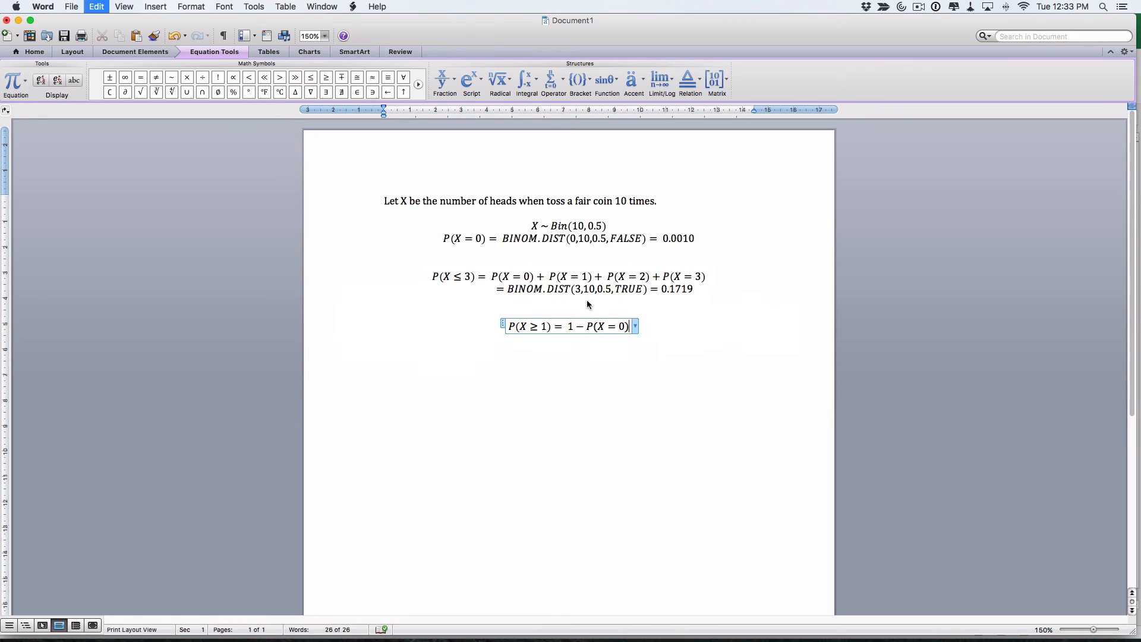
{"action": "type", "text": "=1-BINOM.DIST(0,10,0.5,FALSE)"}
- Copy cell A4's value from Excel and finish Word's P(X ≥ 1) equation with "=" and the copied value 0.9990
{"action": "key", "text": "super+Tab"}
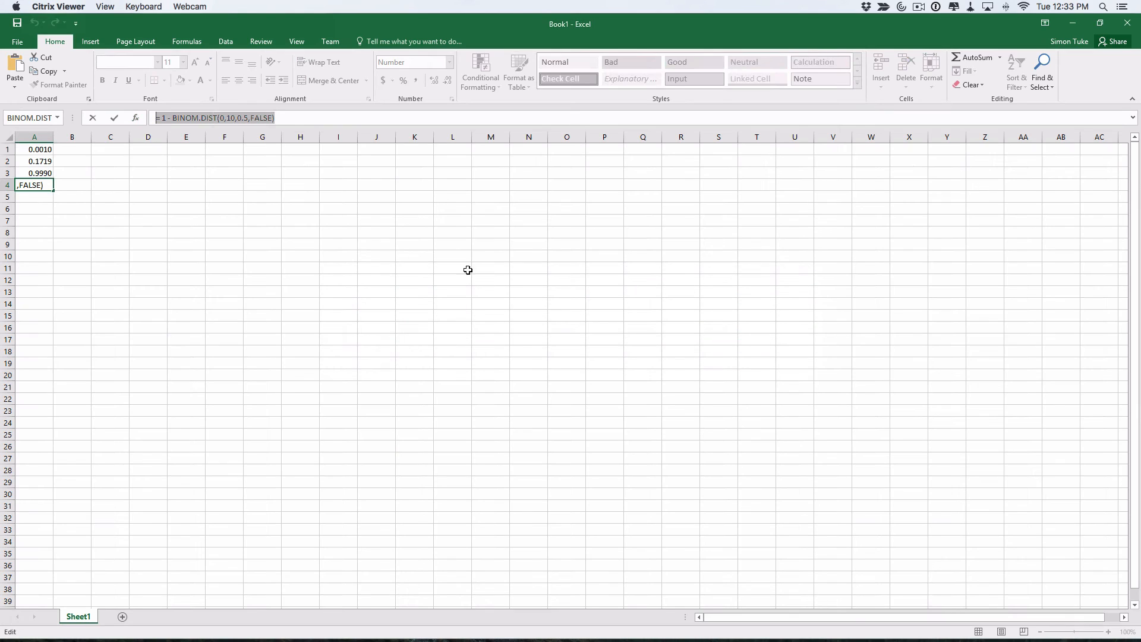
{"action": "key", "text": "Return"}
{"action": "left_click", "coordinate": [34, 184]}
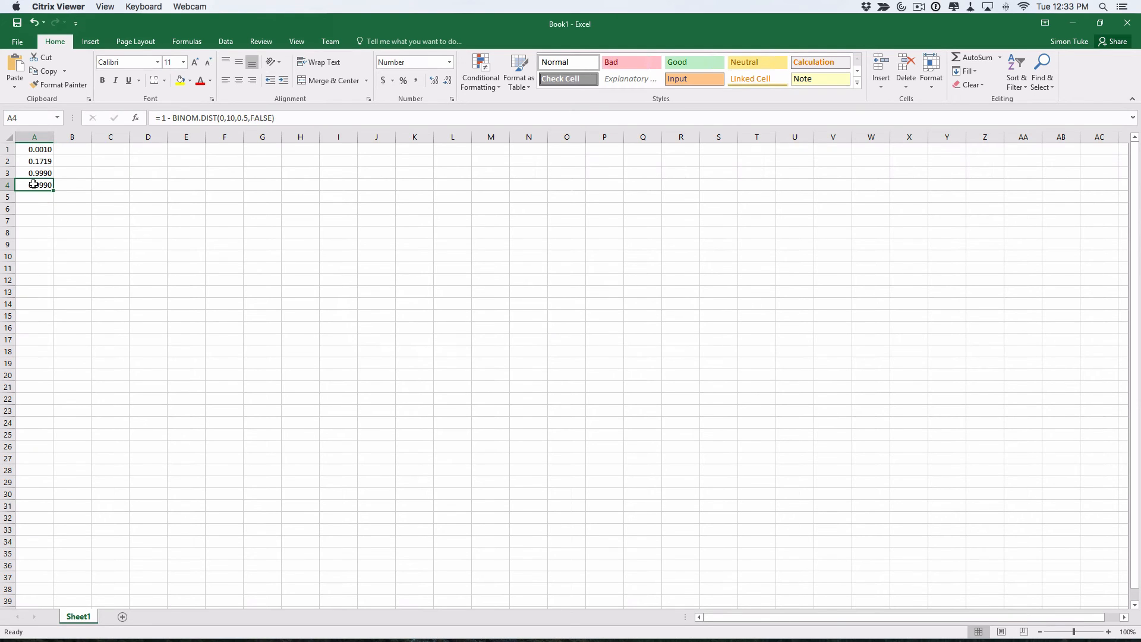
{"action": "key", "text": "super+c"}
{"action": "key", "text": "super+Tab"}
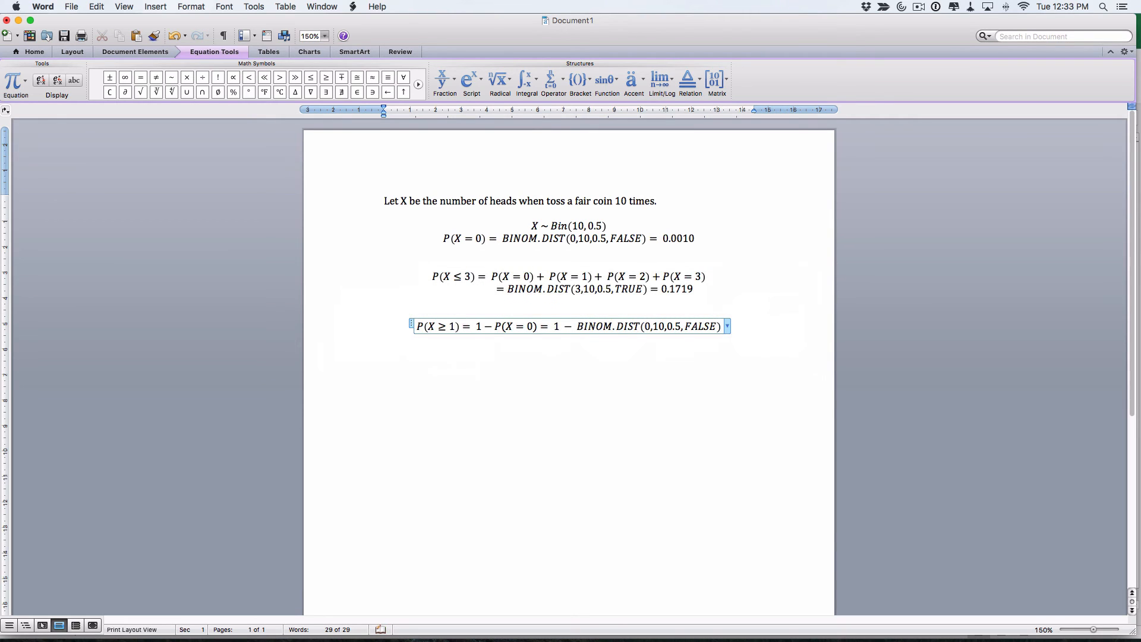
{"action": "type", "text": "="}
{"action": "key", "text": "super+v"}
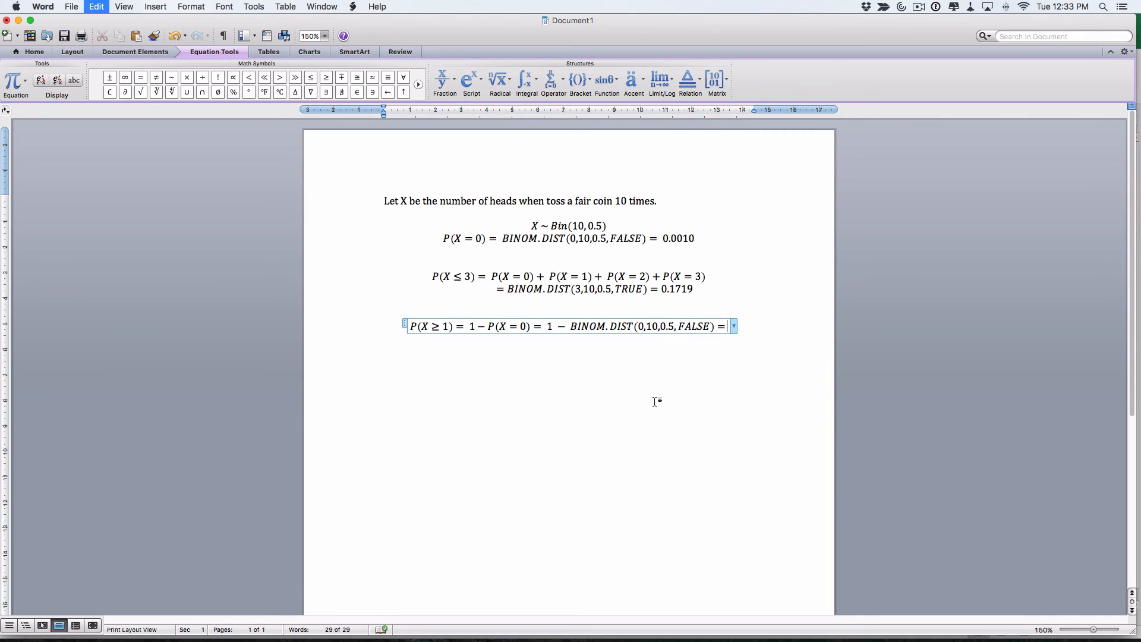
{"action": "key", "text": "super+v"}
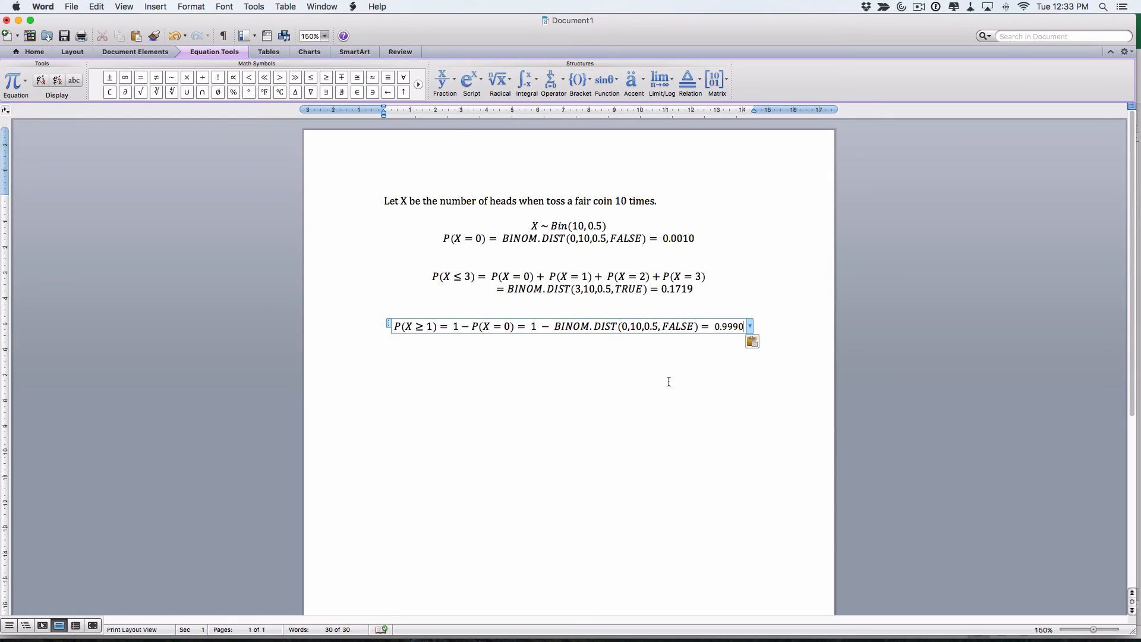
- Leave the P(X ≥ 1) equation, consult the last part of the coin-toss question in Preview, and insert an empty equation below in Word
{"action": "key", "text": "Return"}
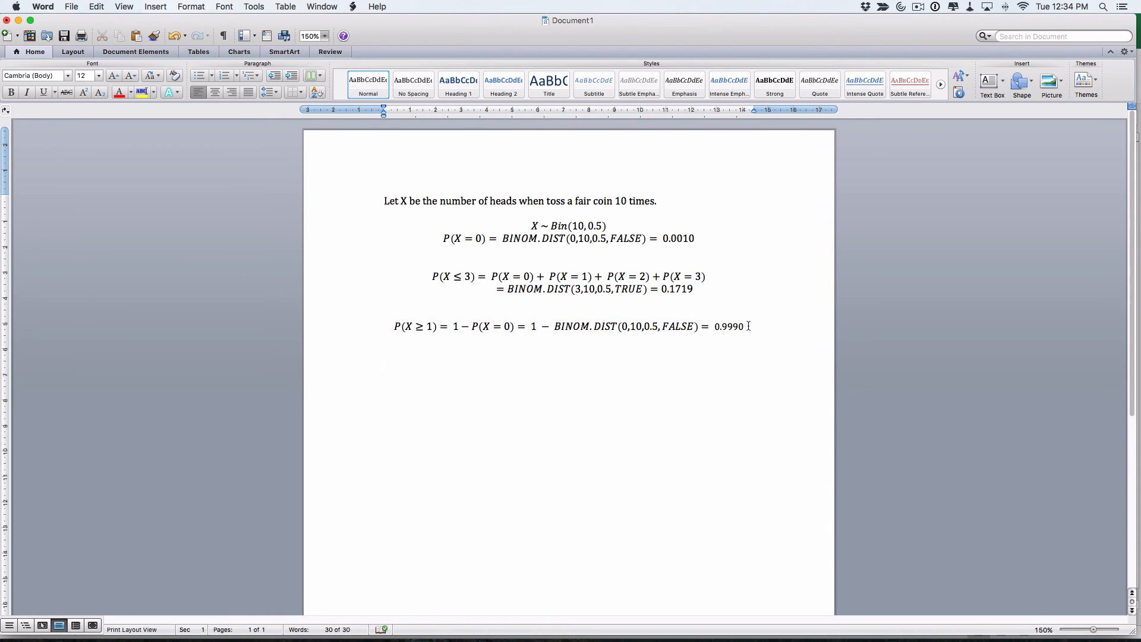
{"action": "key", "text": "super+Tab"}
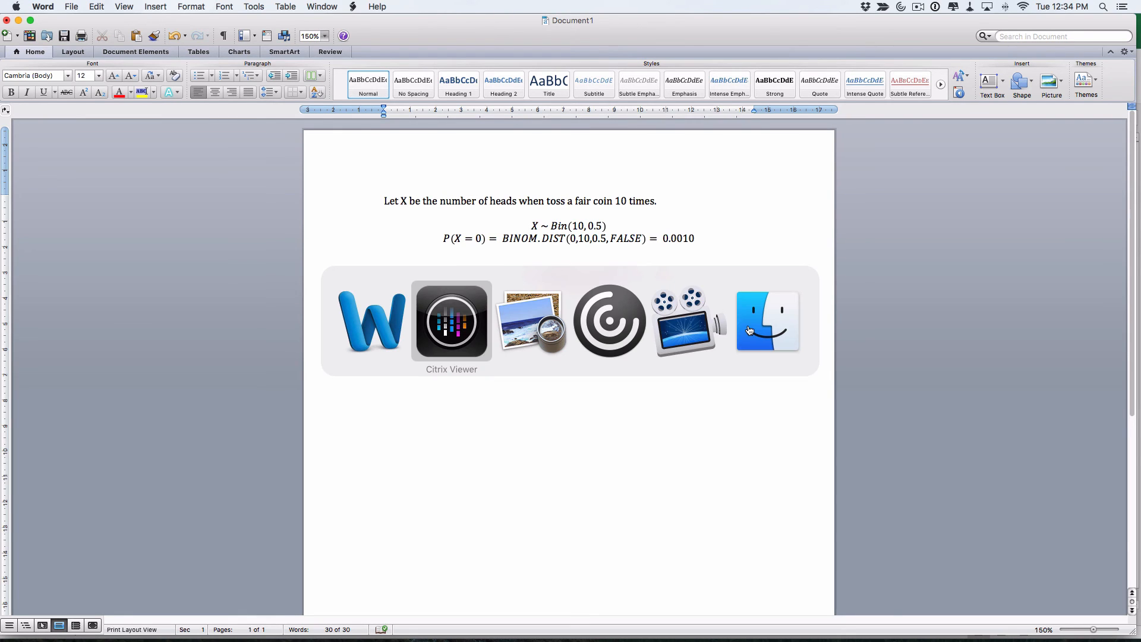
{"action": "key", "text": "super+Tab"}
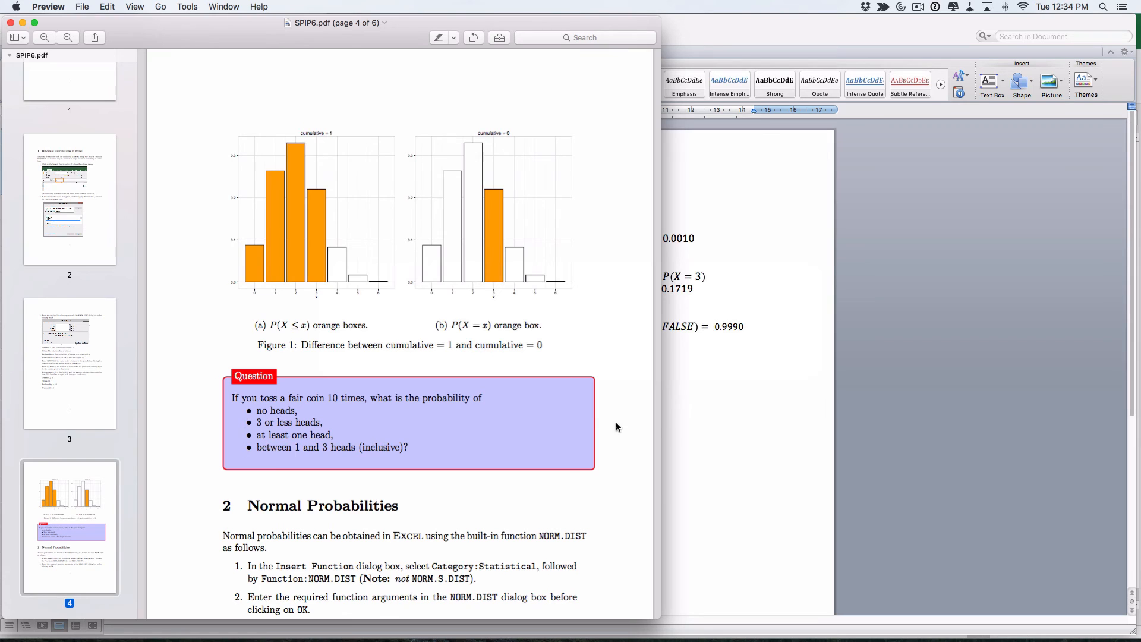
{"action": "left_click", "coordinate": [707, 407]}
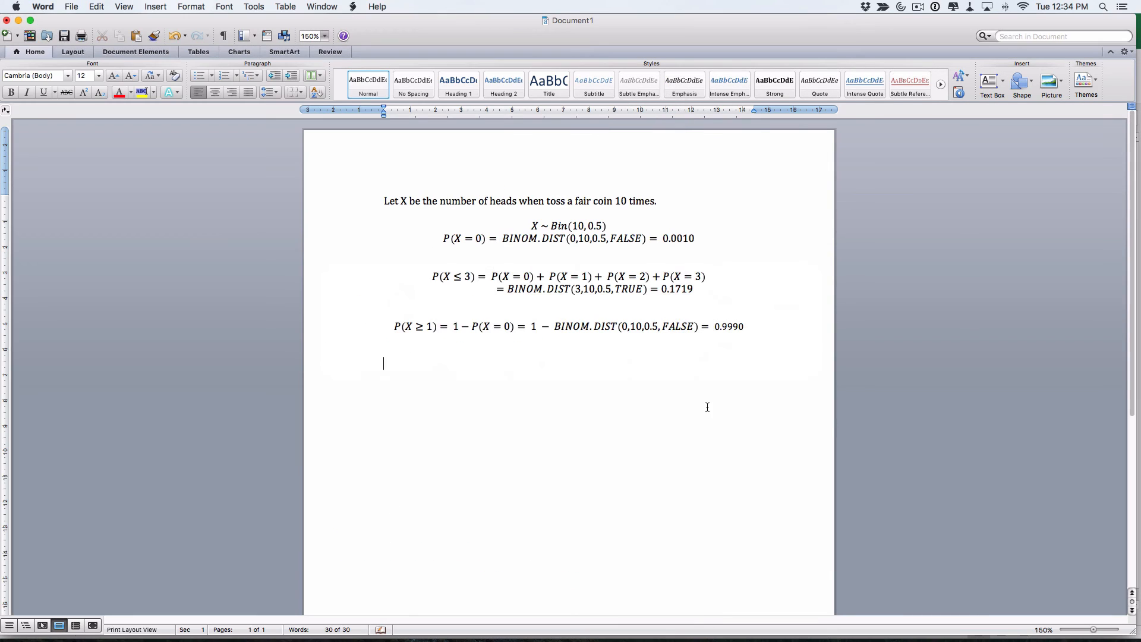
{"action": "key", "text": "ctrl+="}
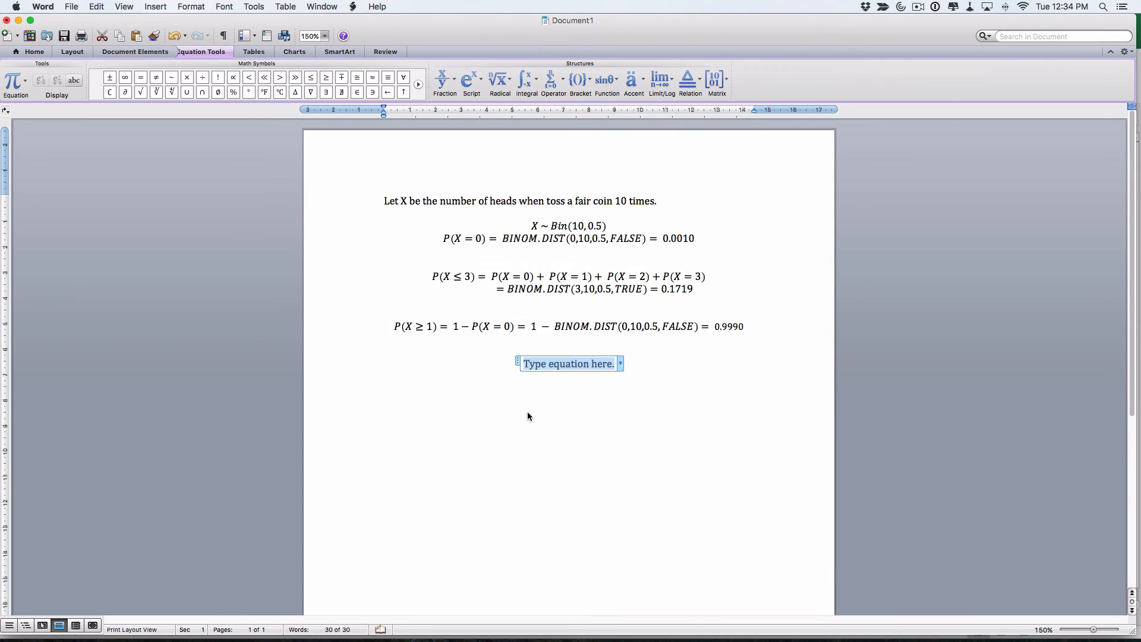
- Enter P(1 ≤ X ≤ 3) in the new Word equation, checking the range against the last part of the Preview question
{"action": "type", "text": "P("}
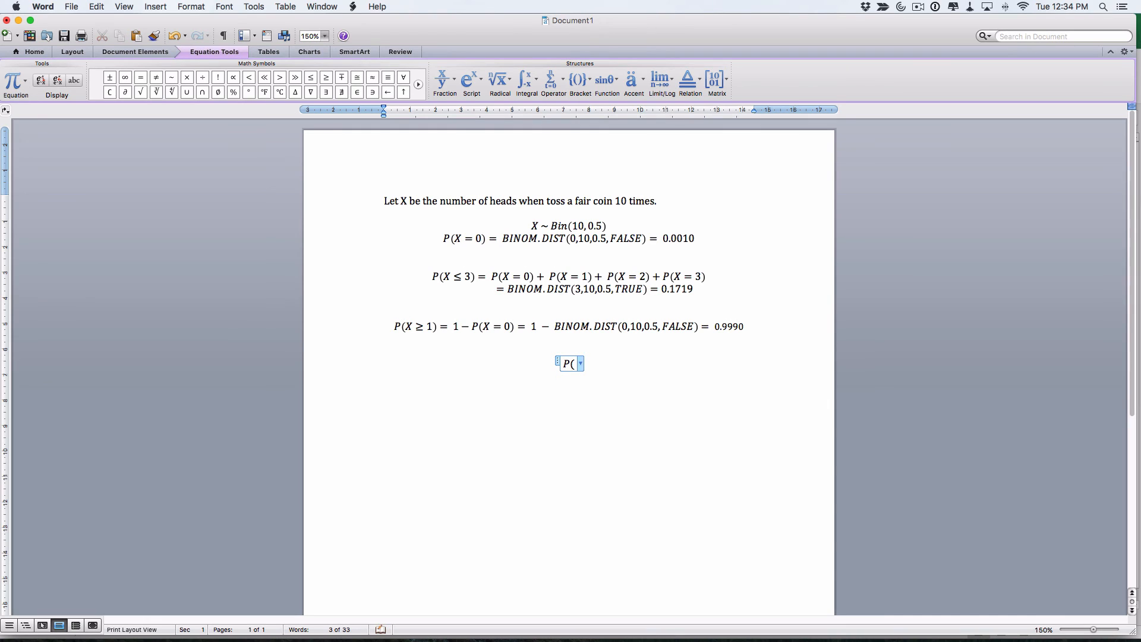
{"action": "type", "text": "1 \\le X \\leq"}
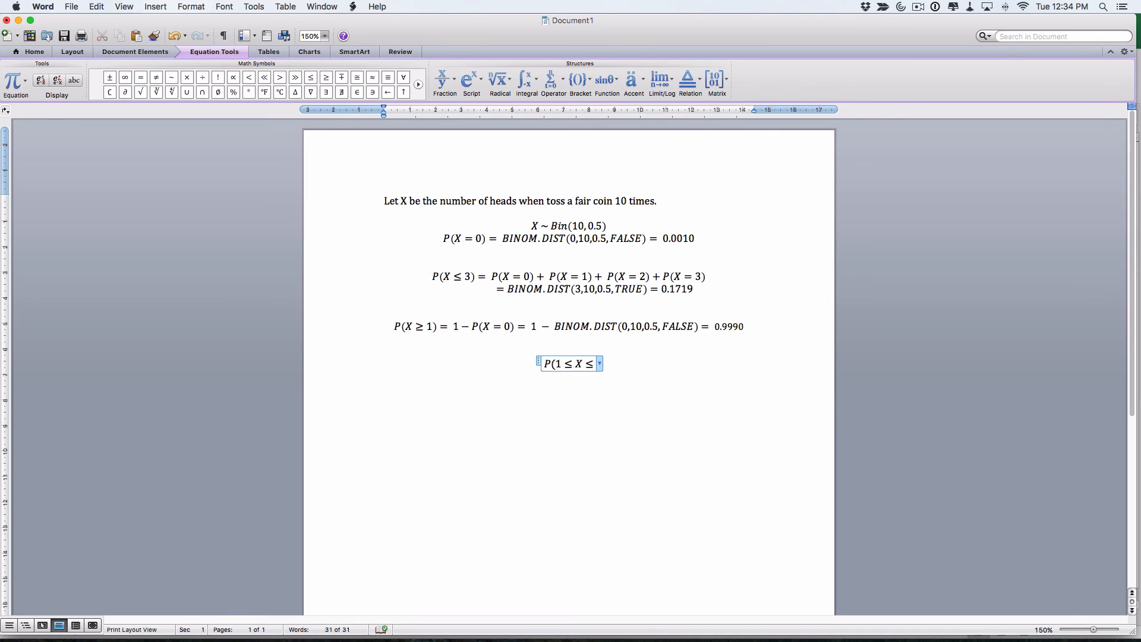
{"action": "key", "text": "super+Tab"}
{"action": "key", "text": "super+Tab"}
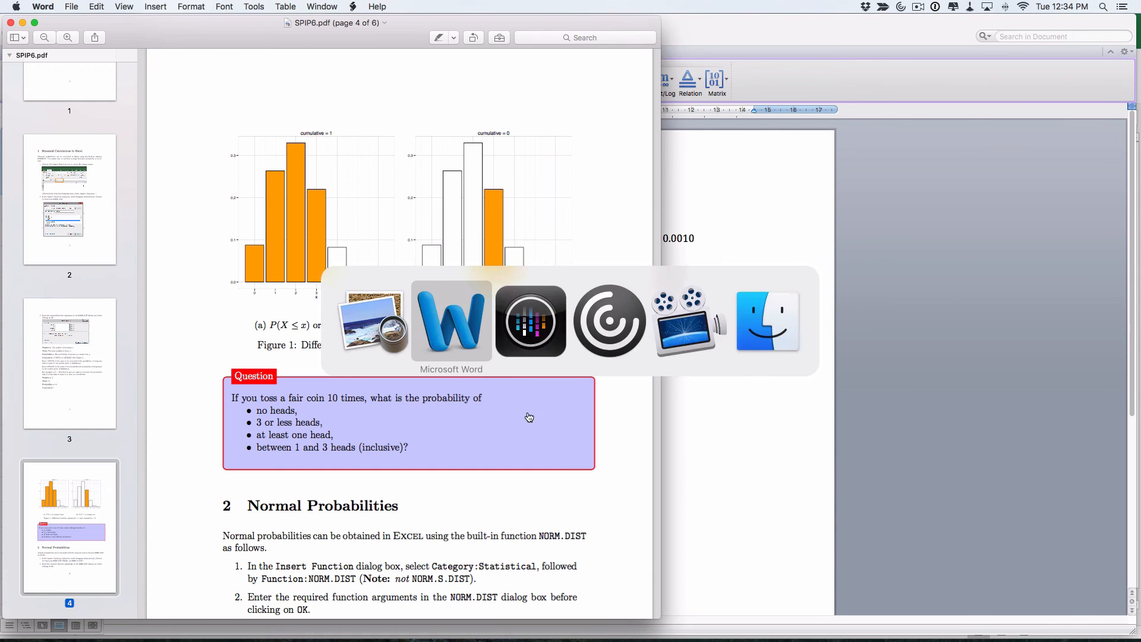
{"action": "type", "text": "3) "}
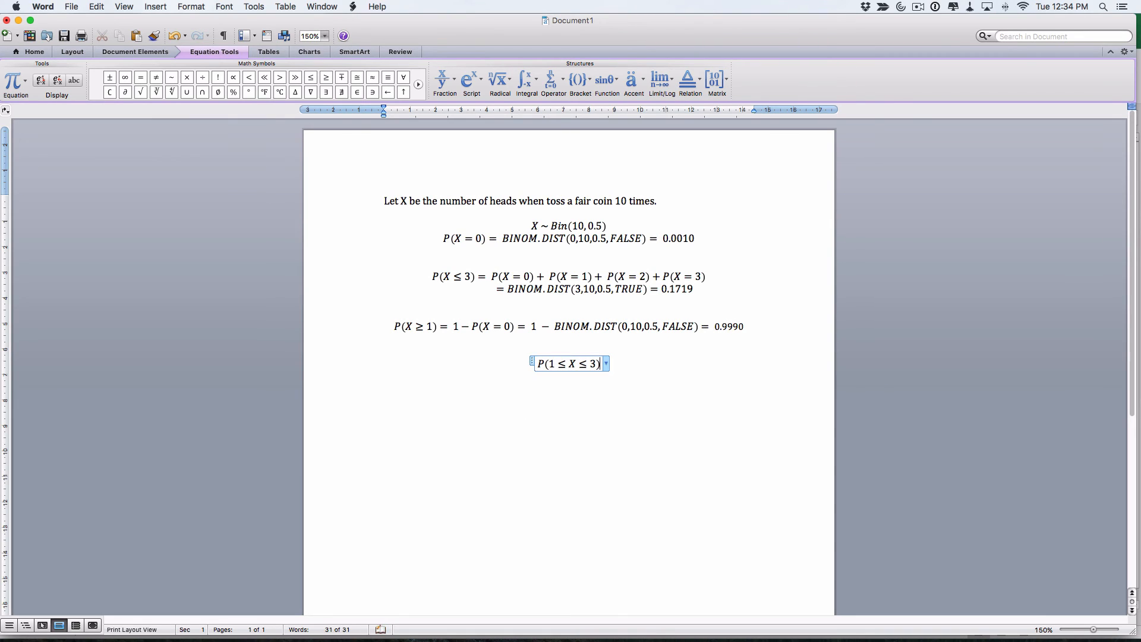
- Continue the P(1 ≤ X ≤ 3) equation with = P(X ≤ 3) − P(X = 0)
{"action": "type", "text": "="}
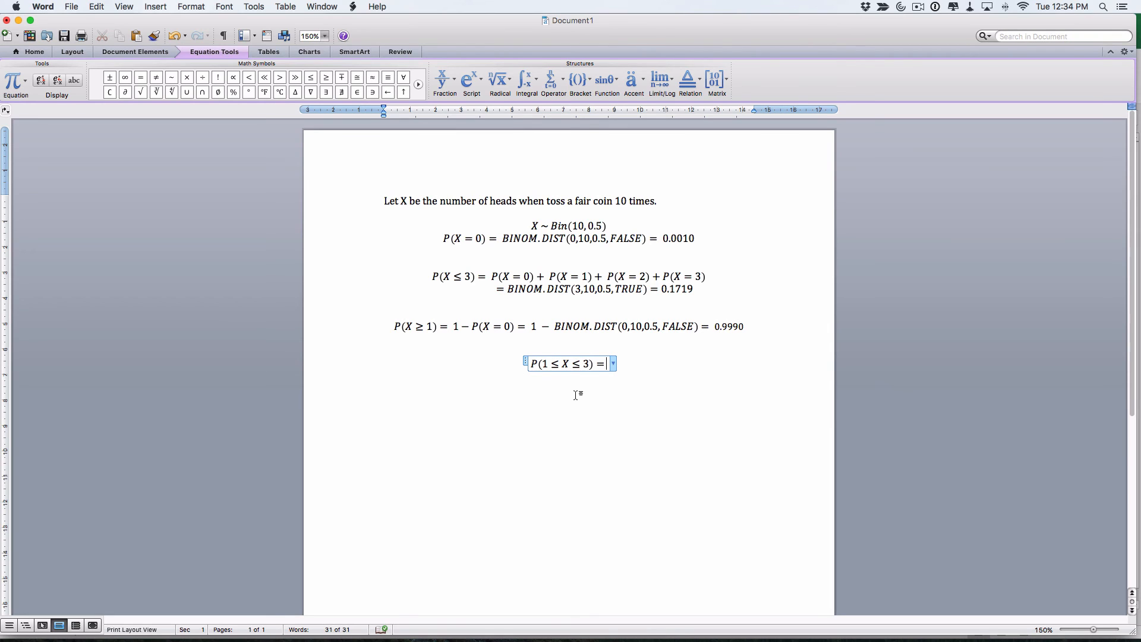
{"action": "type", "text": "P(X\\leq"}
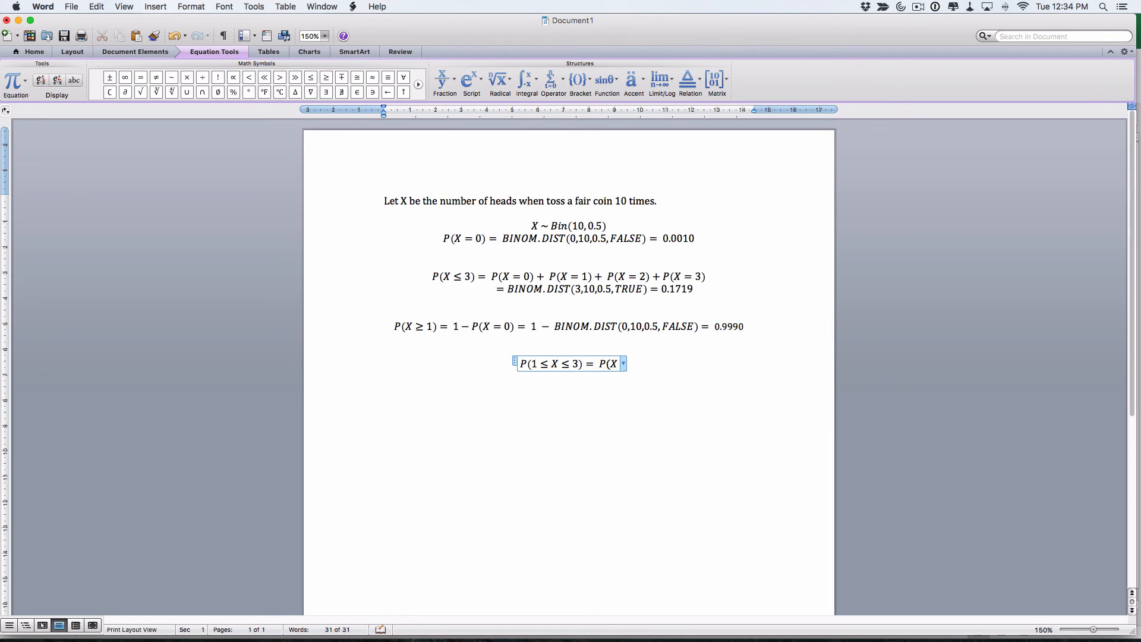
{"action": "key", "text": "BackSpace"}
{"action": "key", "text": "BackSpace"}
{"action": "key", "text": "BackSpace"}
{"action": "key", "text": "BackSpace"}
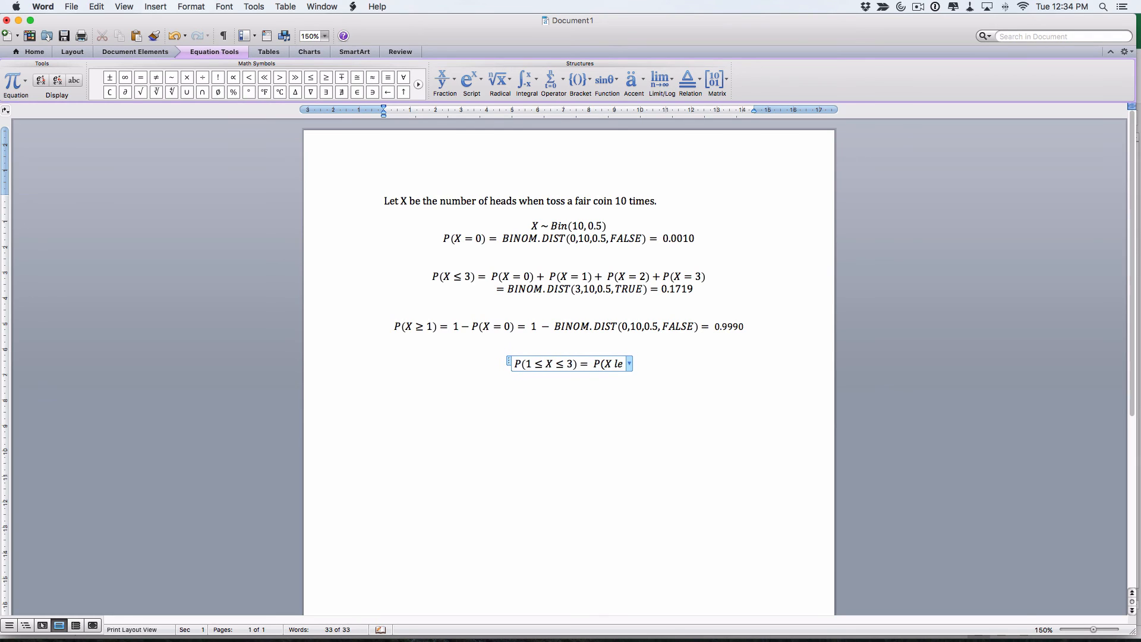
{"action": "type", "text": "\\l"}
{"action": "type", "text": "eq "}
{"action": "type", "text": "3)"}
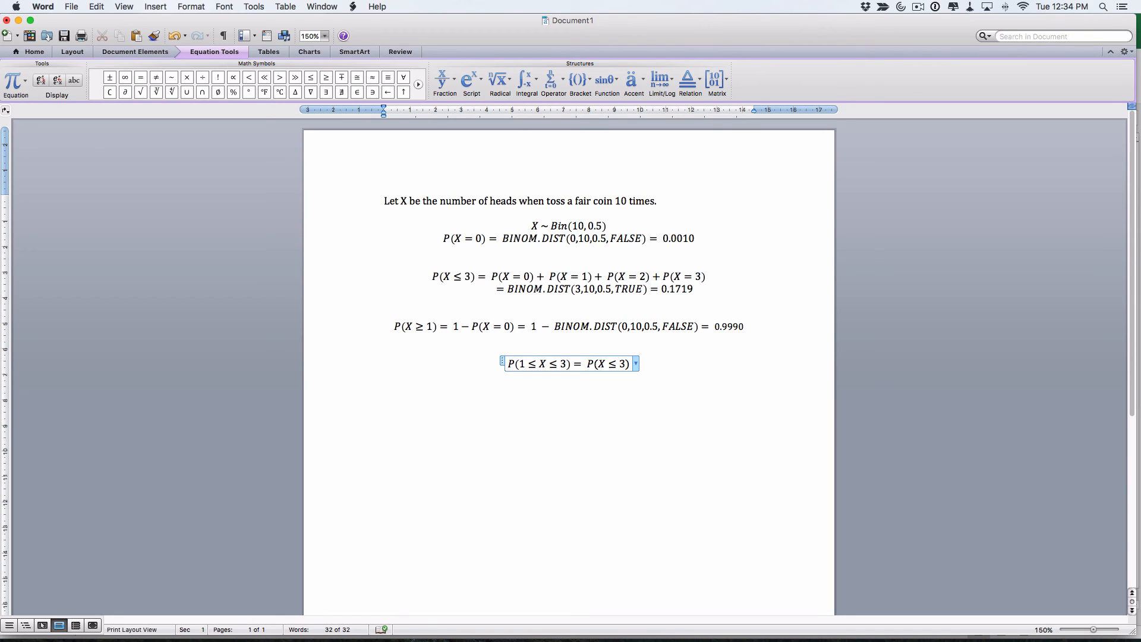
{"action": "type", "text": "-P("}
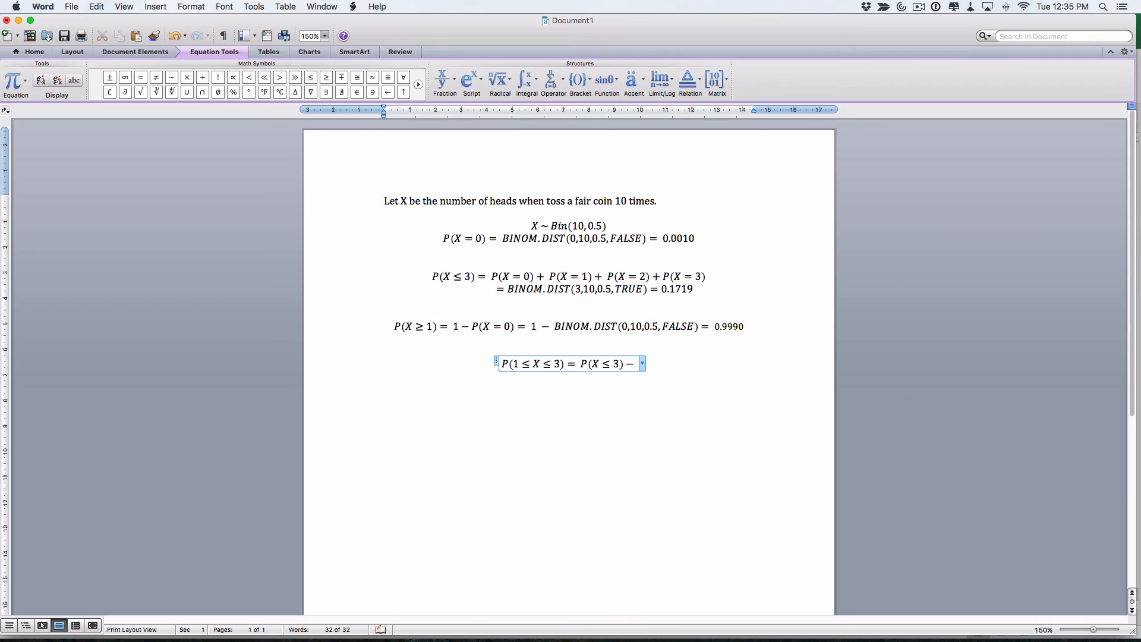
{"action": "type", "text": "X"}
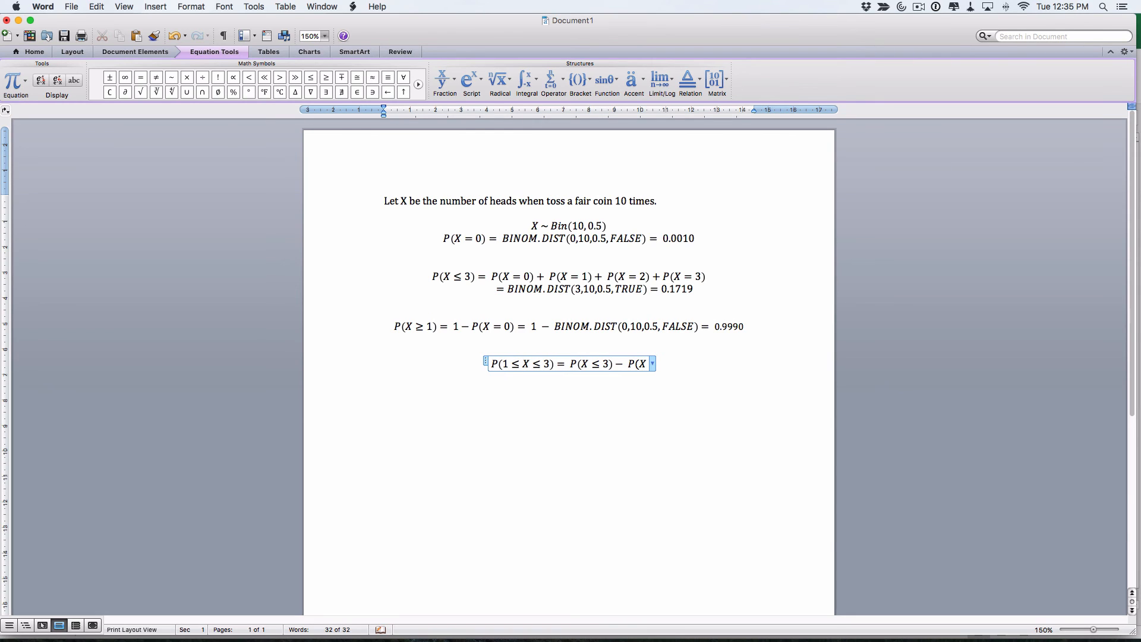
{"action": "type", "text": "=0)"}
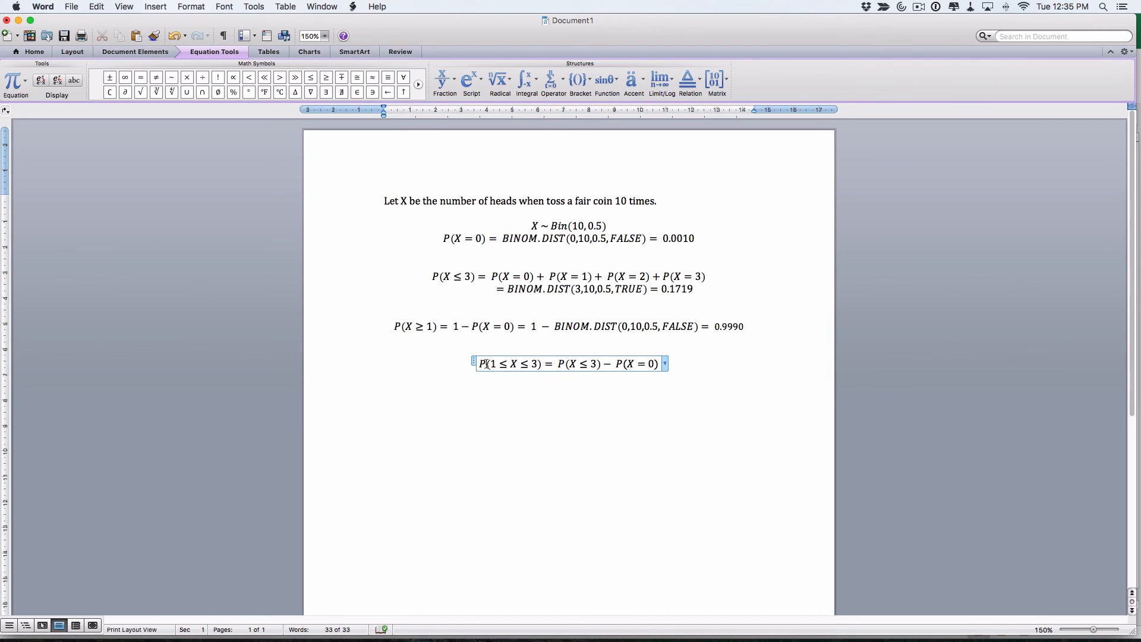
- Switch to the Excel workbook in Citrix Viewer and insert the statistical function BINOM.DIST in cell A5
{"action": "key", "text": "super+Tab"}
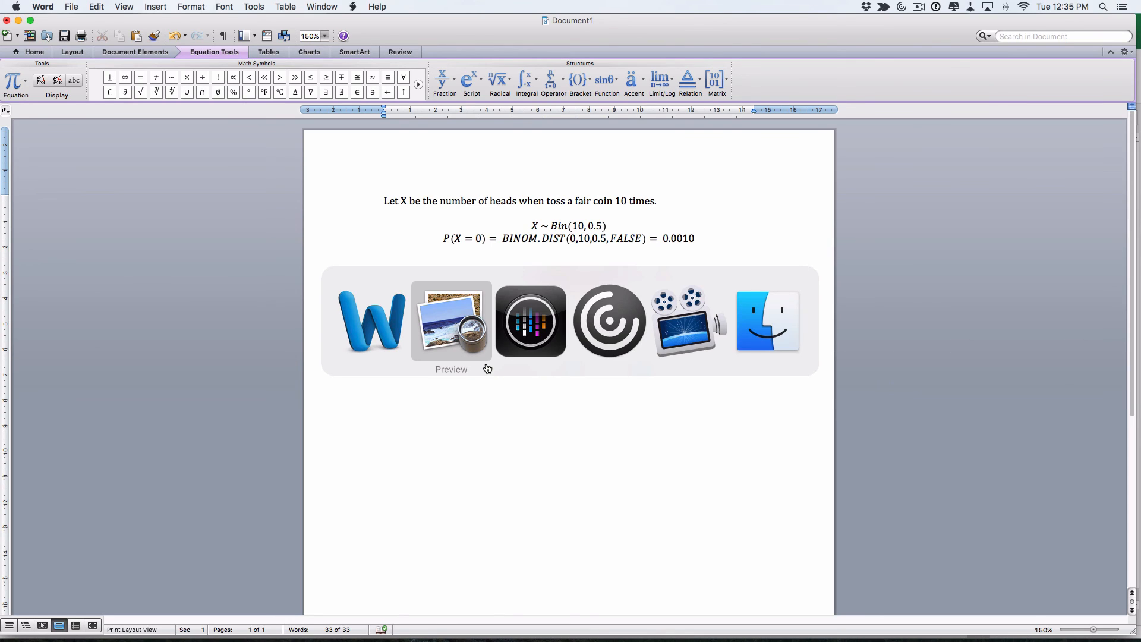
{"action": "key", "text": "super+Tab"}
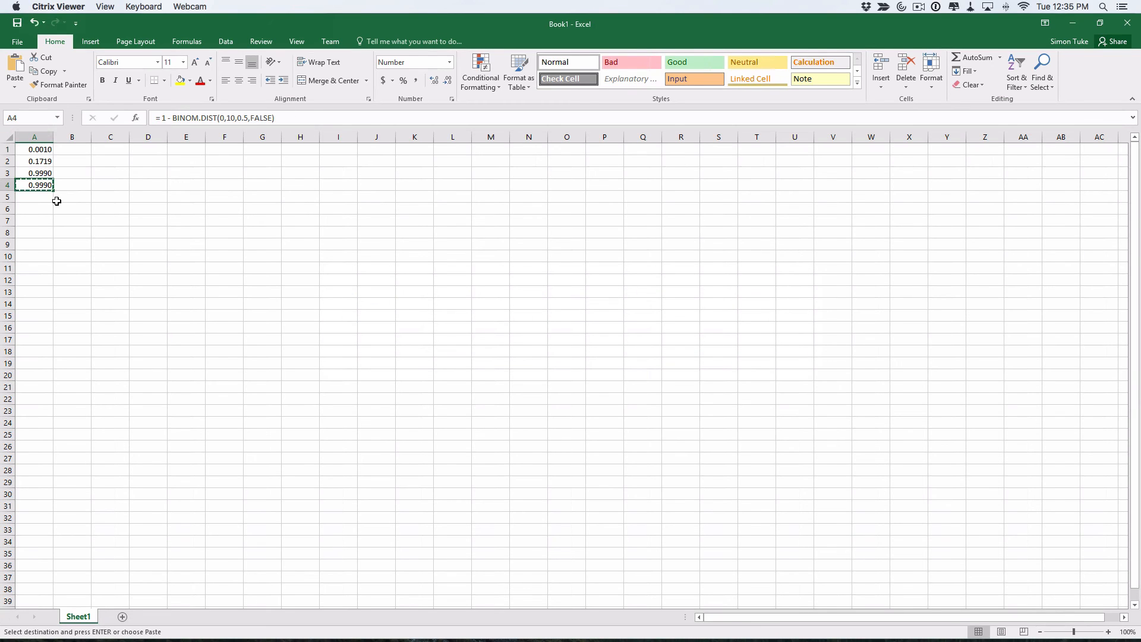
{"action": "left_click", "coordinate": [47, 200]}
{"action": "key", "text": "Escape"}
{"action": "left_click", "coordinate": [159, 119]}
{"action": "left_click", "coordinate": [136, 118]}
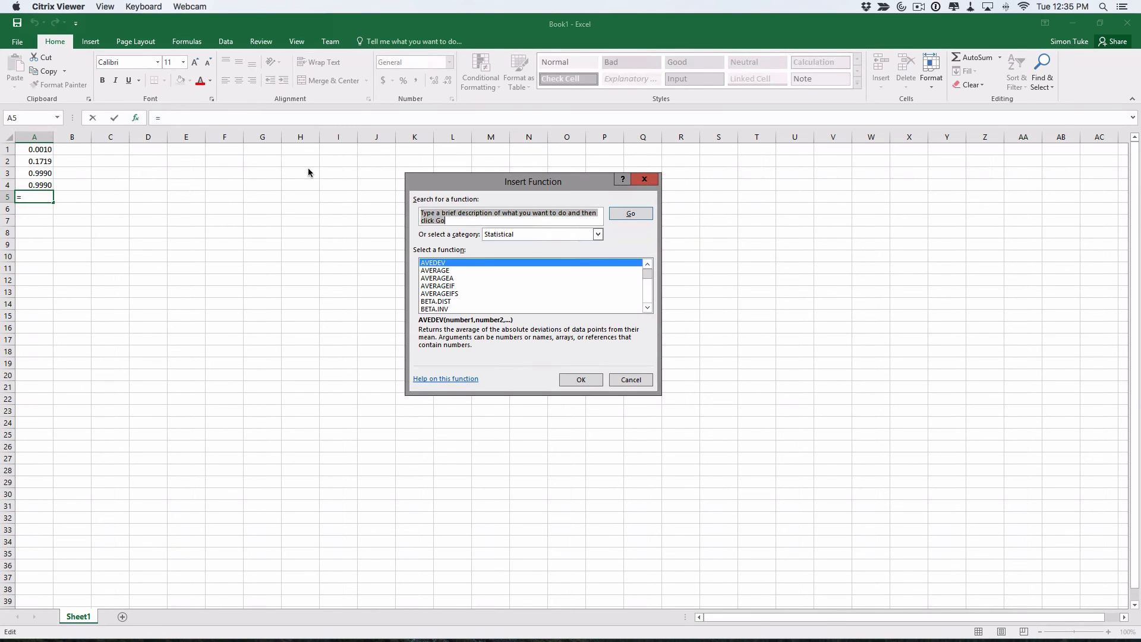
{"action": "scroll", "coordinate": [456, 289], "scroll_direction": "down", "scroll_amount": 2}
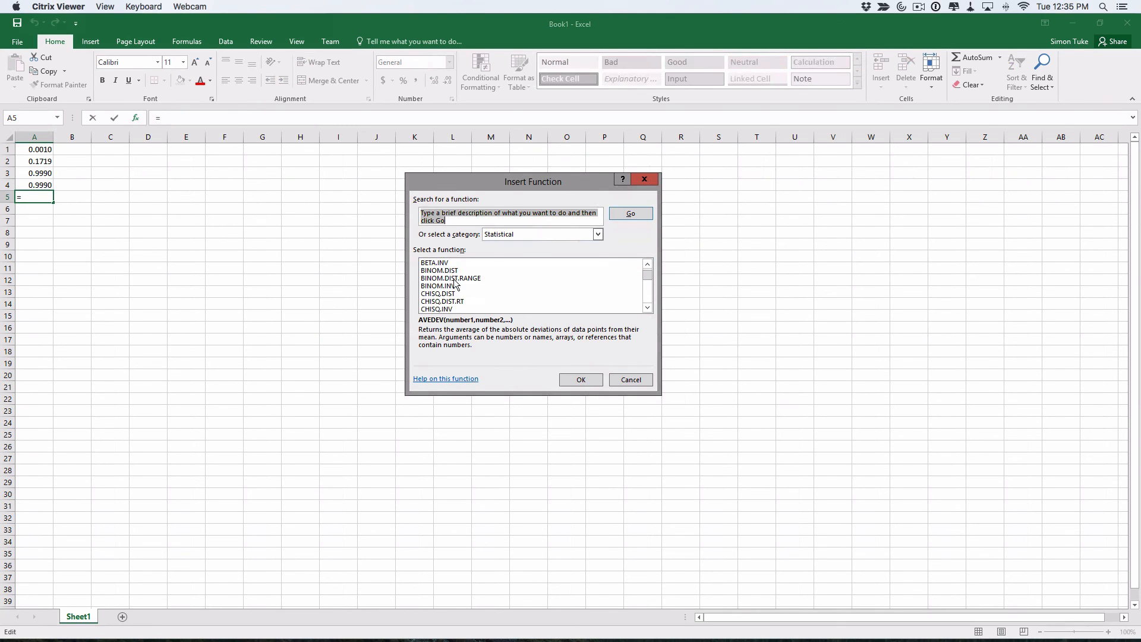
{"action": "left_click", "coordinate": [451, 272]}
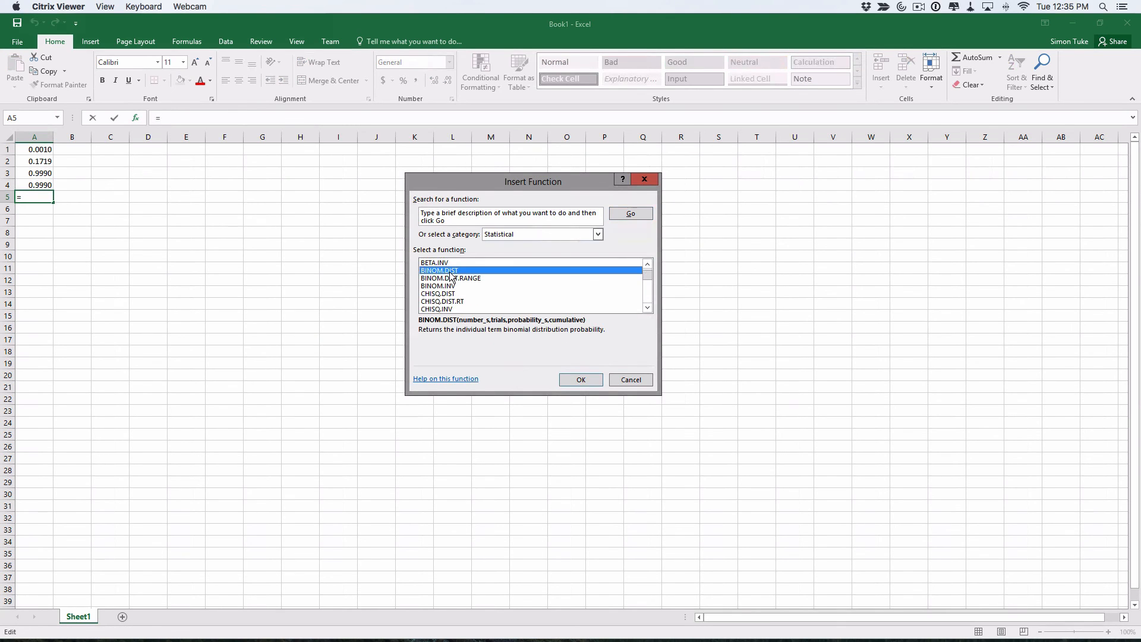
{"action": "left_click", "coordinate": [591, 378]}
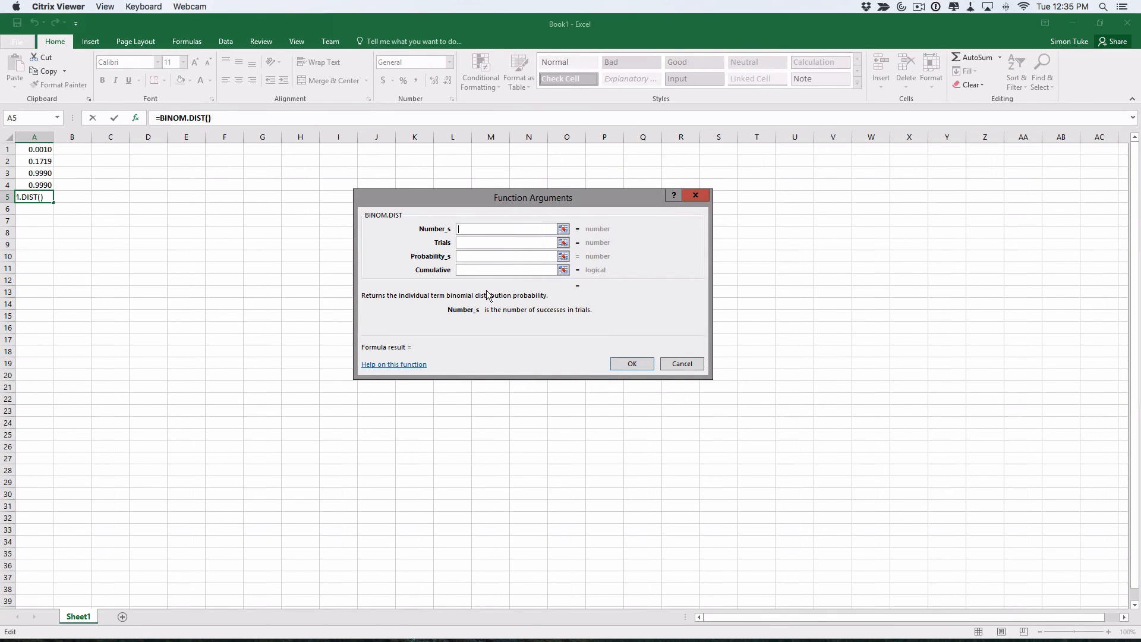
- Set BINOM.DIST's arguments to Number_s 3, Trials 10, Probability_s 0.5 and Cumulative TRUE, and accept them
{"action": "type", "text": "3"}
{"action": "key", "text": "Tab"}
{"action": "type", "text": "10"}
{"action": "key", "text": "Tab"}
{"action": "type", "text": "0.5"}
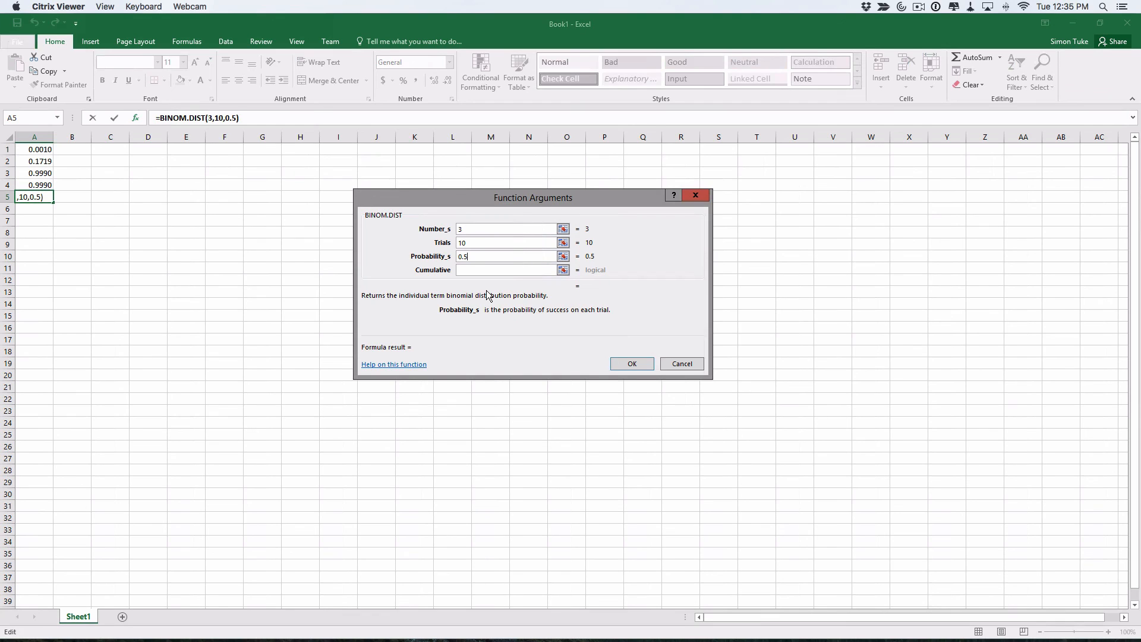
{"action": "key", "text": "Tab"}
{"action": "type", "text": "TRUE"}
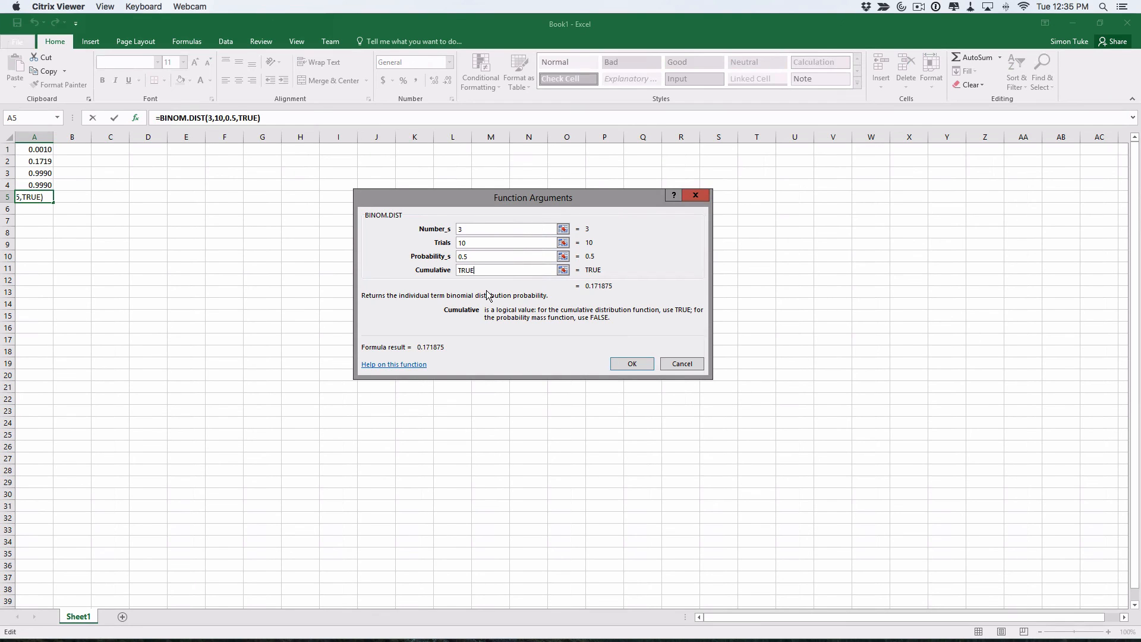
{"action": "left_click", "coordinate": [630, 364]}
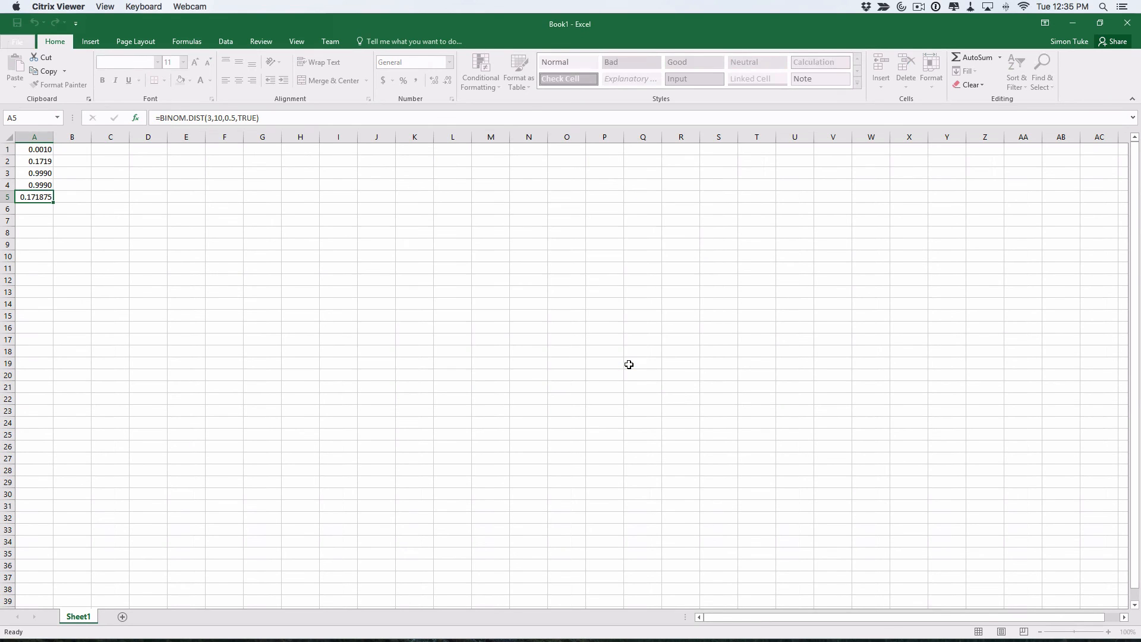
- Extend cell A5's formula to =BINOM.DIST(3,10,0.5,TRUE) - BINOM.DIST(0,10,0.5,FALSE)
{"action": "left_click", "coordinate": [41, 211]}
{"action": "left_click", "coordinate": [38, 197]}
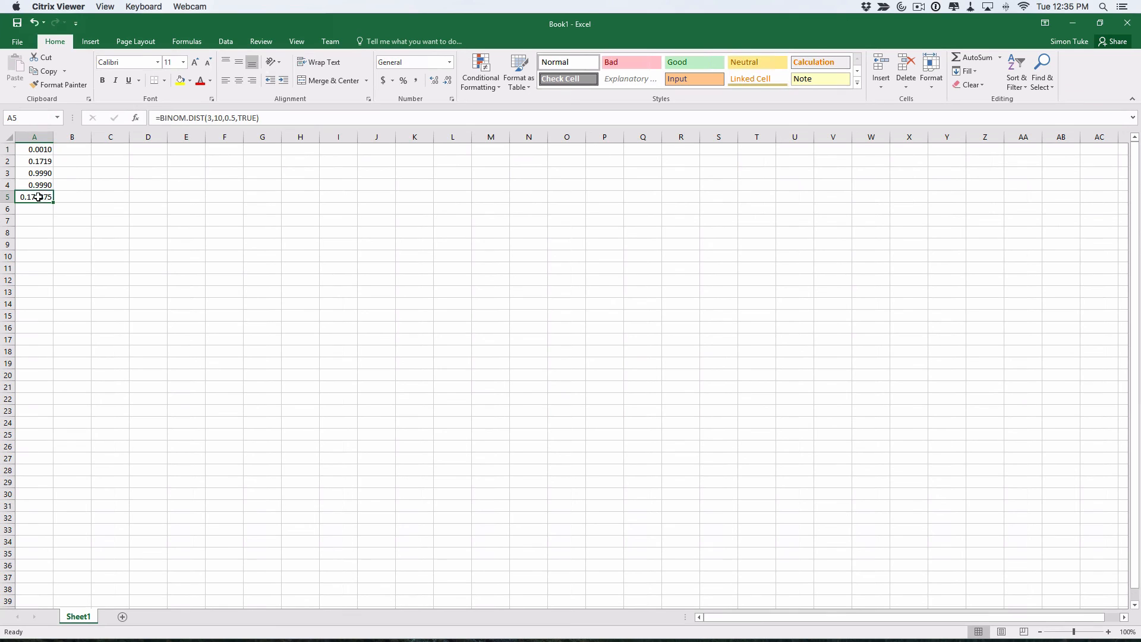
{"action": "left_click", "coordinate": [275, 118]}
{"action": "type", "text": "- "}
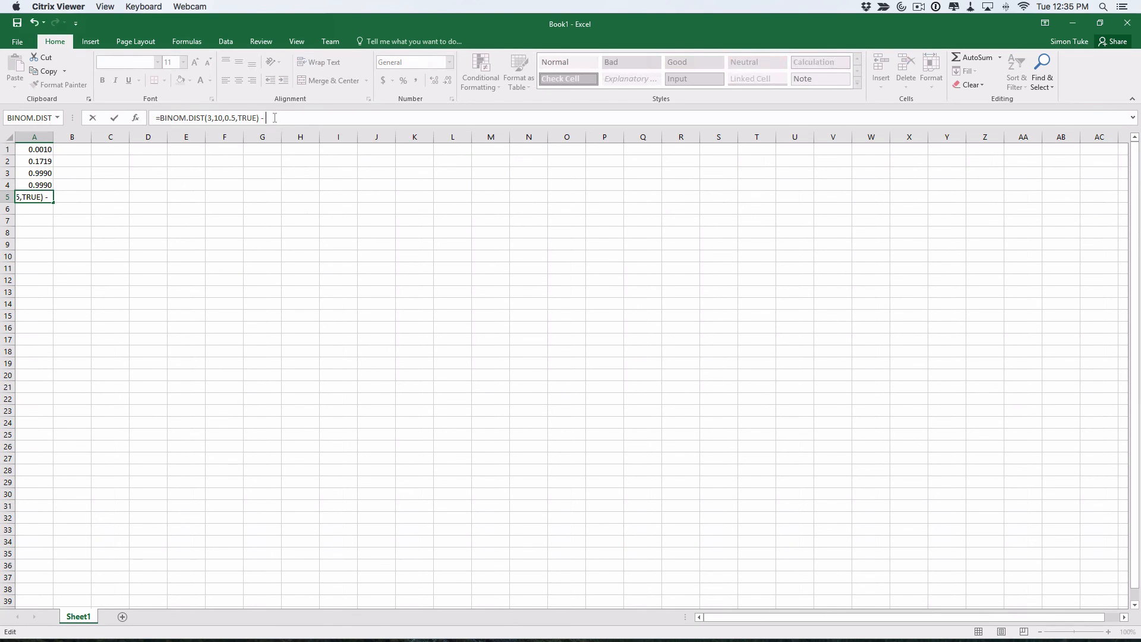
{"action": "type", "text": "binom"}
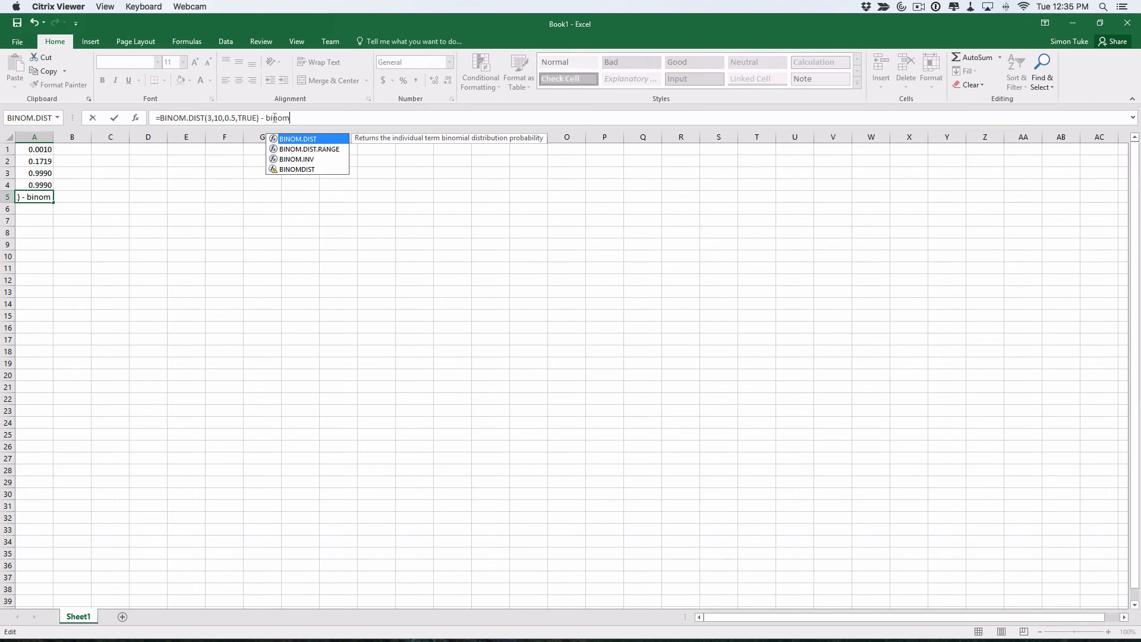
{"action": "key", "text": "Return"}
{"action": "key", "text": "Up"}
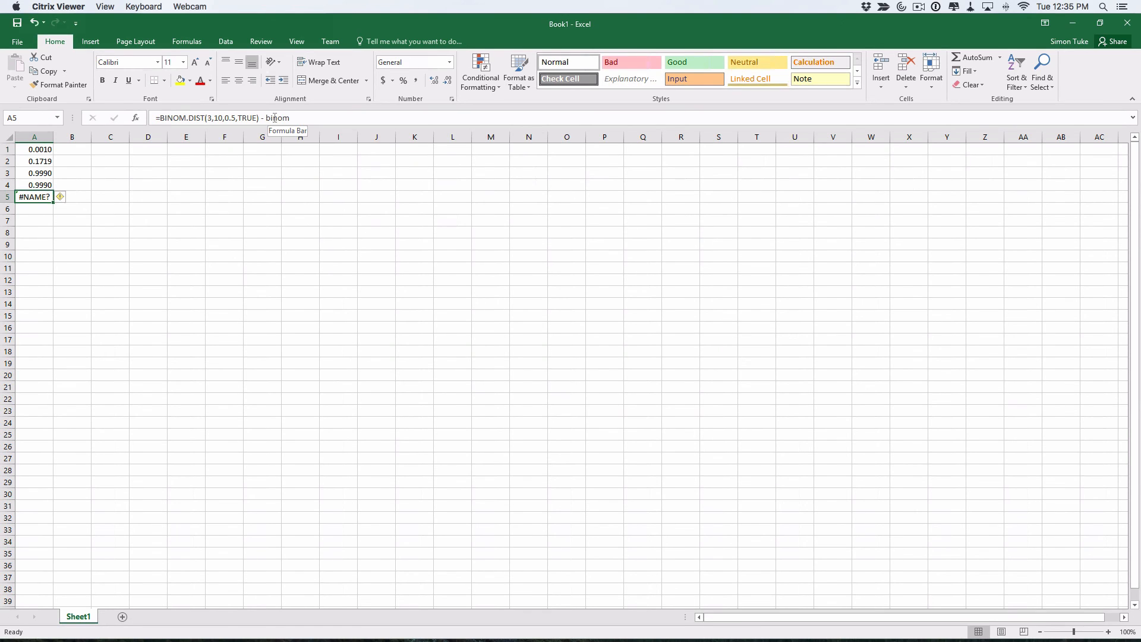
{"action": "left_click", "coordinate": [301, 121]}
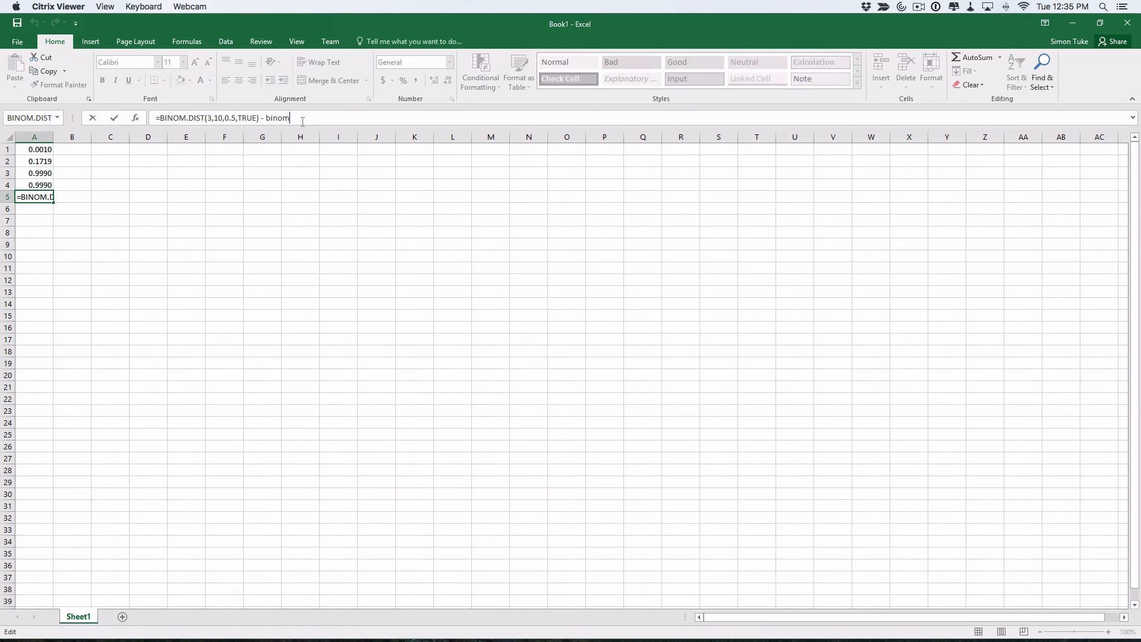
{"action": "type", "text": ".dist("}
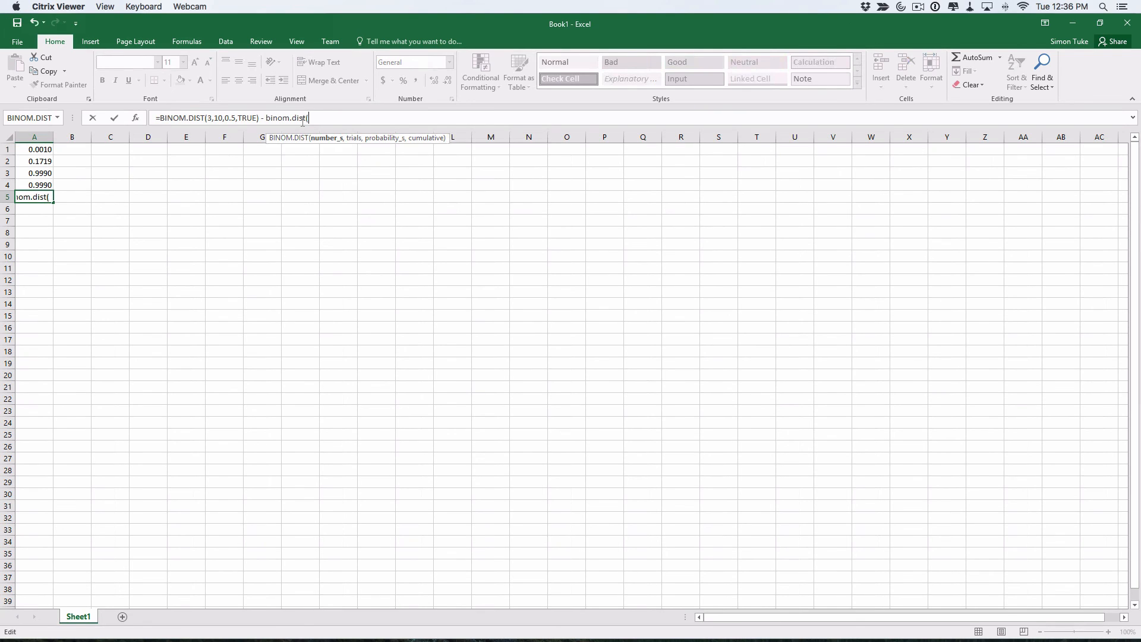
{"action": "type", "text": "0,10,0.5,"}
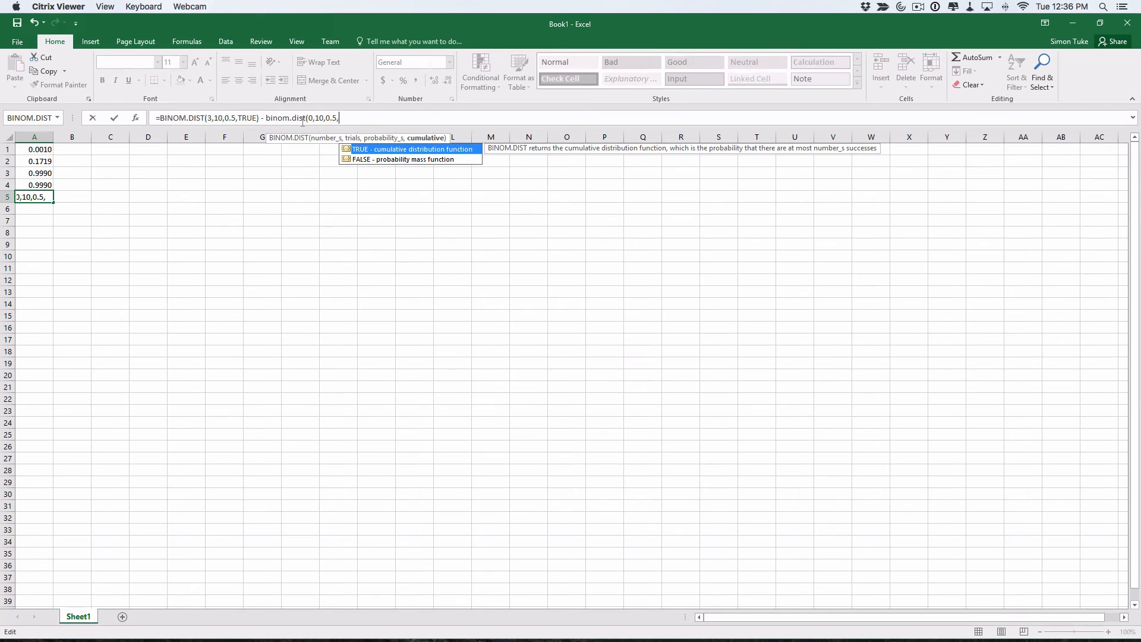
{"action": "type", "text": "FALSE)"}
{"action": "key", "text": "Return"}
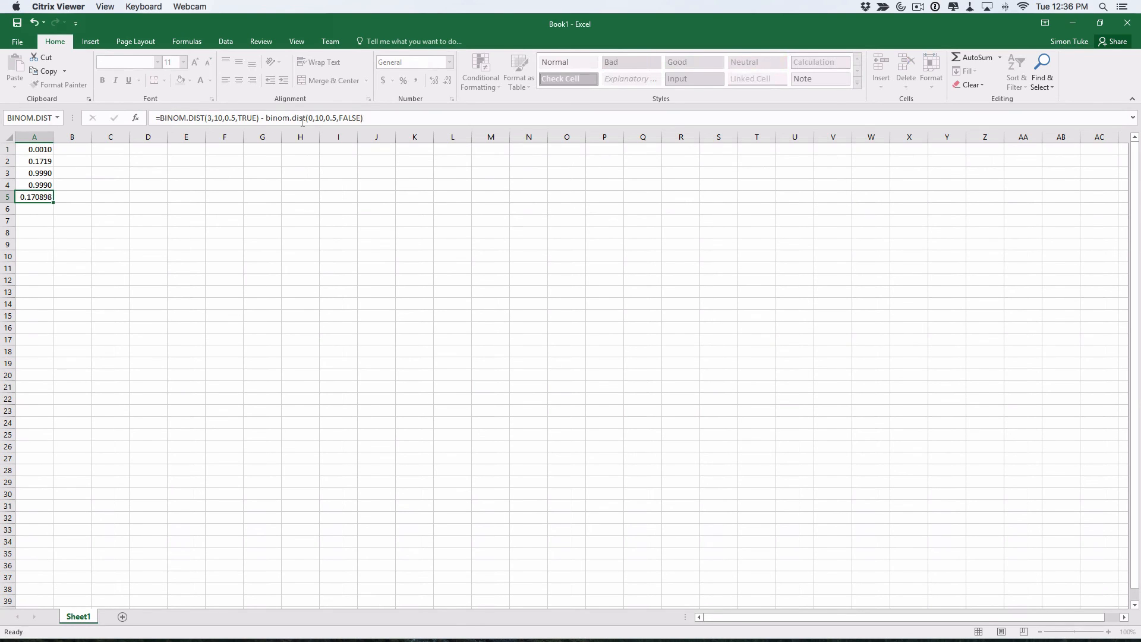
- Reduce the result in cell A5 to four decimal places
{"action": "left_click", "coordinate": [42, 195]}
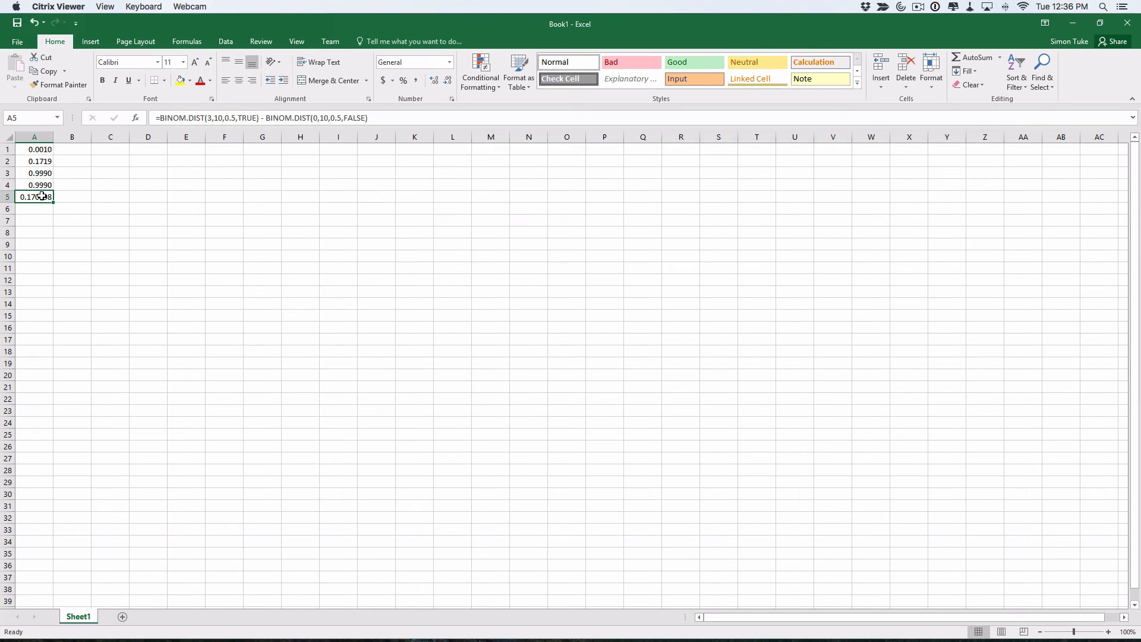
{"action": "left_click", "coordinate": [447, 80]}
{"action": "left_click", "coordinate": [449, 81]}
- Copy cell A5's whole formula text and paste it at the end of Word's P(1 ≤ X ≤ 3) equation
{"action": "left_click", "coordinate": [385, 118]}
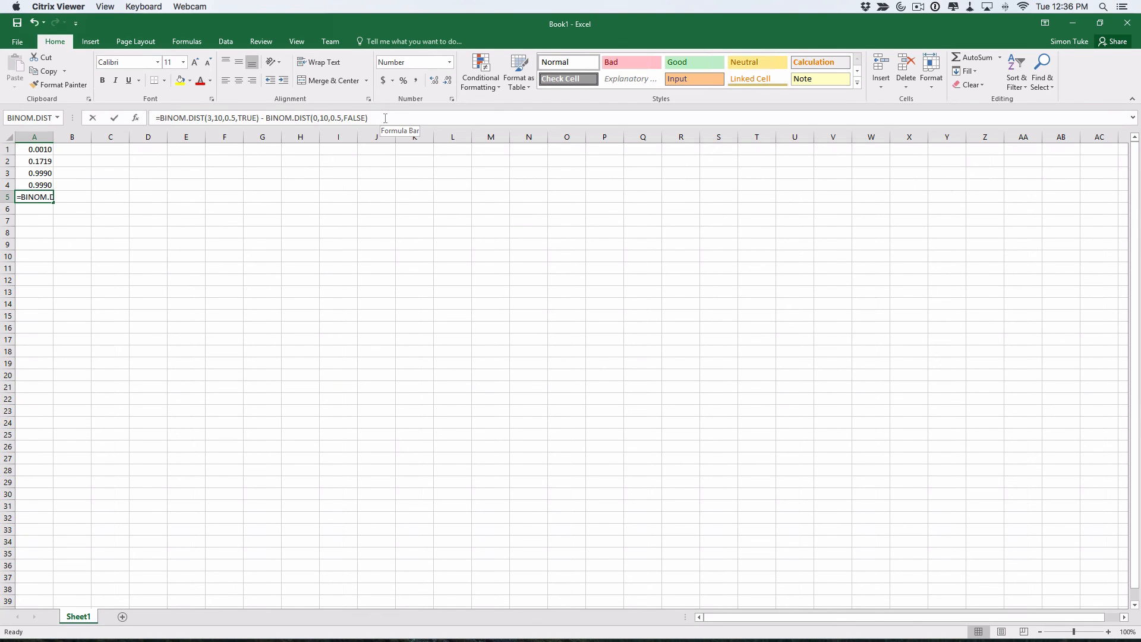
{"action": "left_click_drag", "start_coordinate": [385, 117], "coordinate": [271, 108]}
{"action": "key", "text": "ctrl+c"}
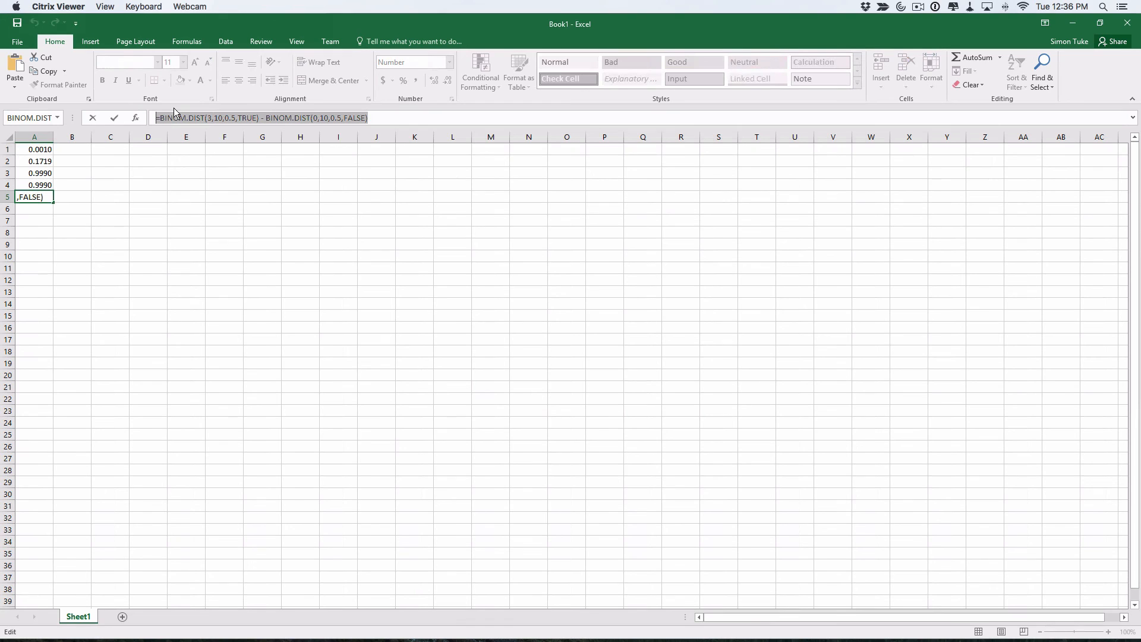
{"action": "key", "text": "super+Tab"}
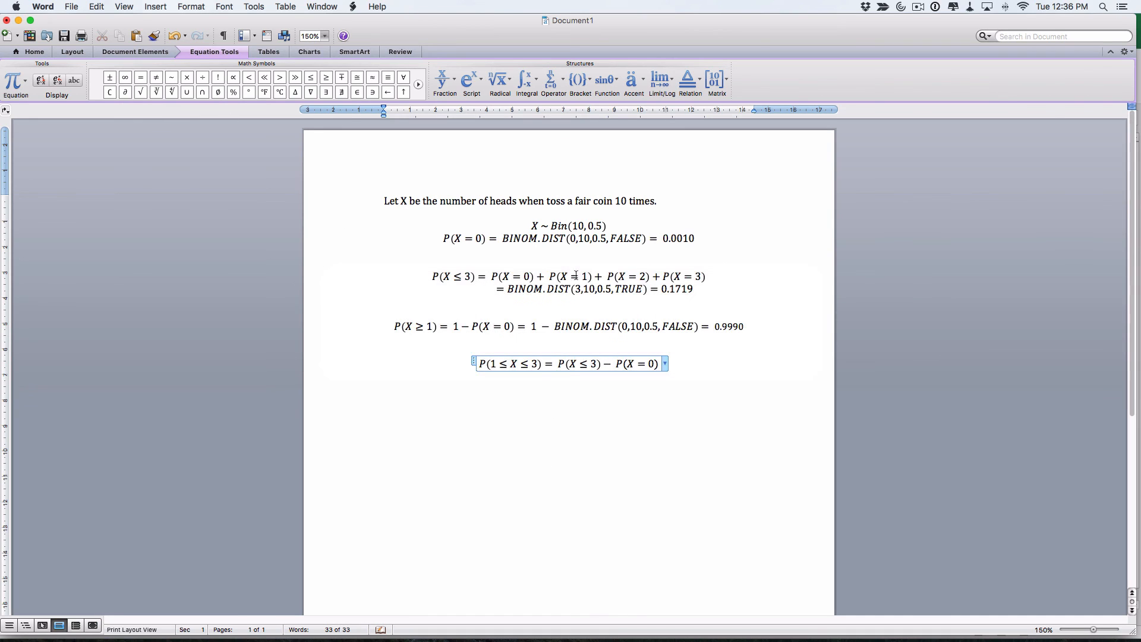
{"action": "key", "text": "super+v"}
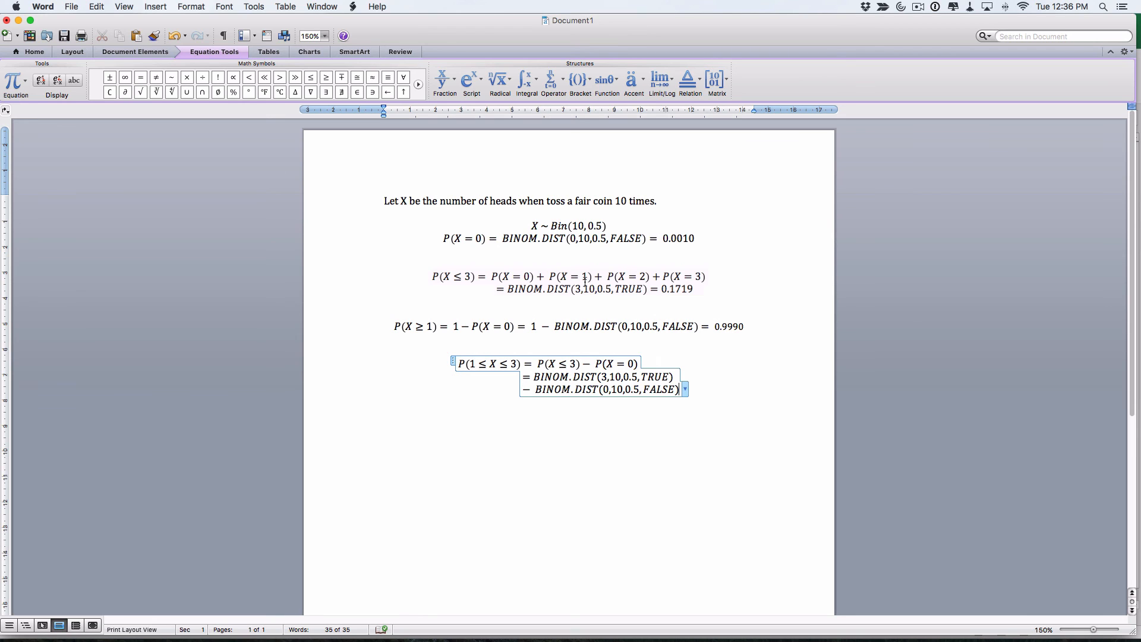
- Finish Word's P(1 ≤ X ≤ 3) equation with "=" and the value 0.1709 copied from Excel's cell A5
{"action": "type", "text": "="}
{"action": "key", "text": "super+Tab"}
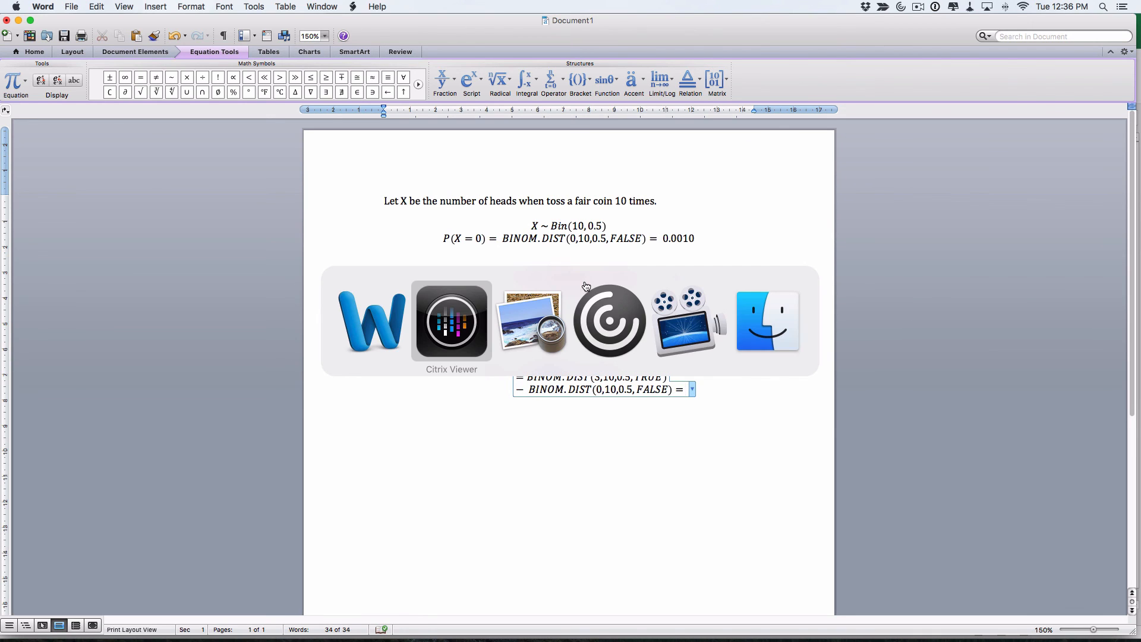
{"action": "key", "text": "Return"}
{"action": "left_click", "coordinate": [29, 197]}
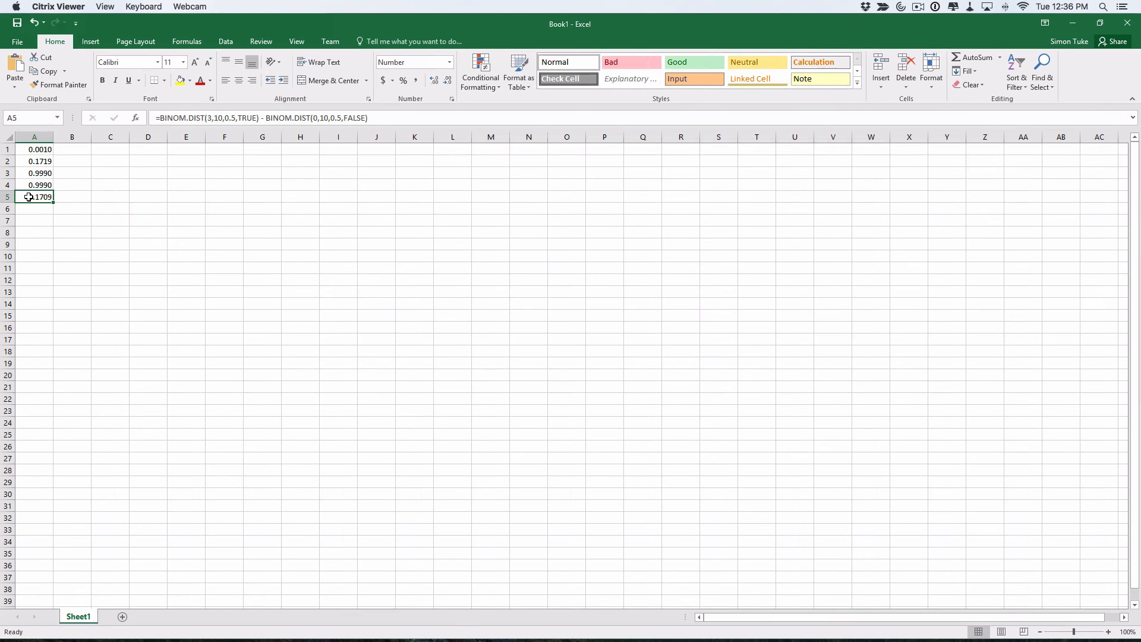
{"action": "key", "text": "super+c"}
{"action": "key", "text": "super+Tab"}
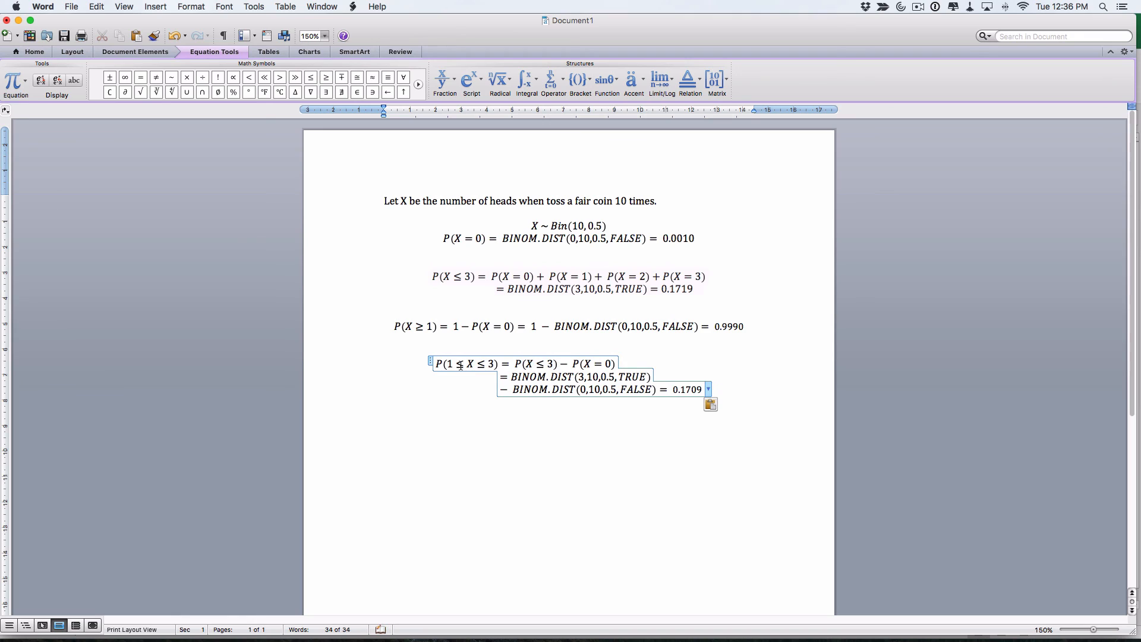
{"action": "left_click", "coordinate": [538, 461]}
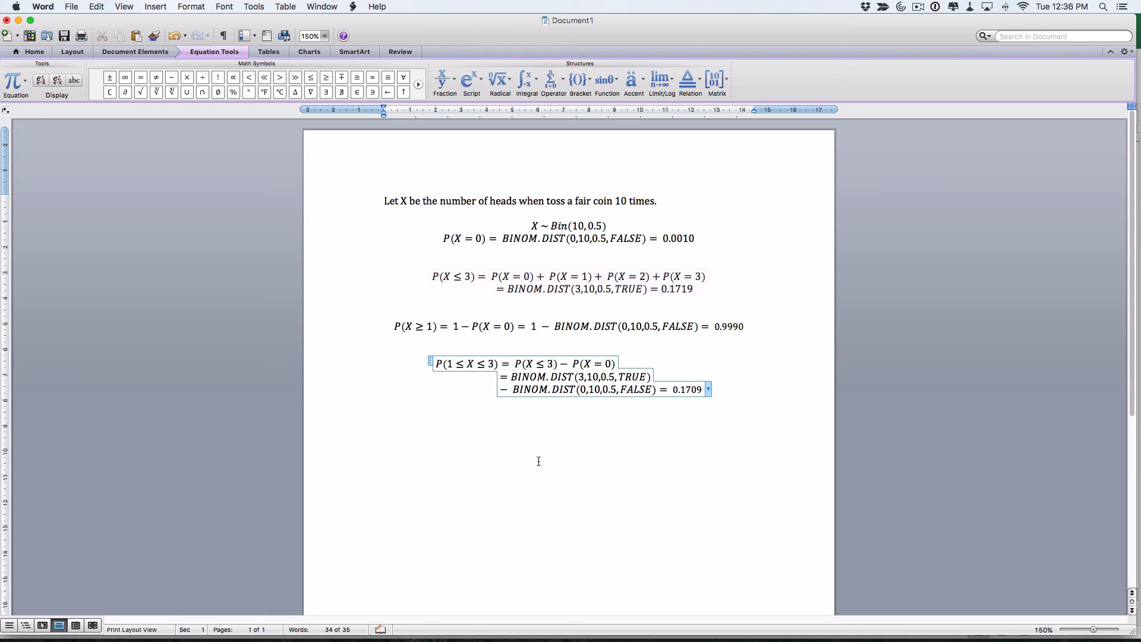